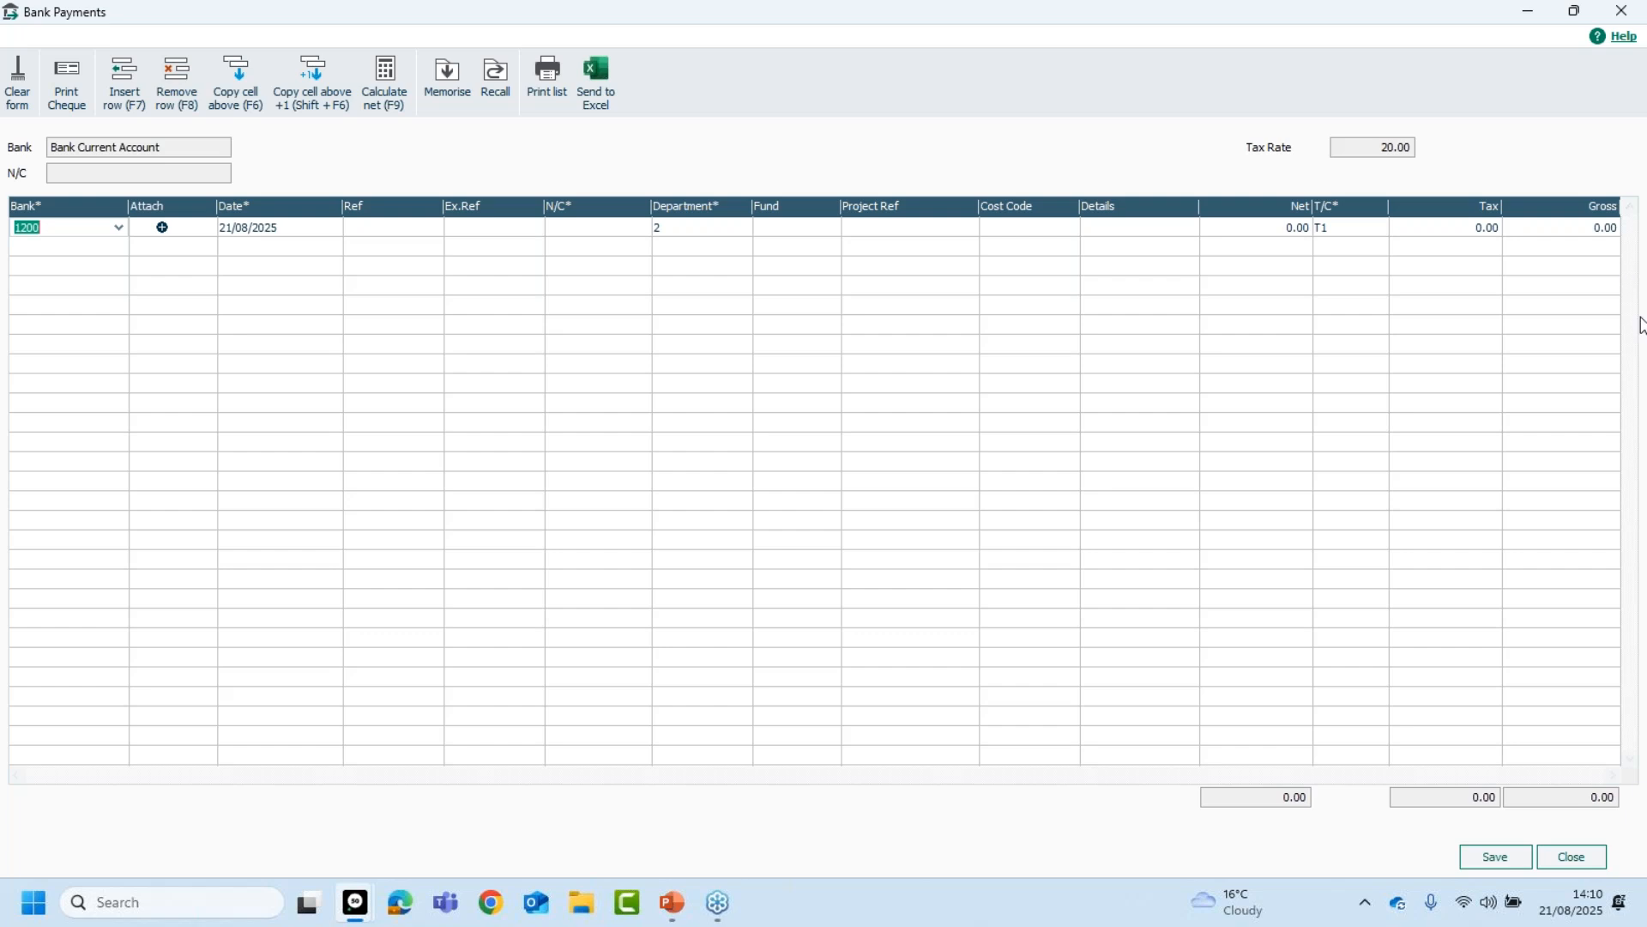
- Close the blank bank payment form and view the blank bank receipt form for the Bank Current Account
click(1574, 857)
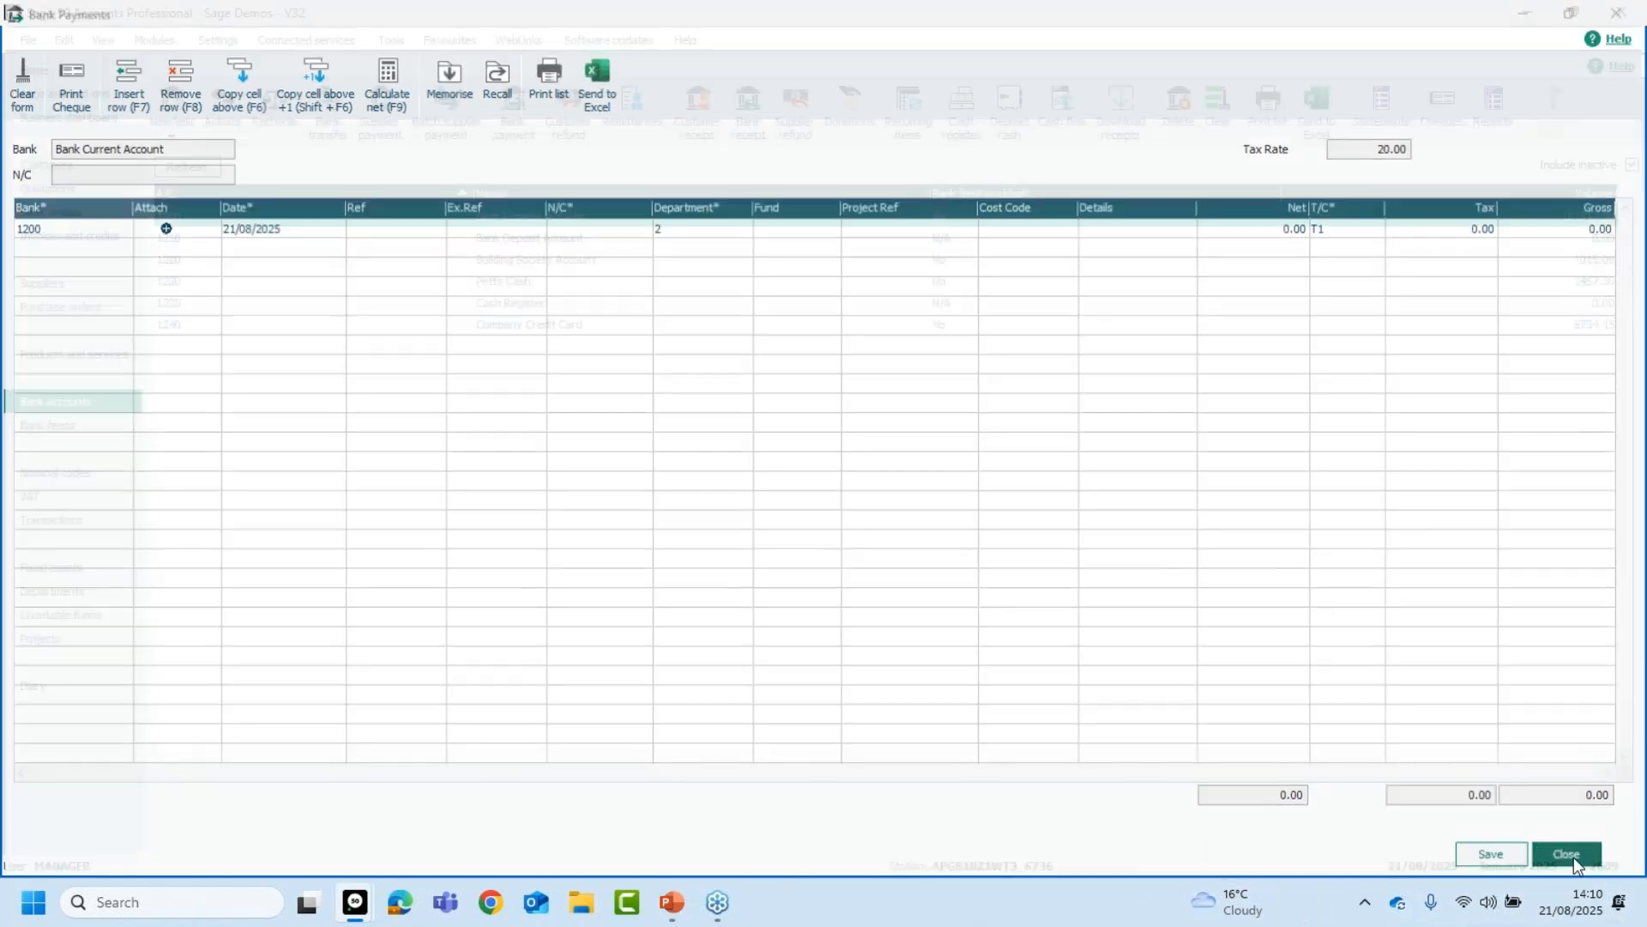
click(747, 114)
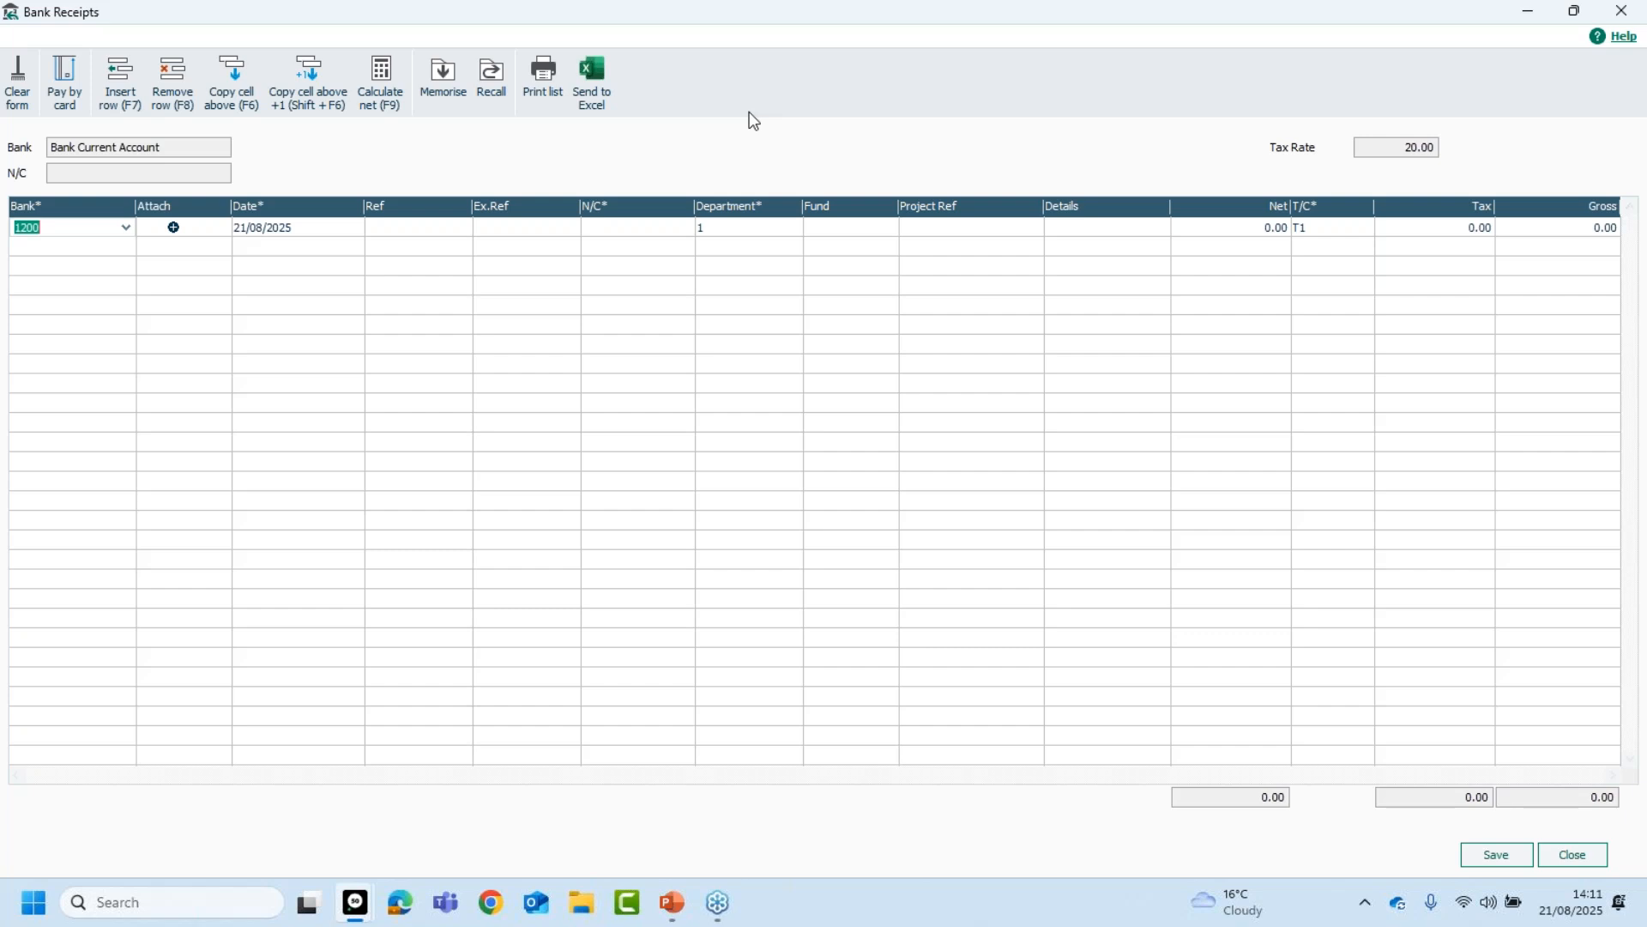
click(1571, 865)
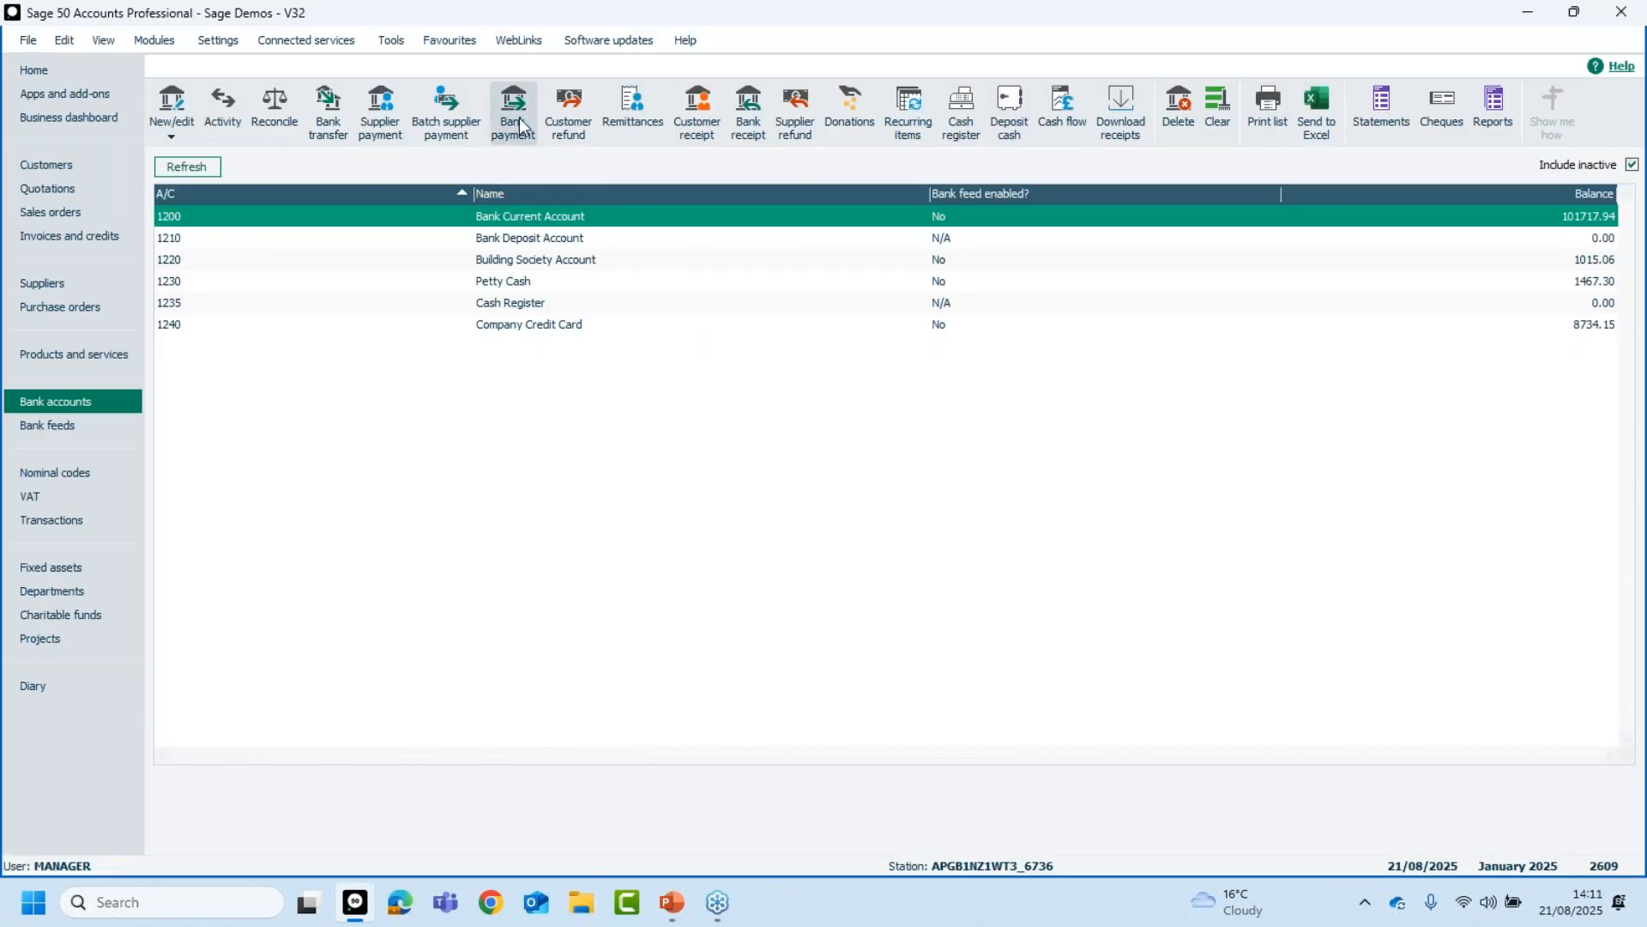
- View the bank ledger choices in a new bank payment for the Bank Current Account, then close the form unsaved
click(518, 125)
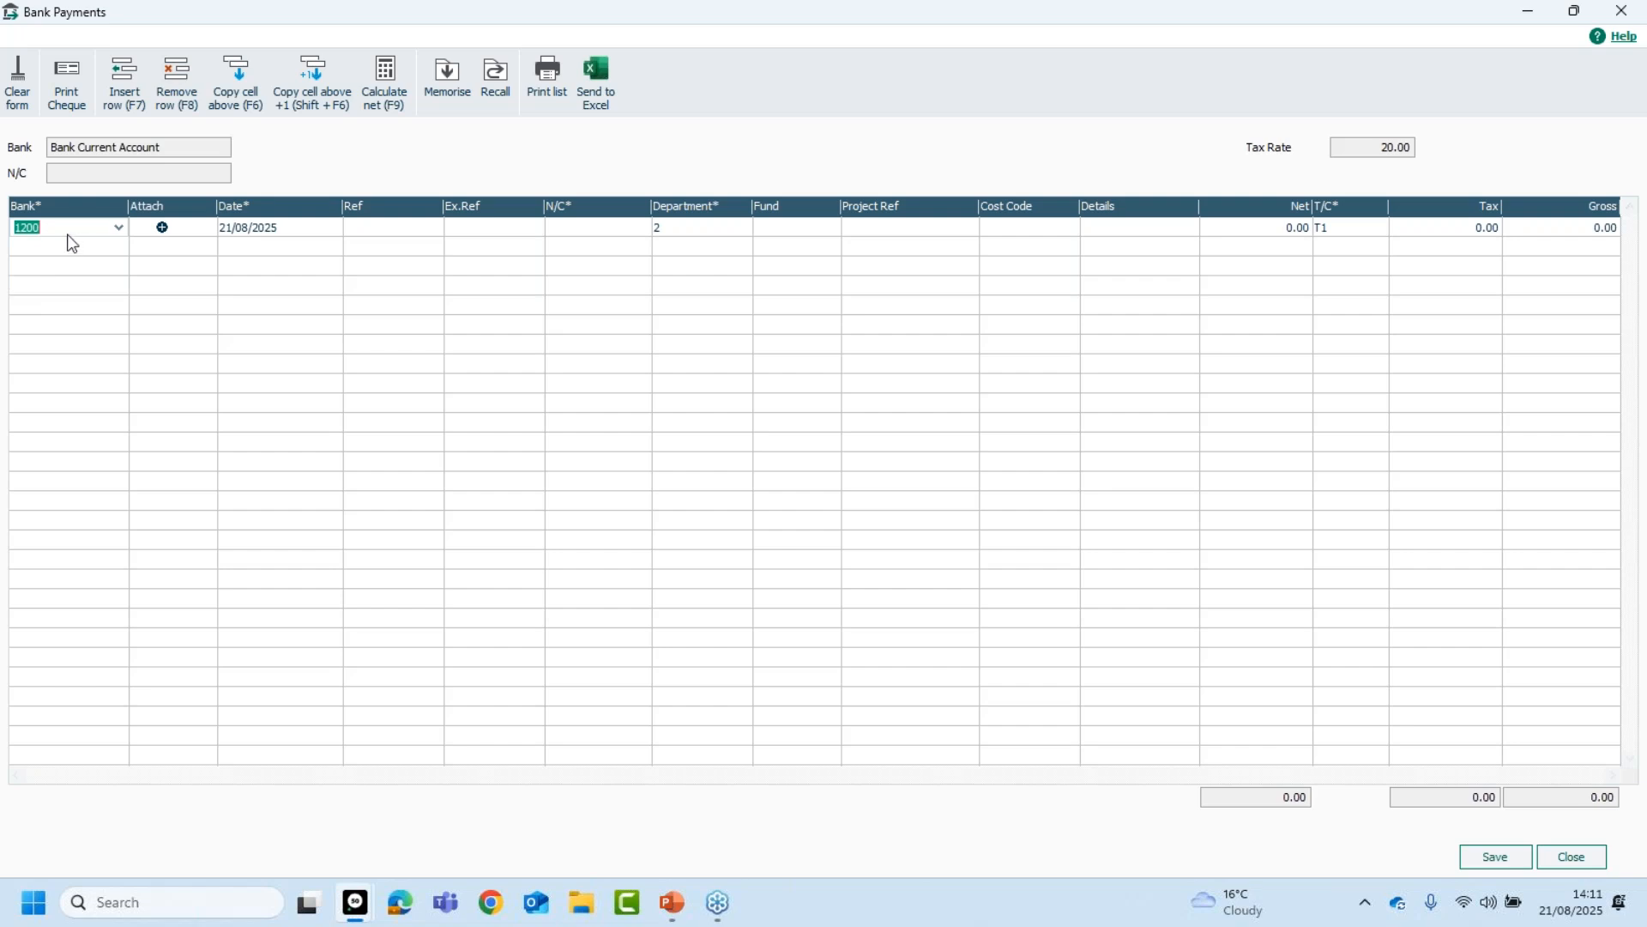
click(118, 227)
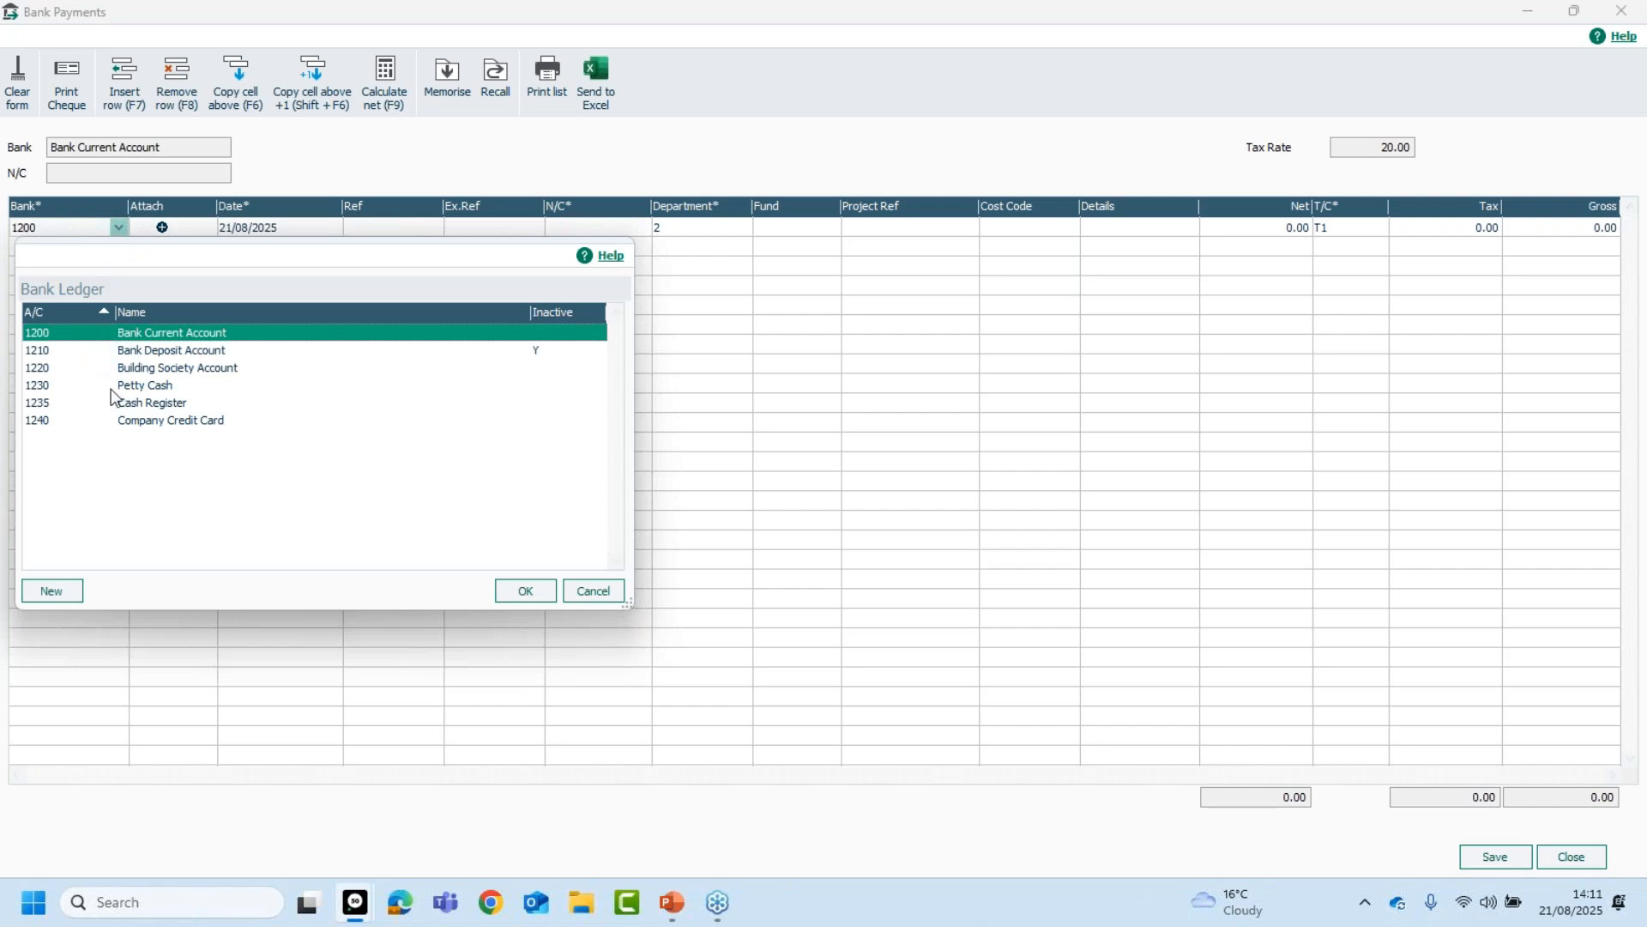
click(594, 591)
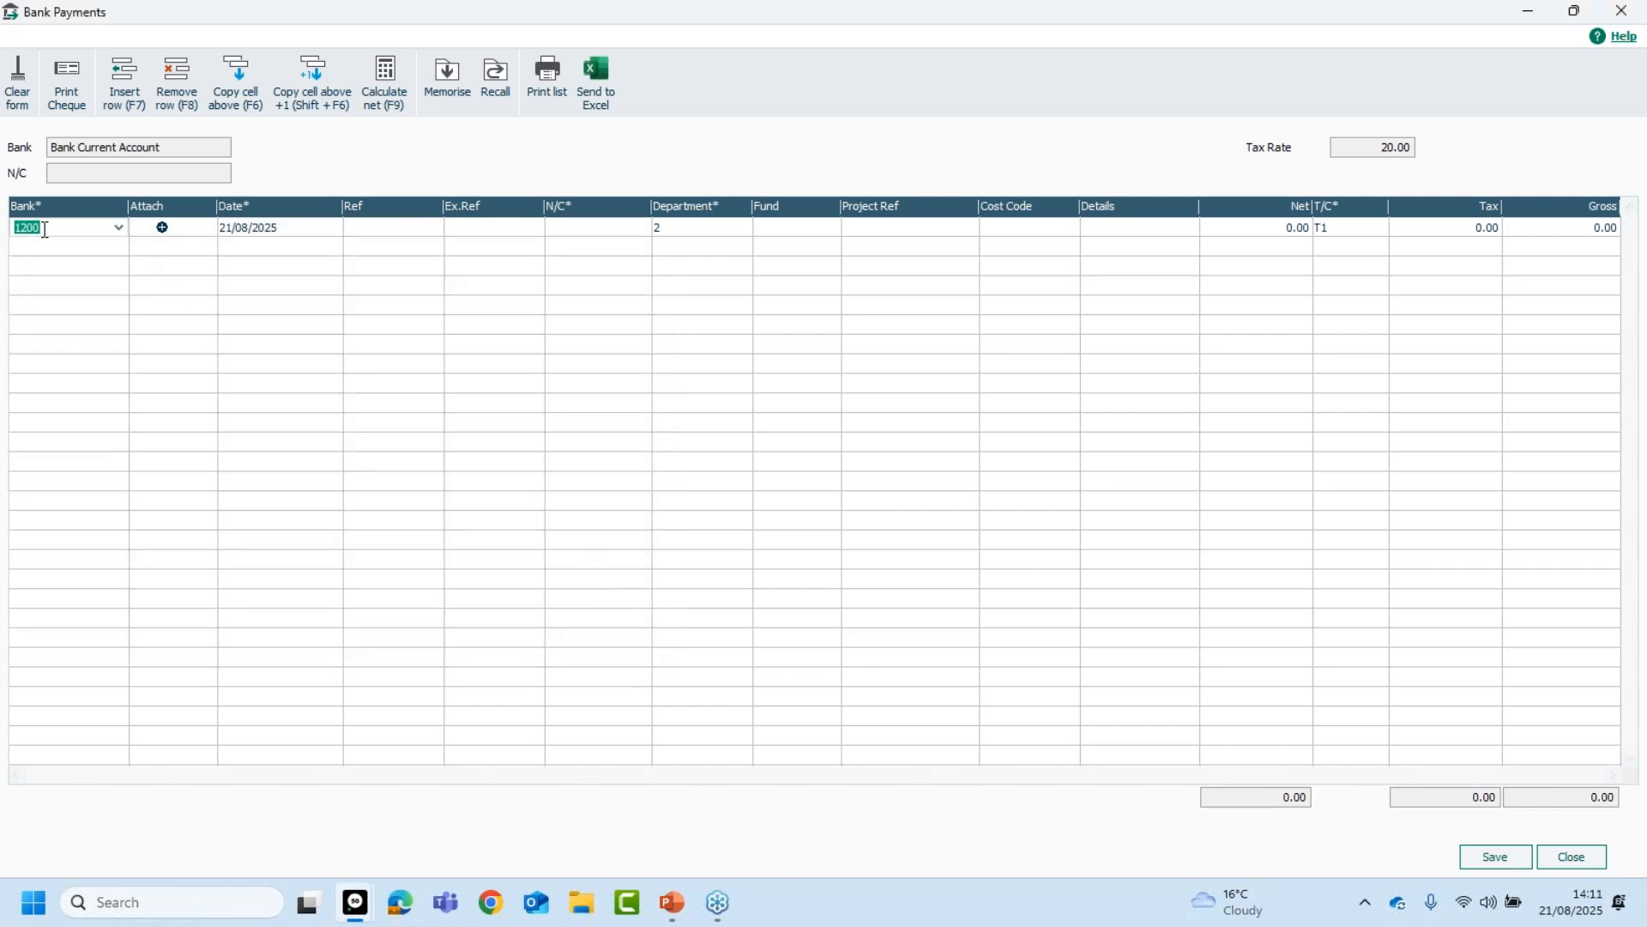
click(1564, 858)
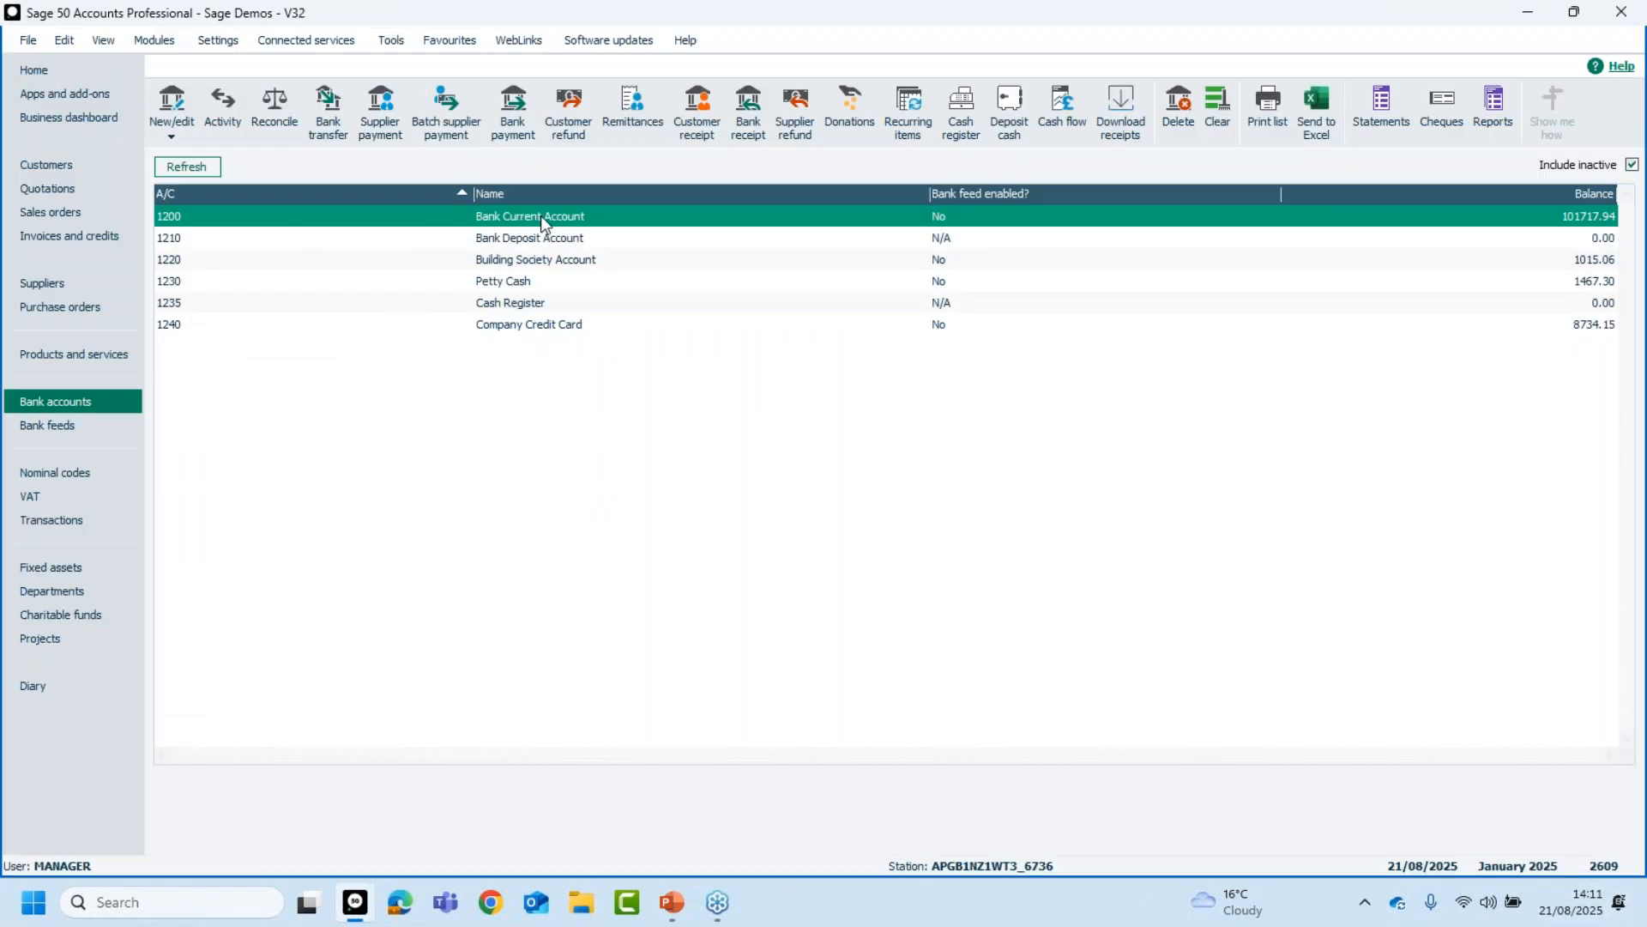
- Start a bank payment from the Building Society Account and switch its bank to 1200 Bank Current Account
click(513, 263)
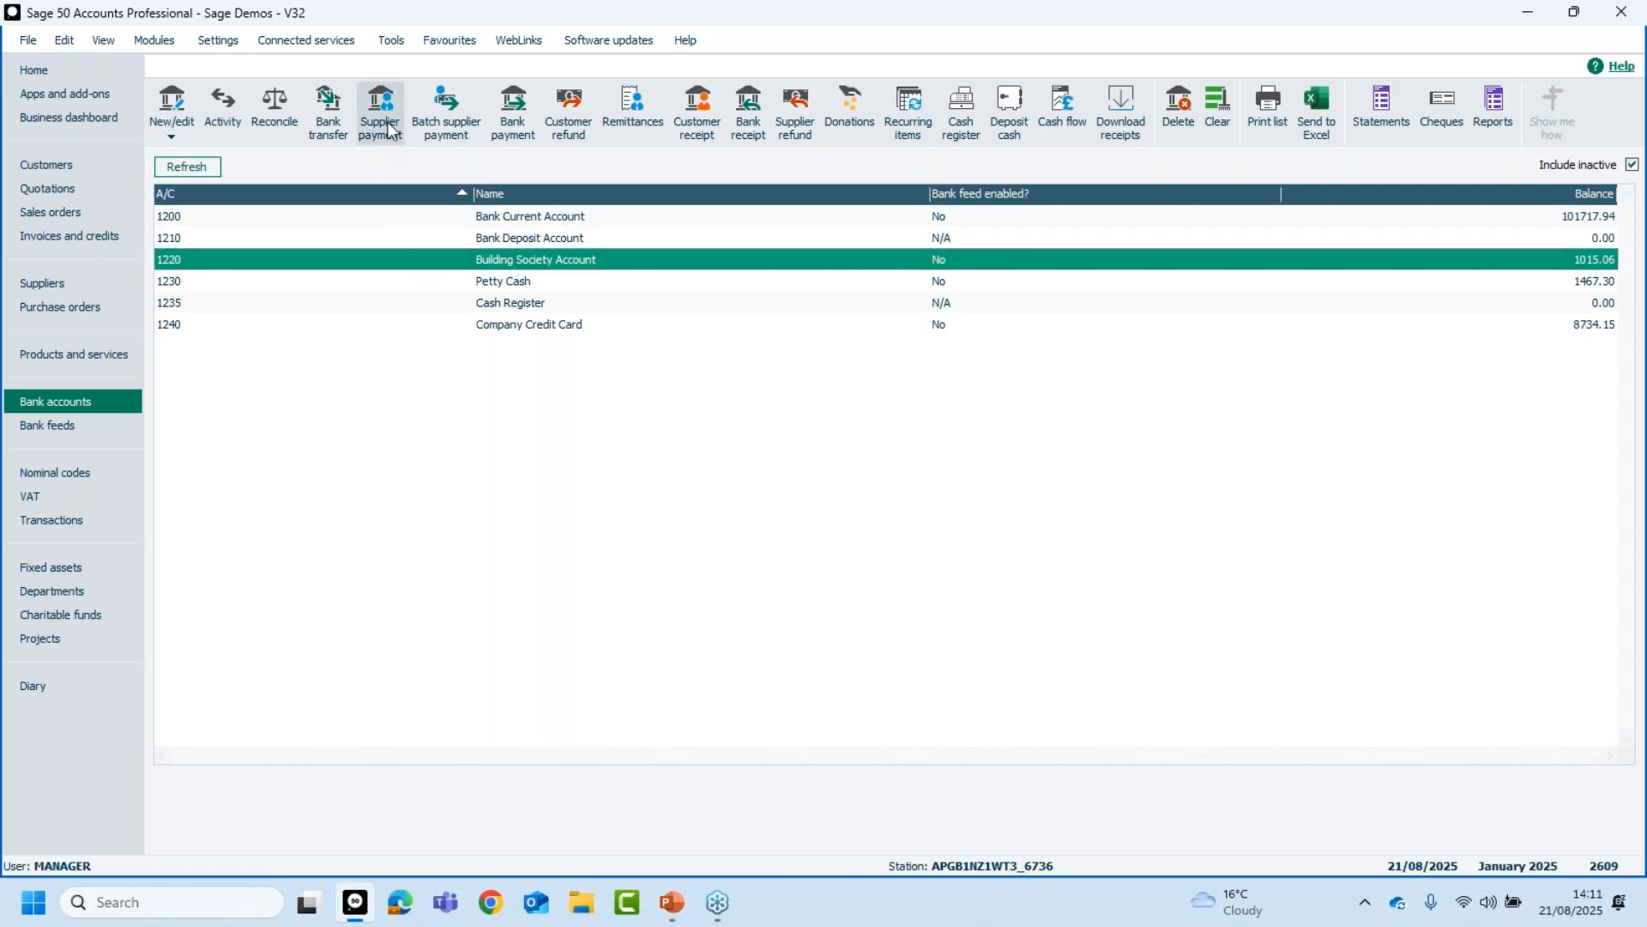
click(513, 111)
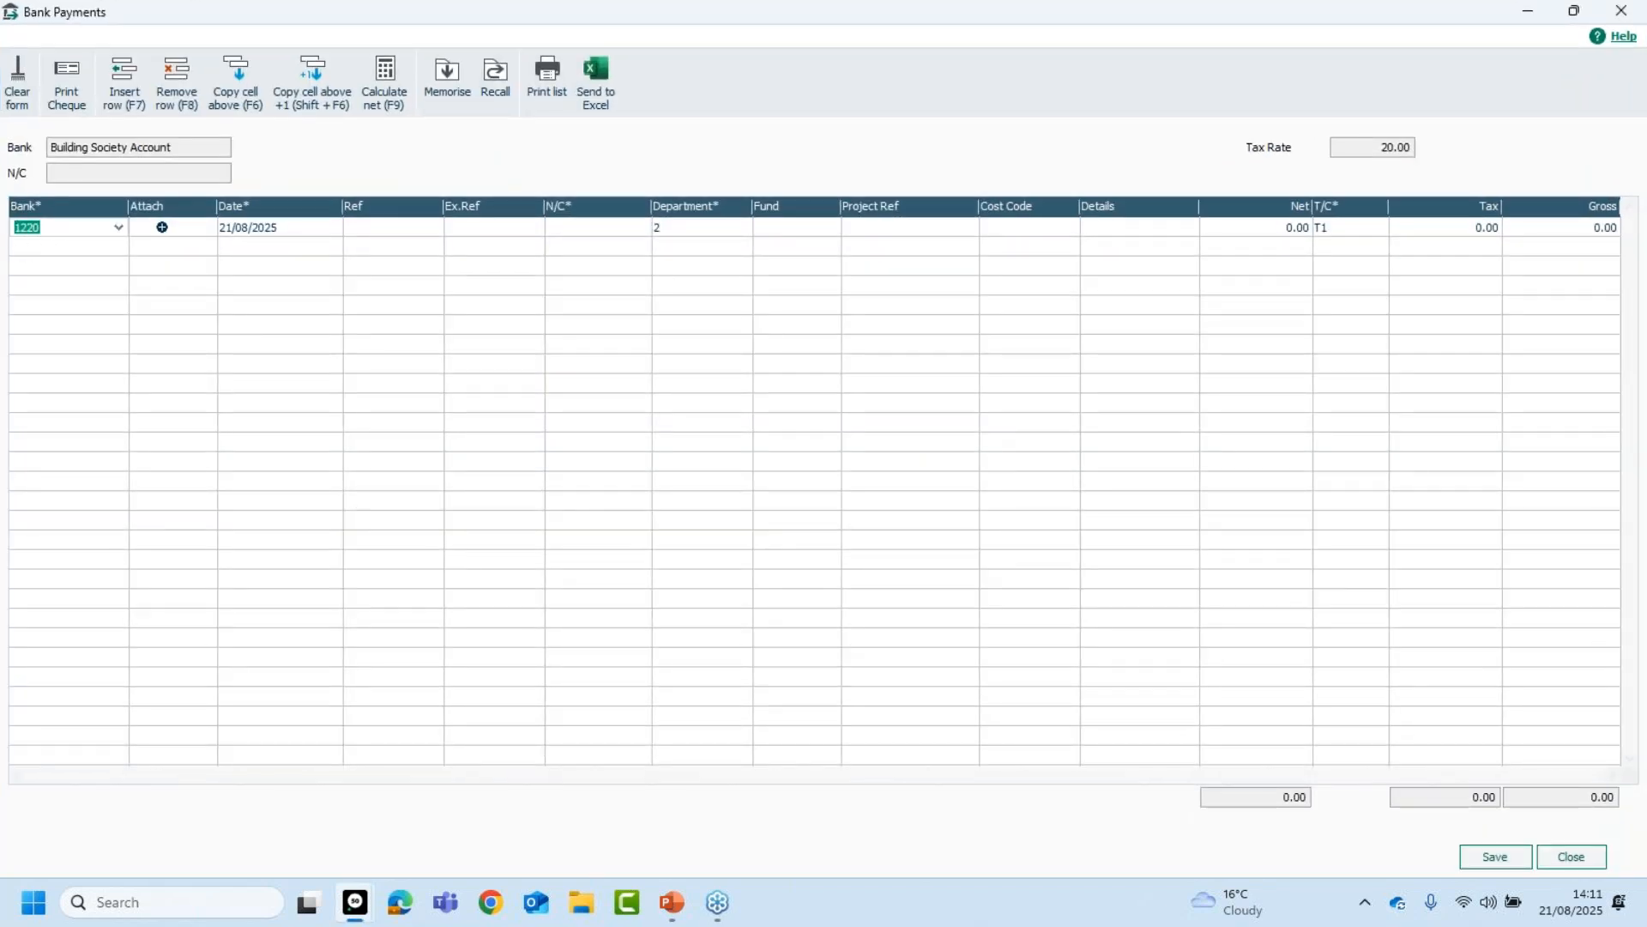
click(118, 227)
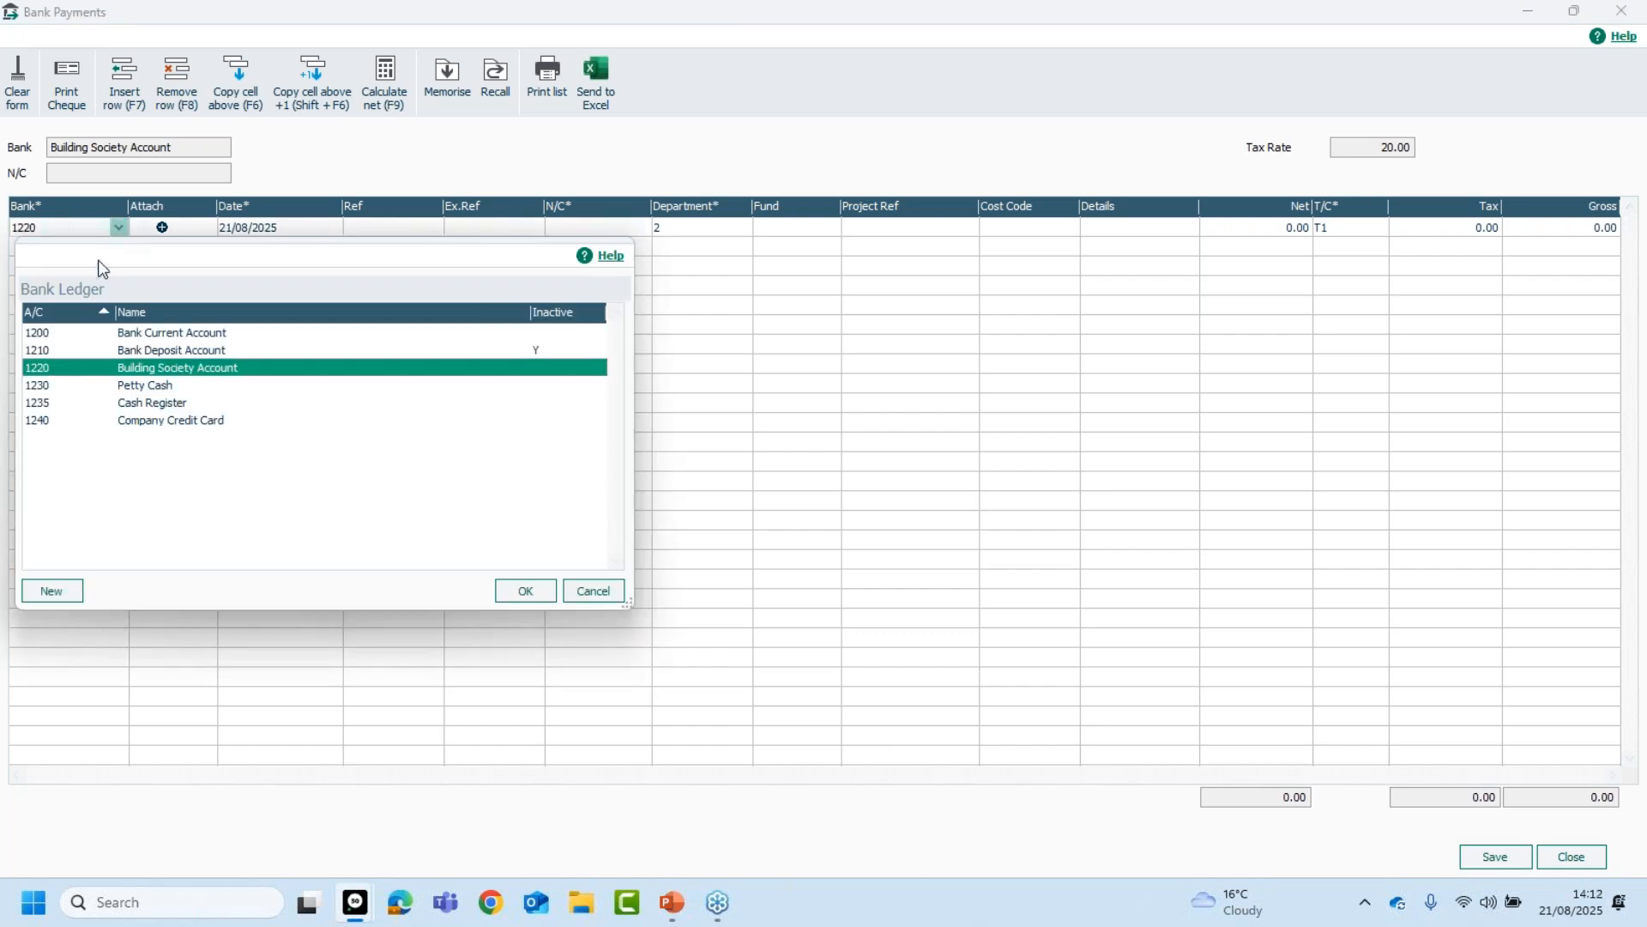
click(102, 335)
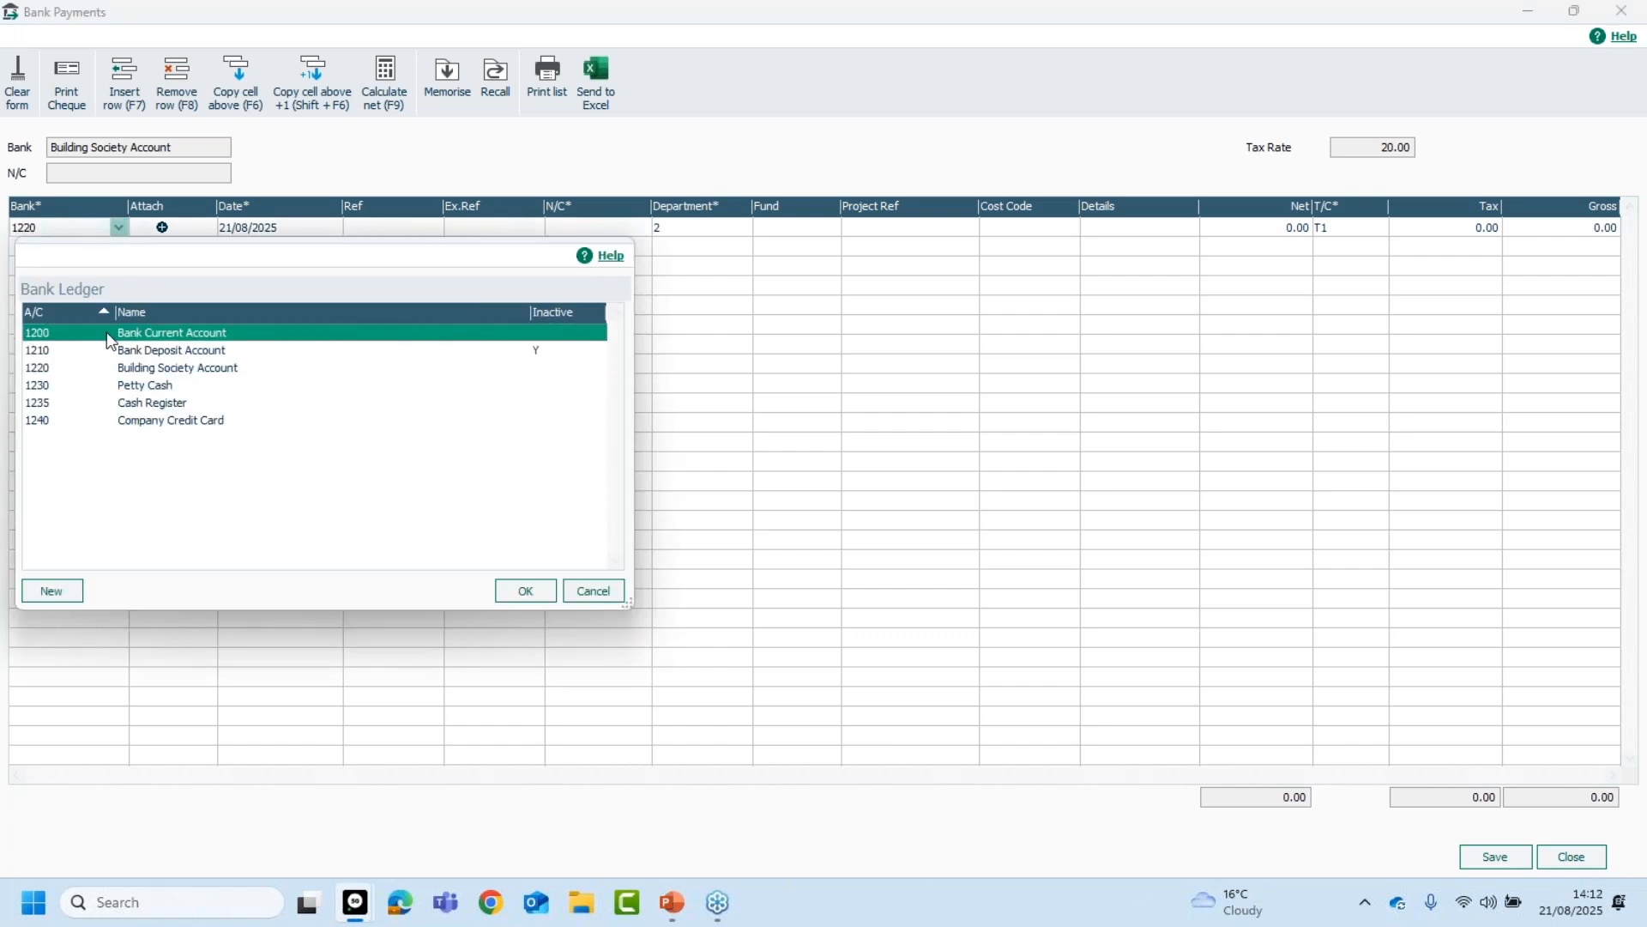
double_click(108, 336)
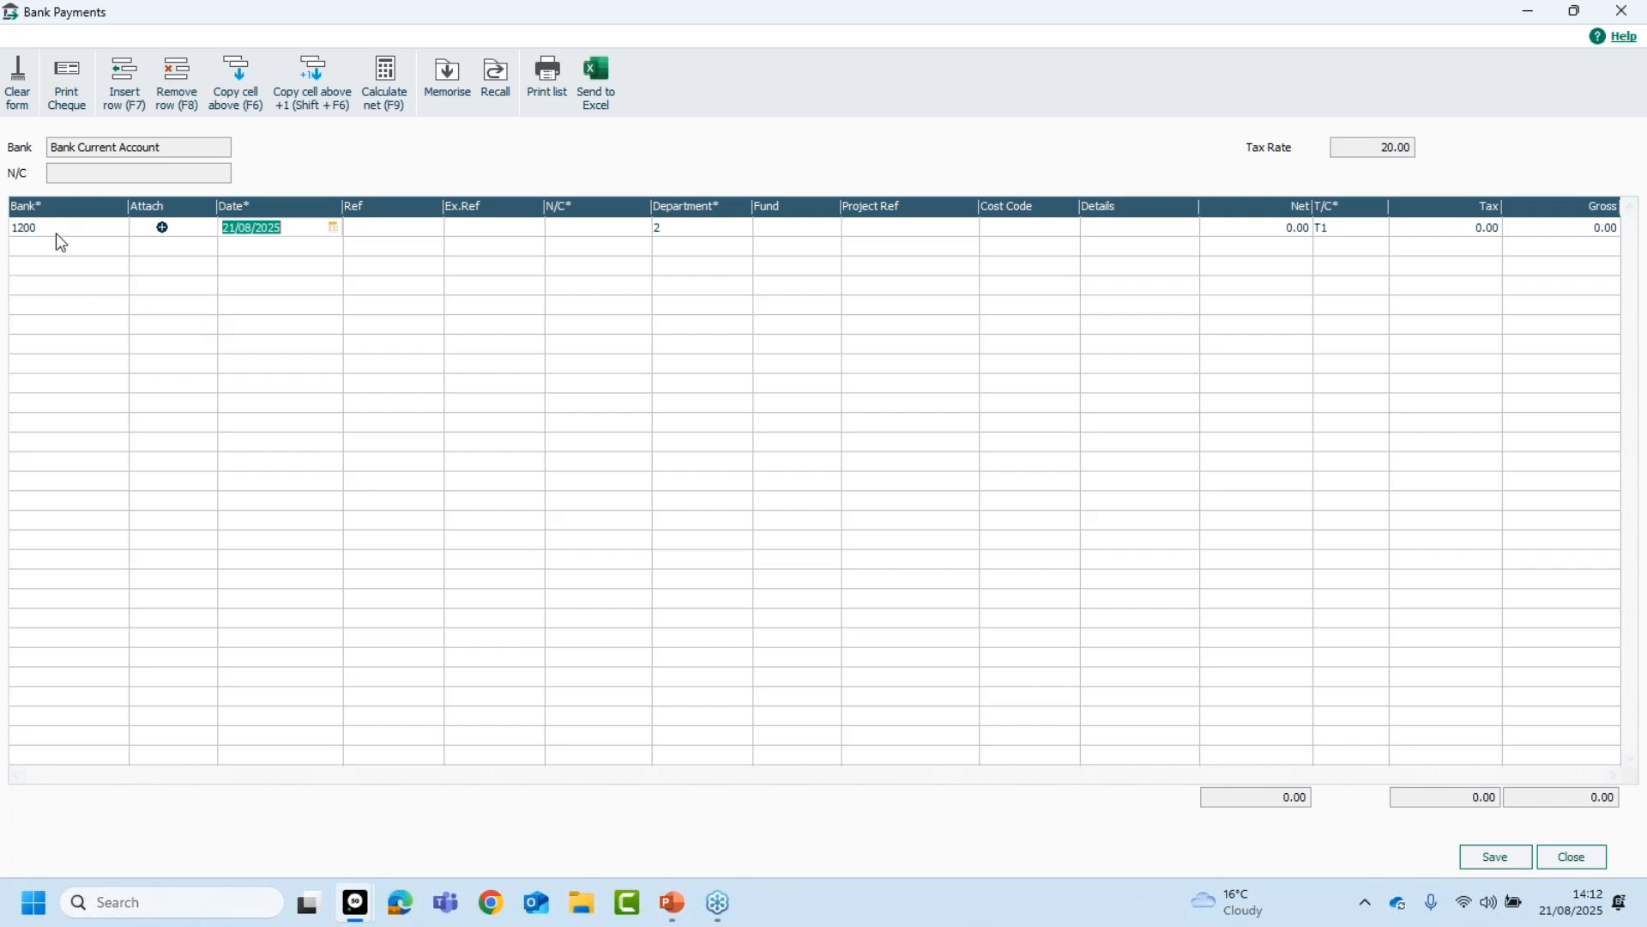
- Add coffee.png from the Admin\Images folder to the payment line's attachment list
click(163, 228)
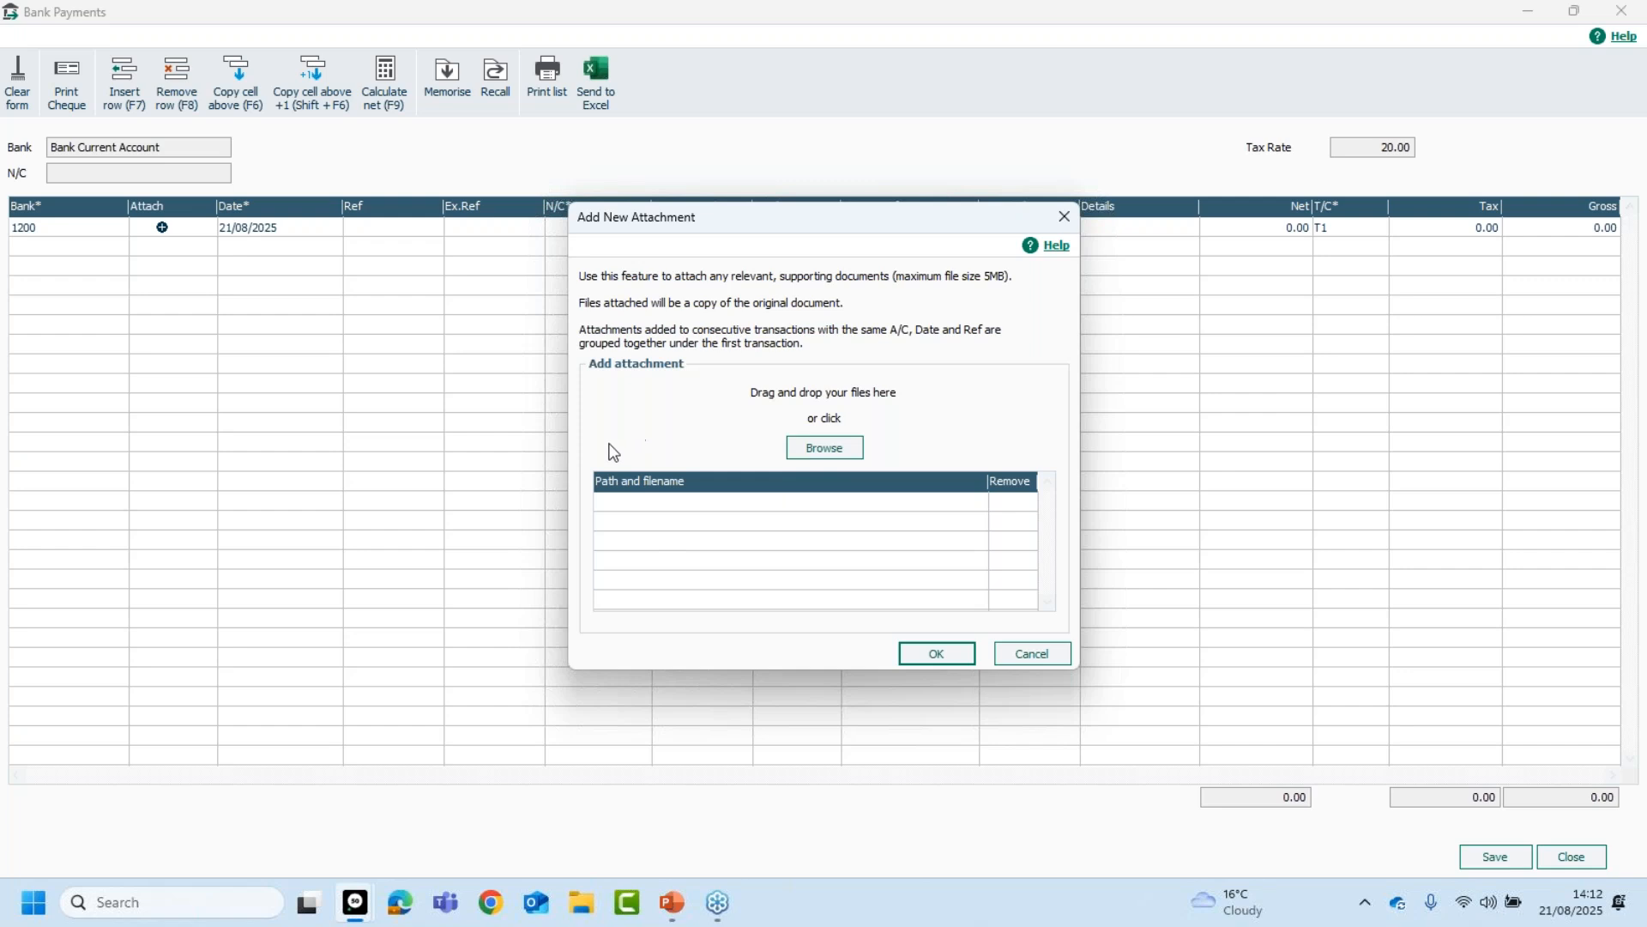
click(821, 449)
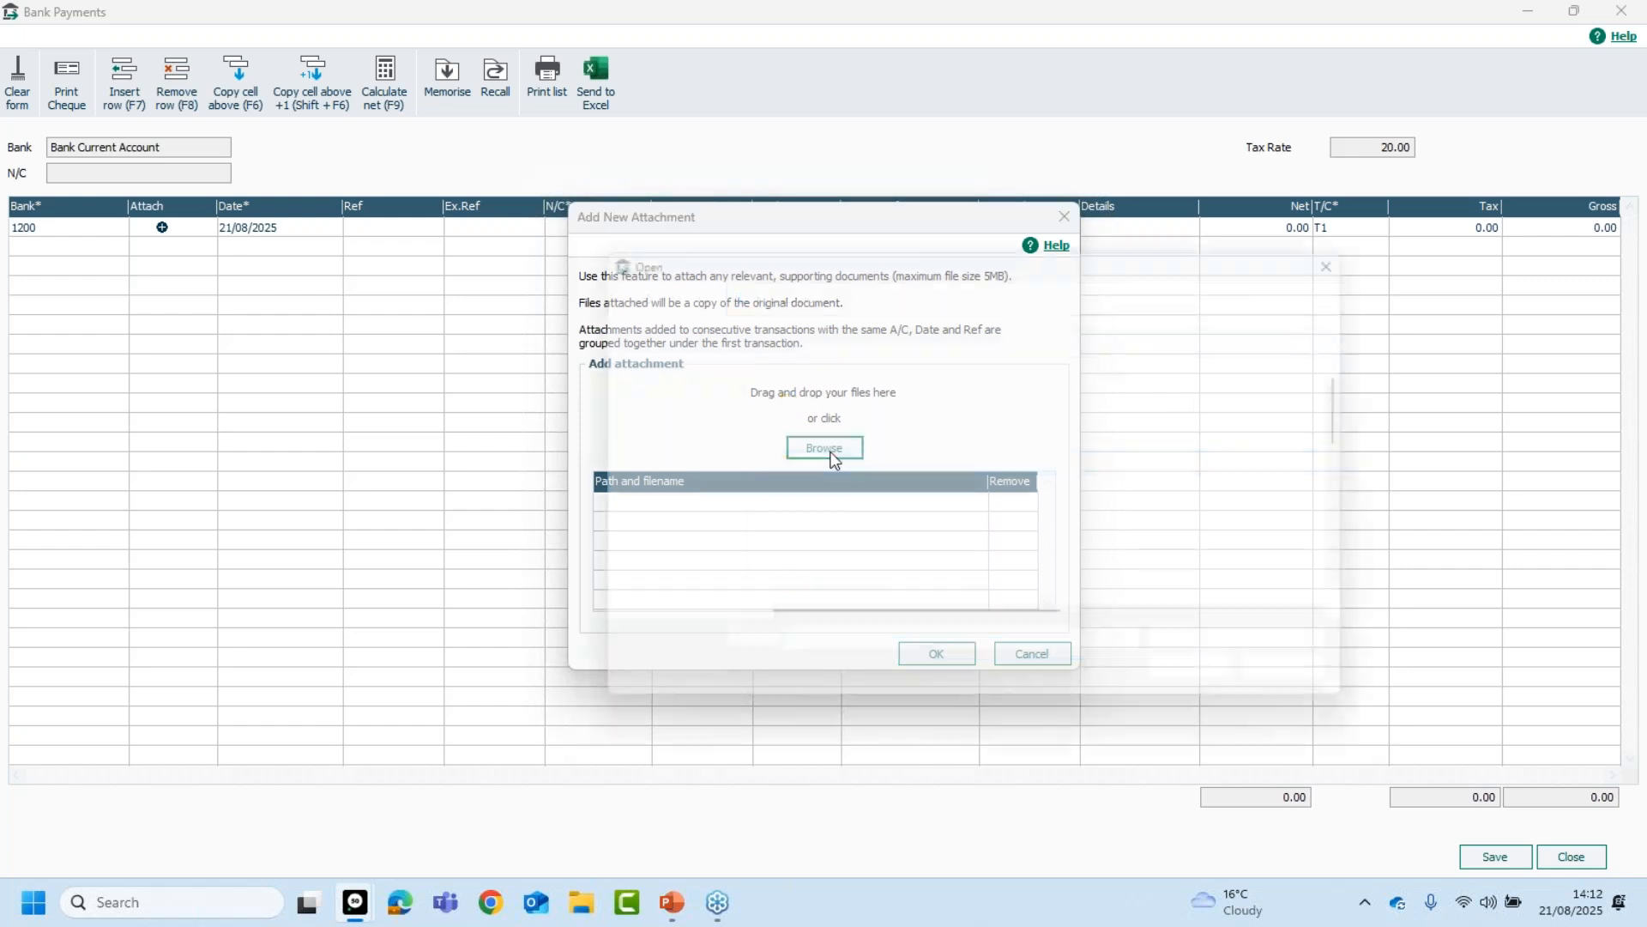
double_click(824, 403)
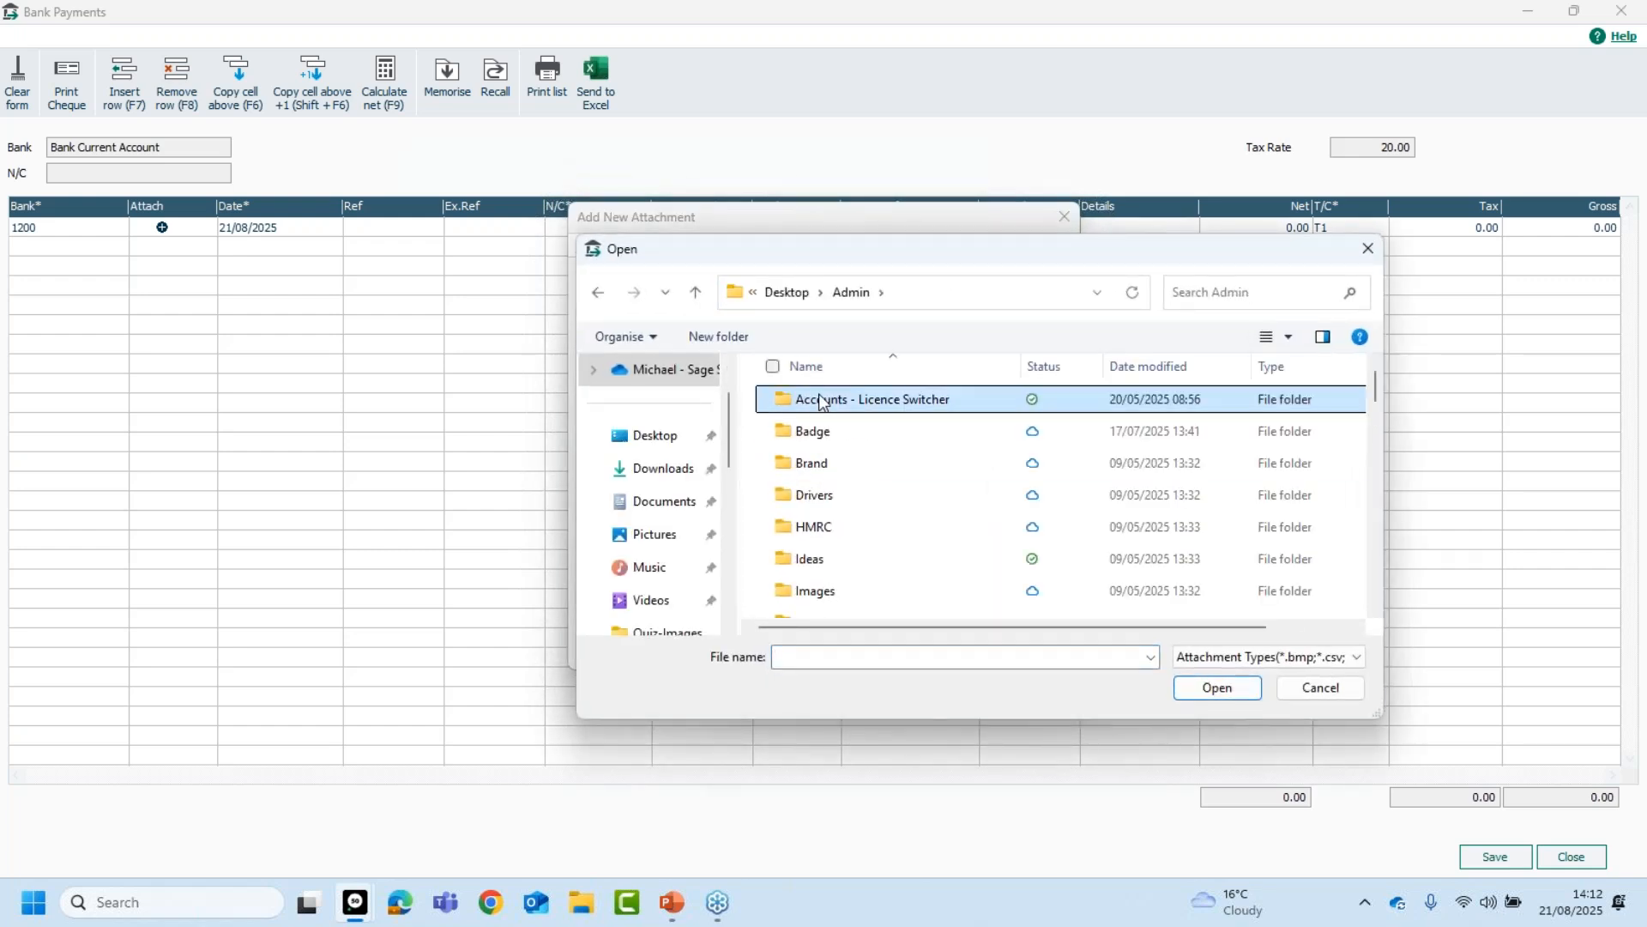
scroll(922, 510, down, 1)
scroll(927, 514, down, 2)
double_click(836, 477)
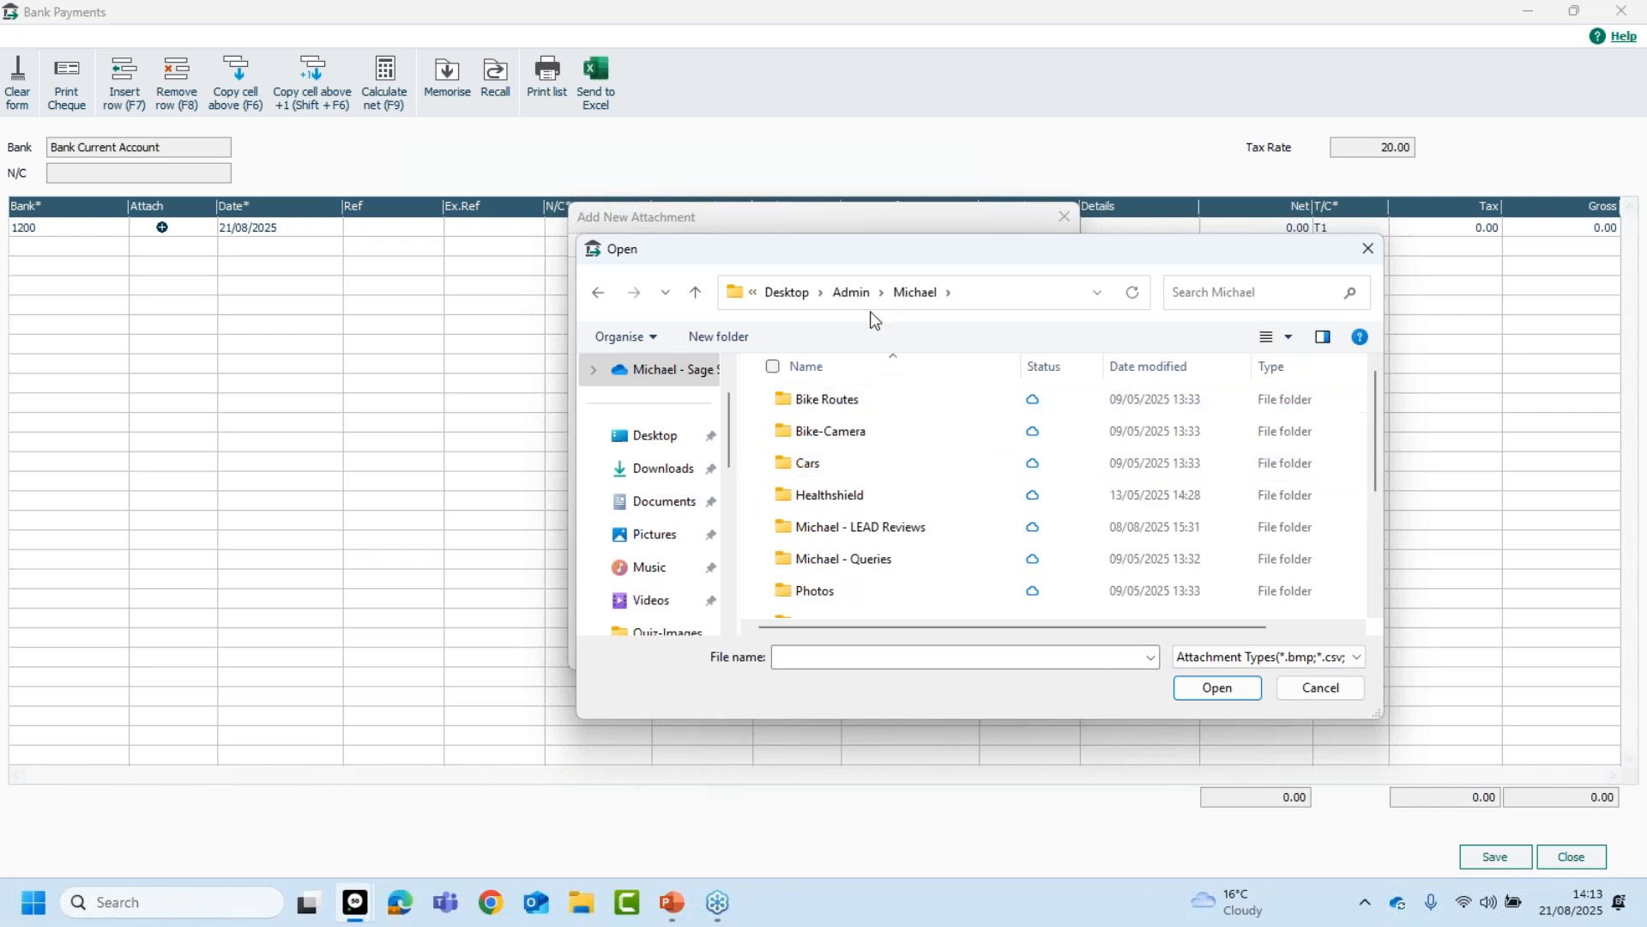
click(849, 293)
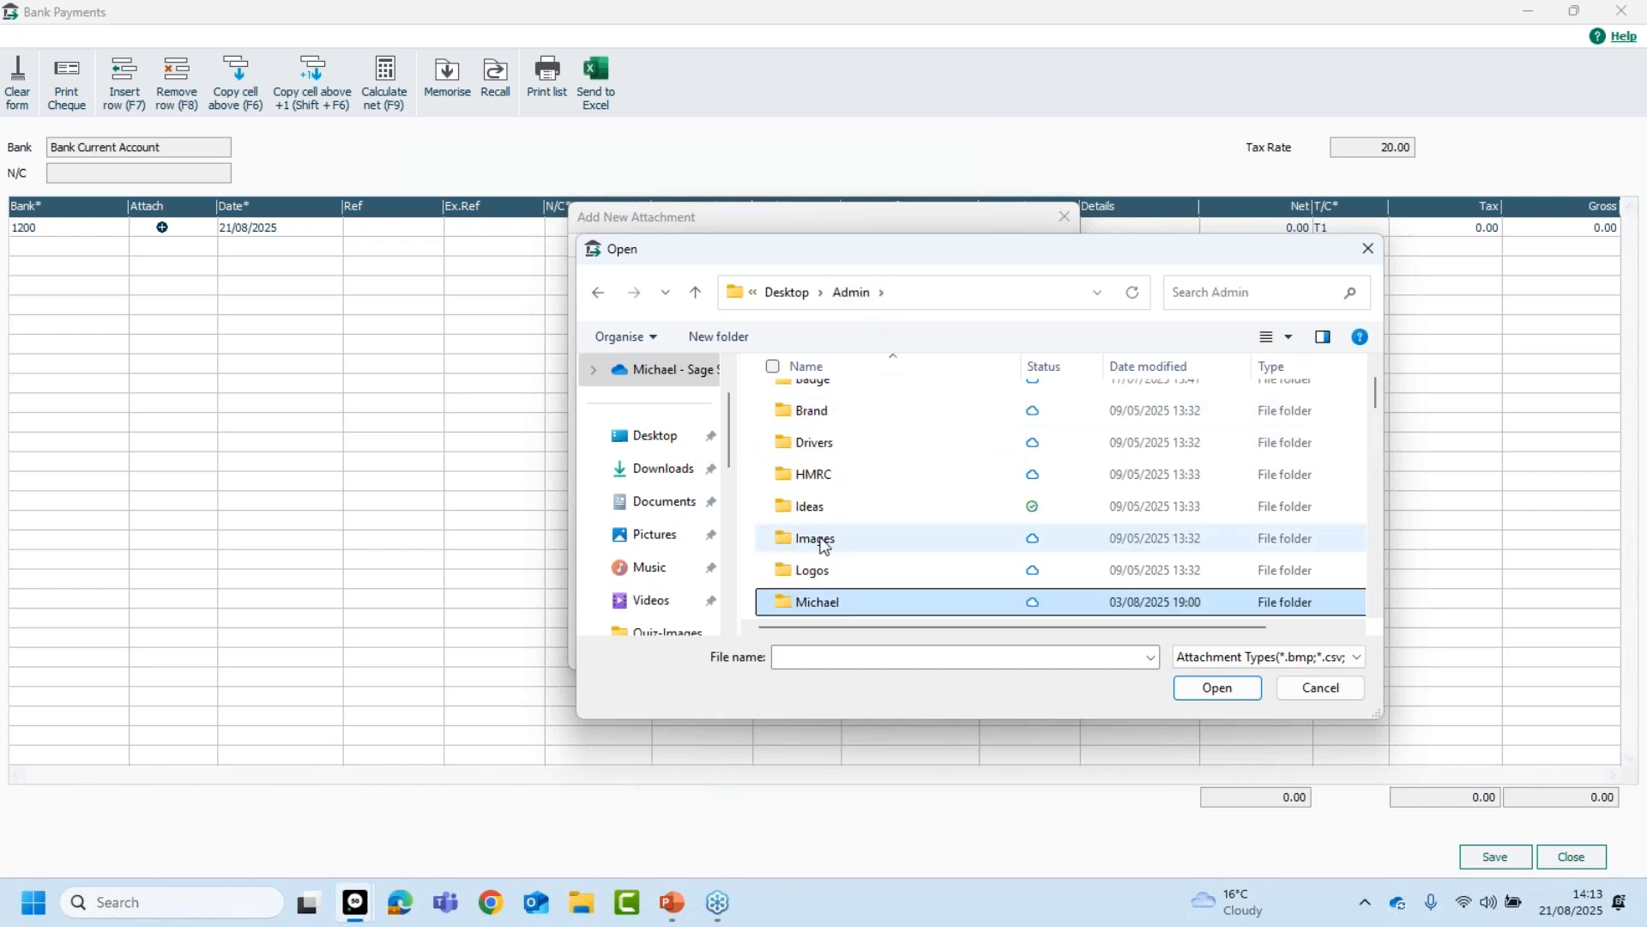
double_click(819, 539)
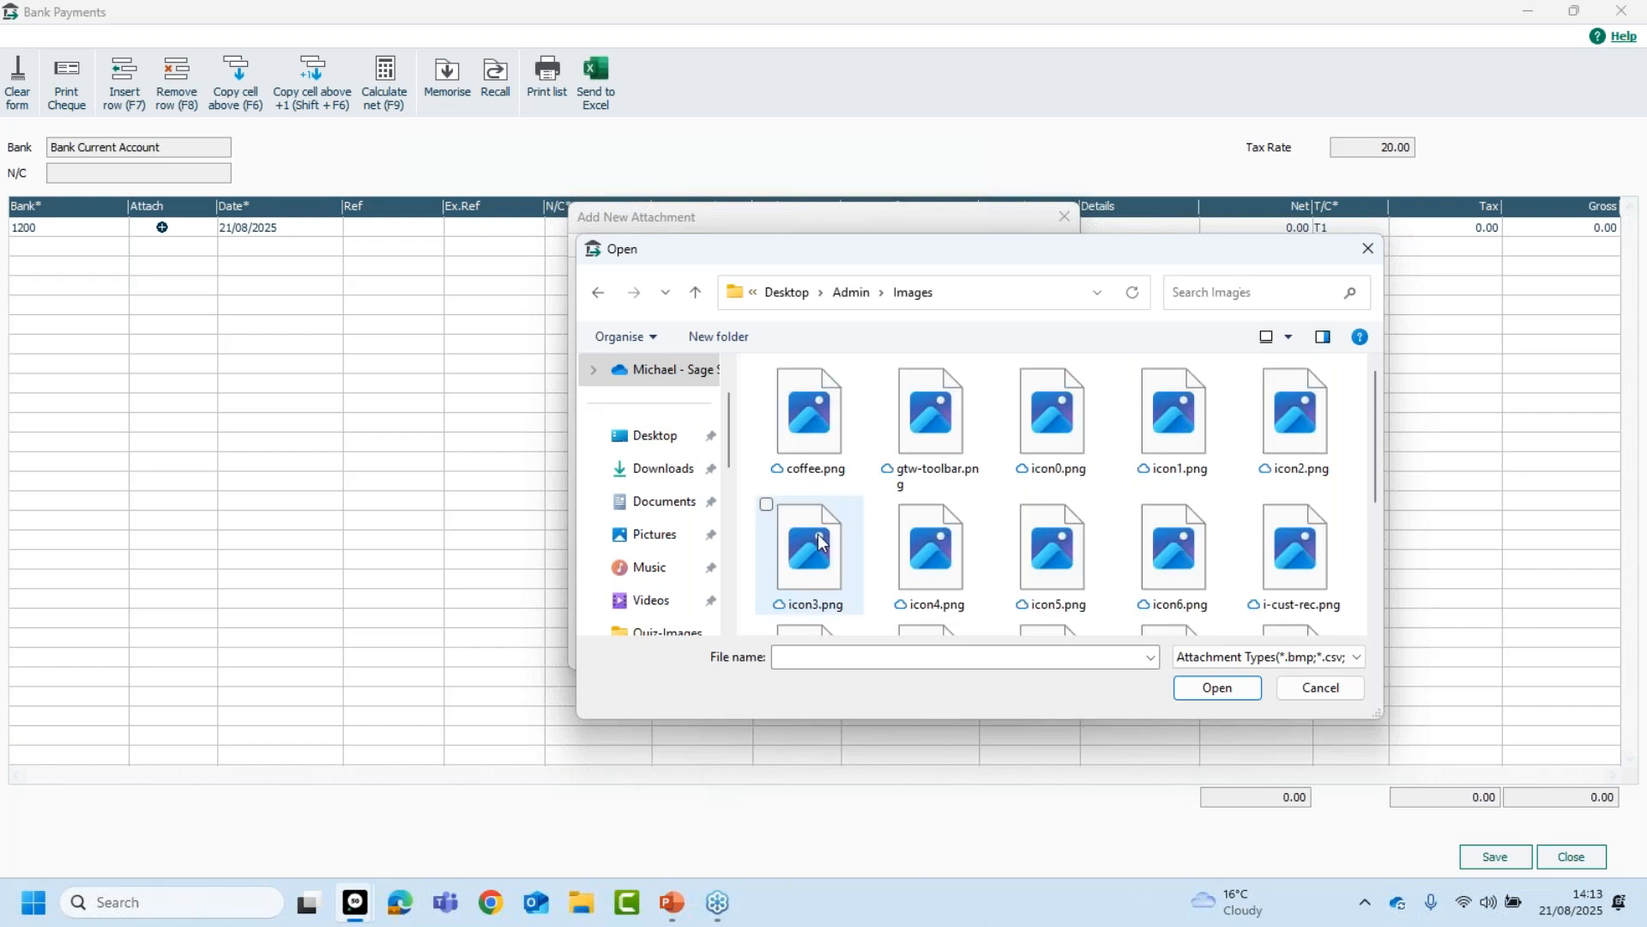
click(808, 415)
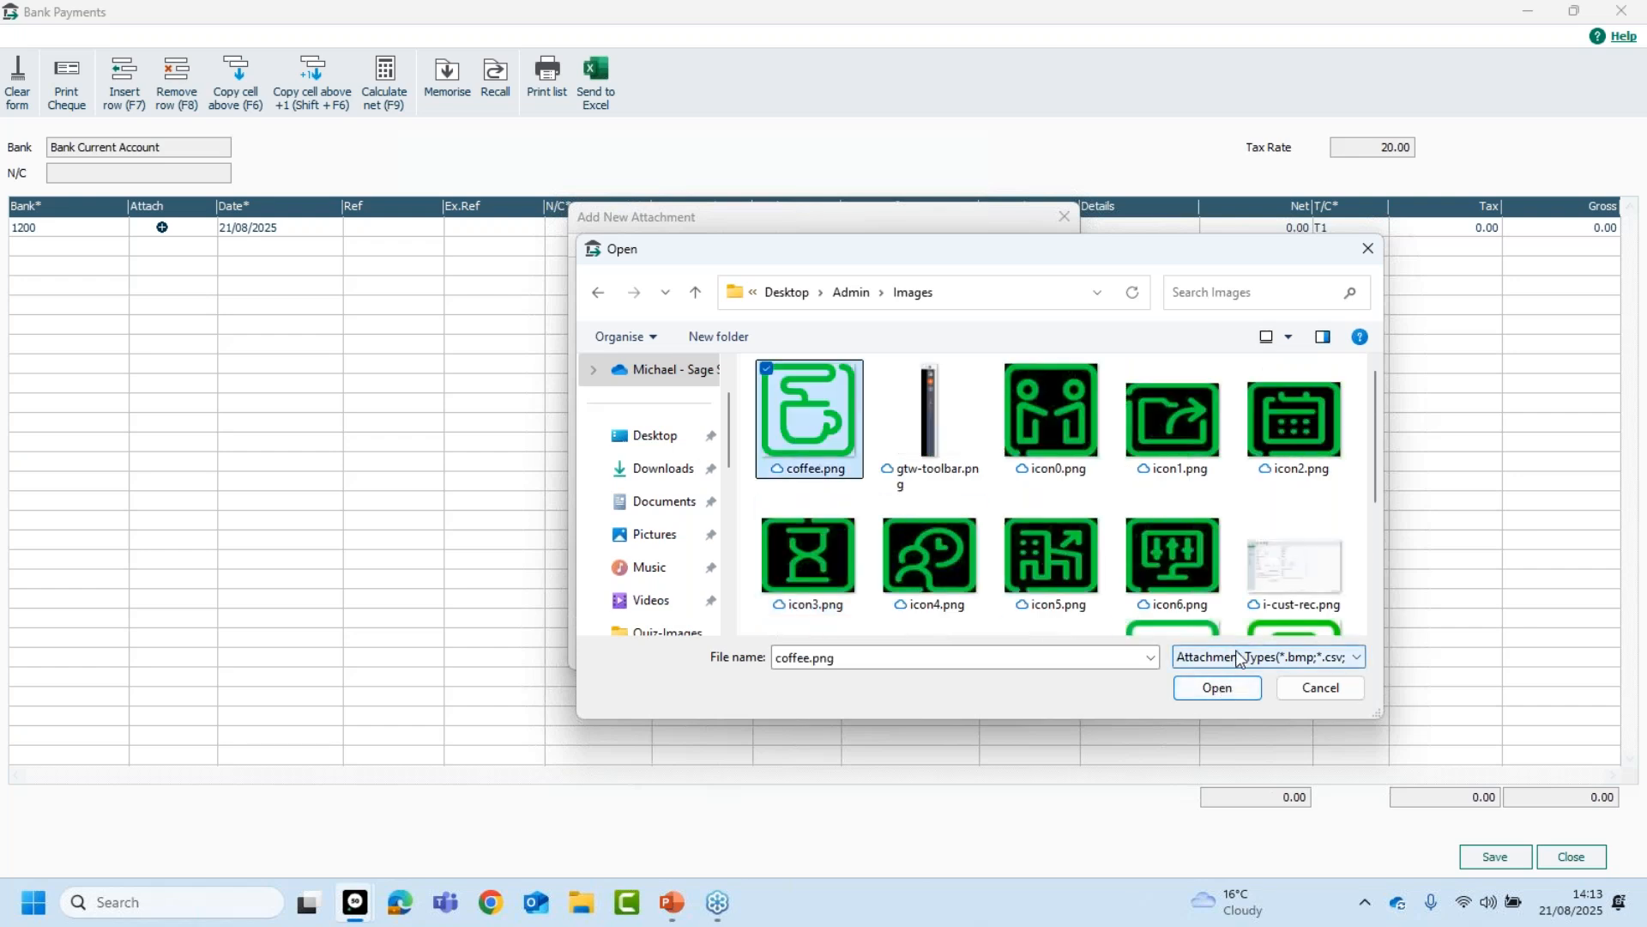
click(1202, 688)
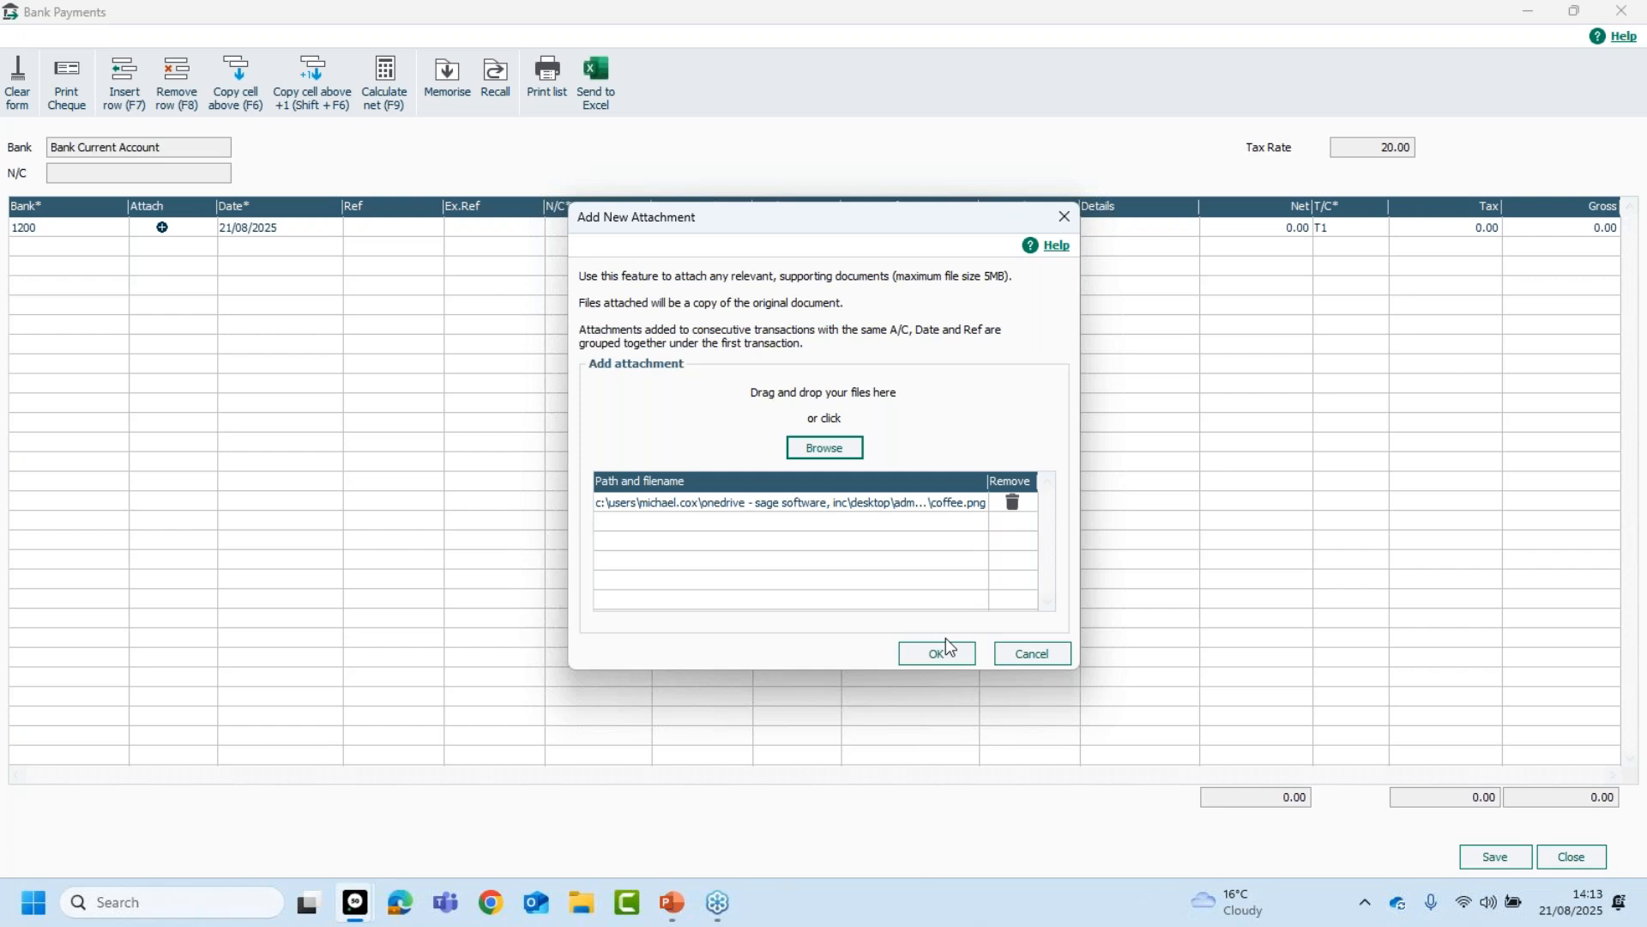
- Browse for another attachment and examine the full list of accepted attachment file types
click(826, 449)
click(1245, 657)
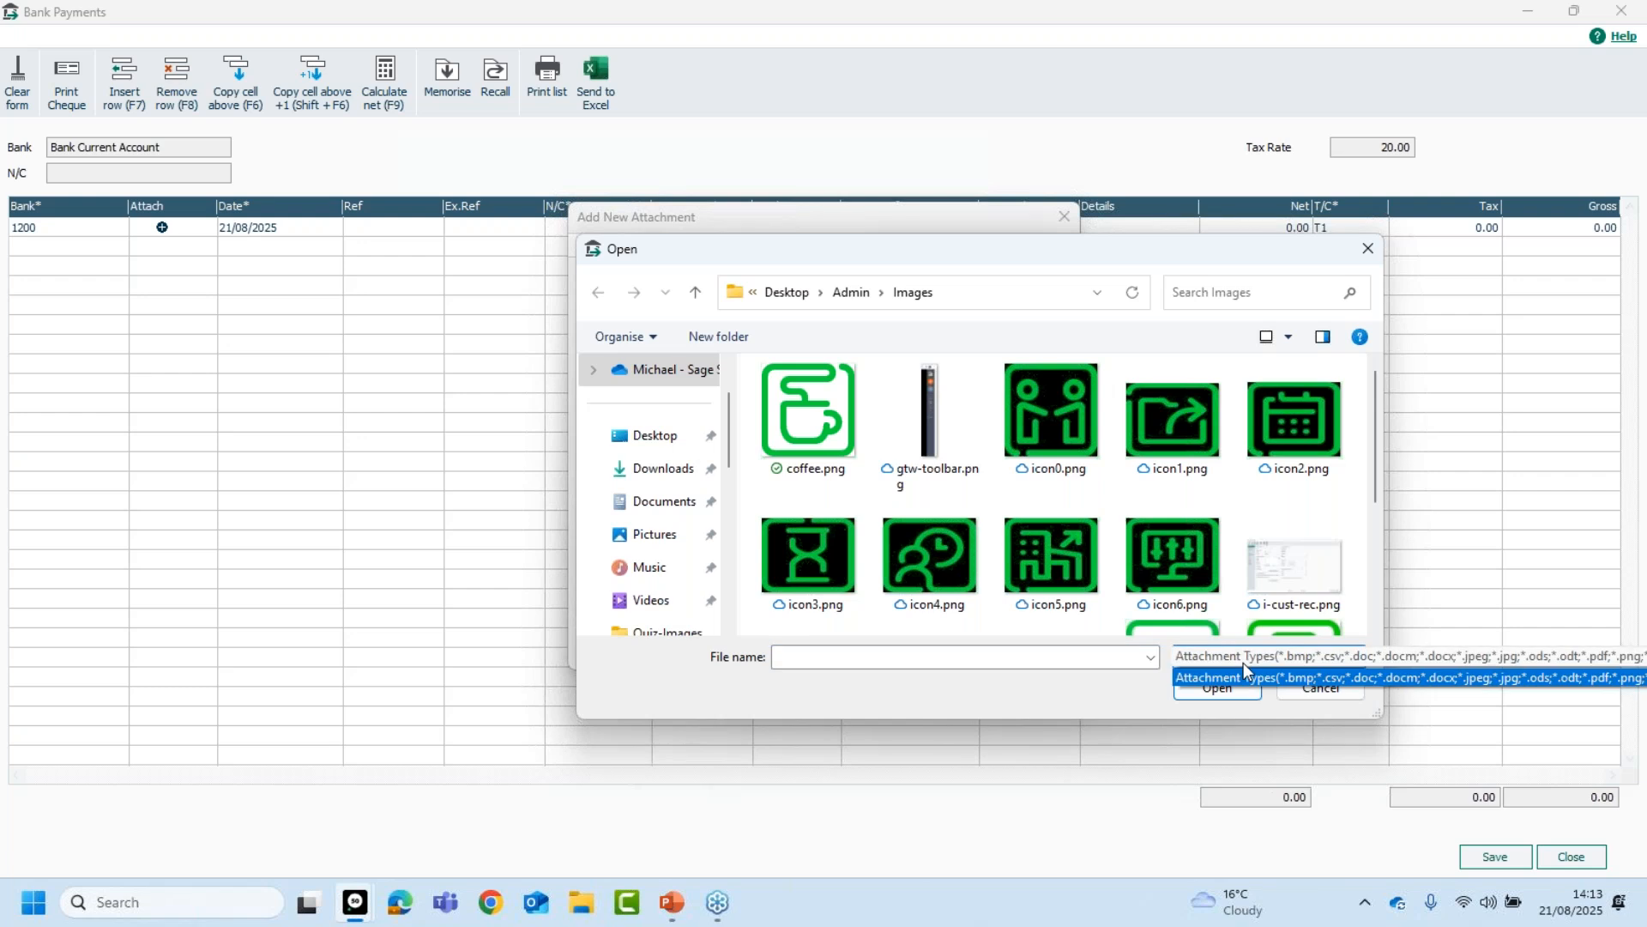
click(956, 245)
drag(719, 249, 245, 225)
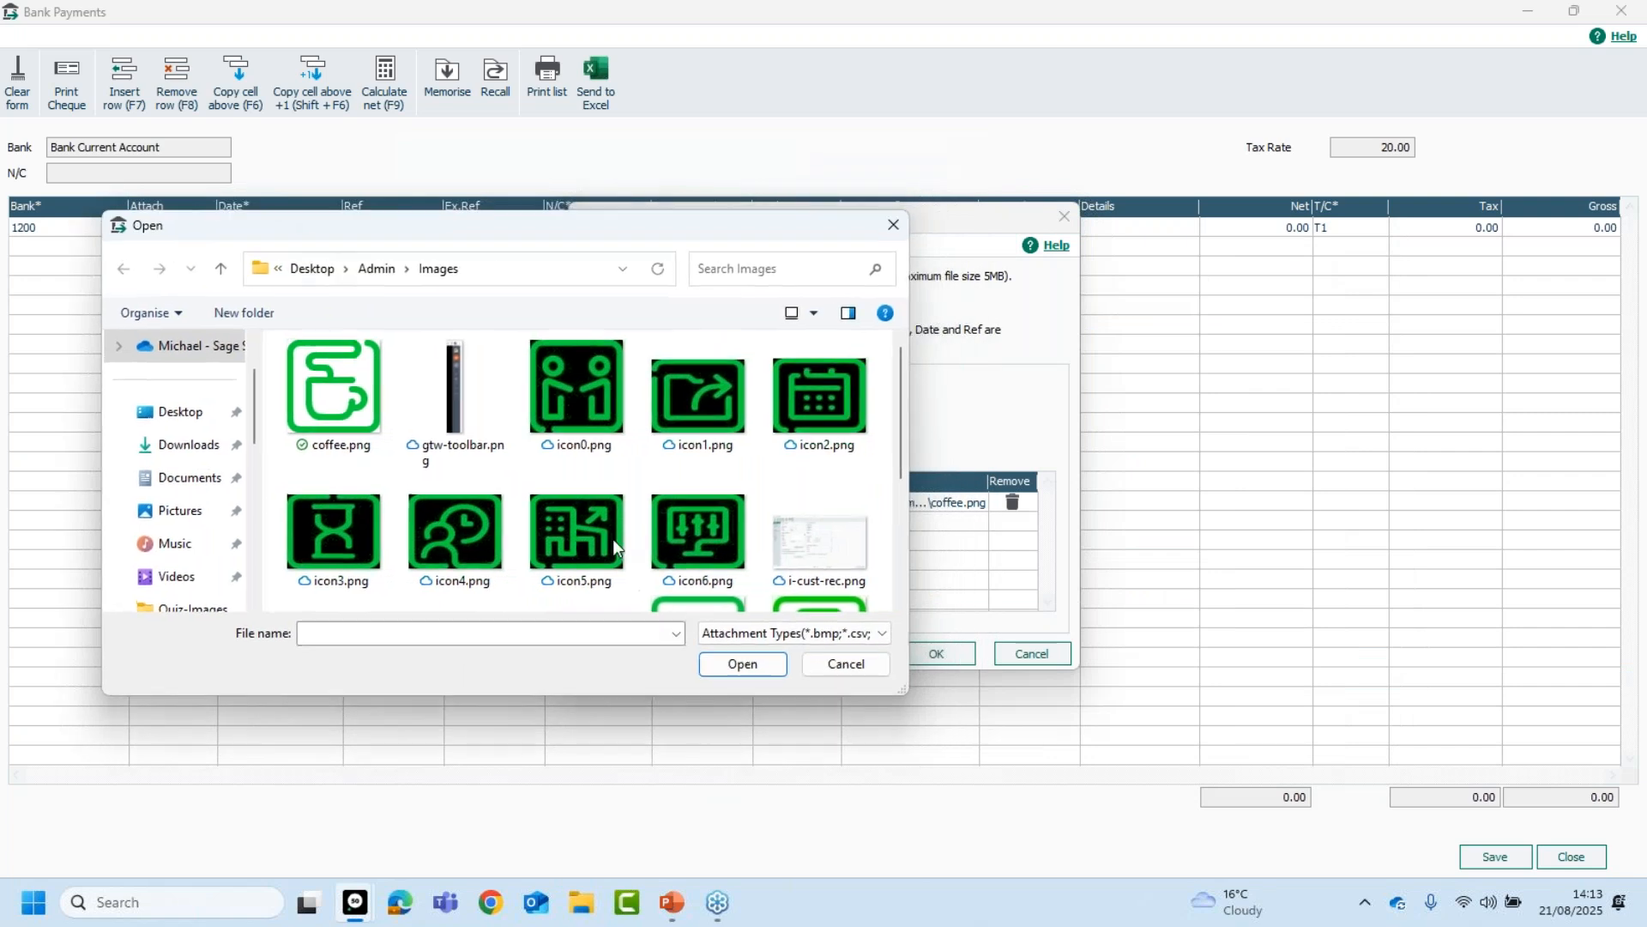
click(880, 637)
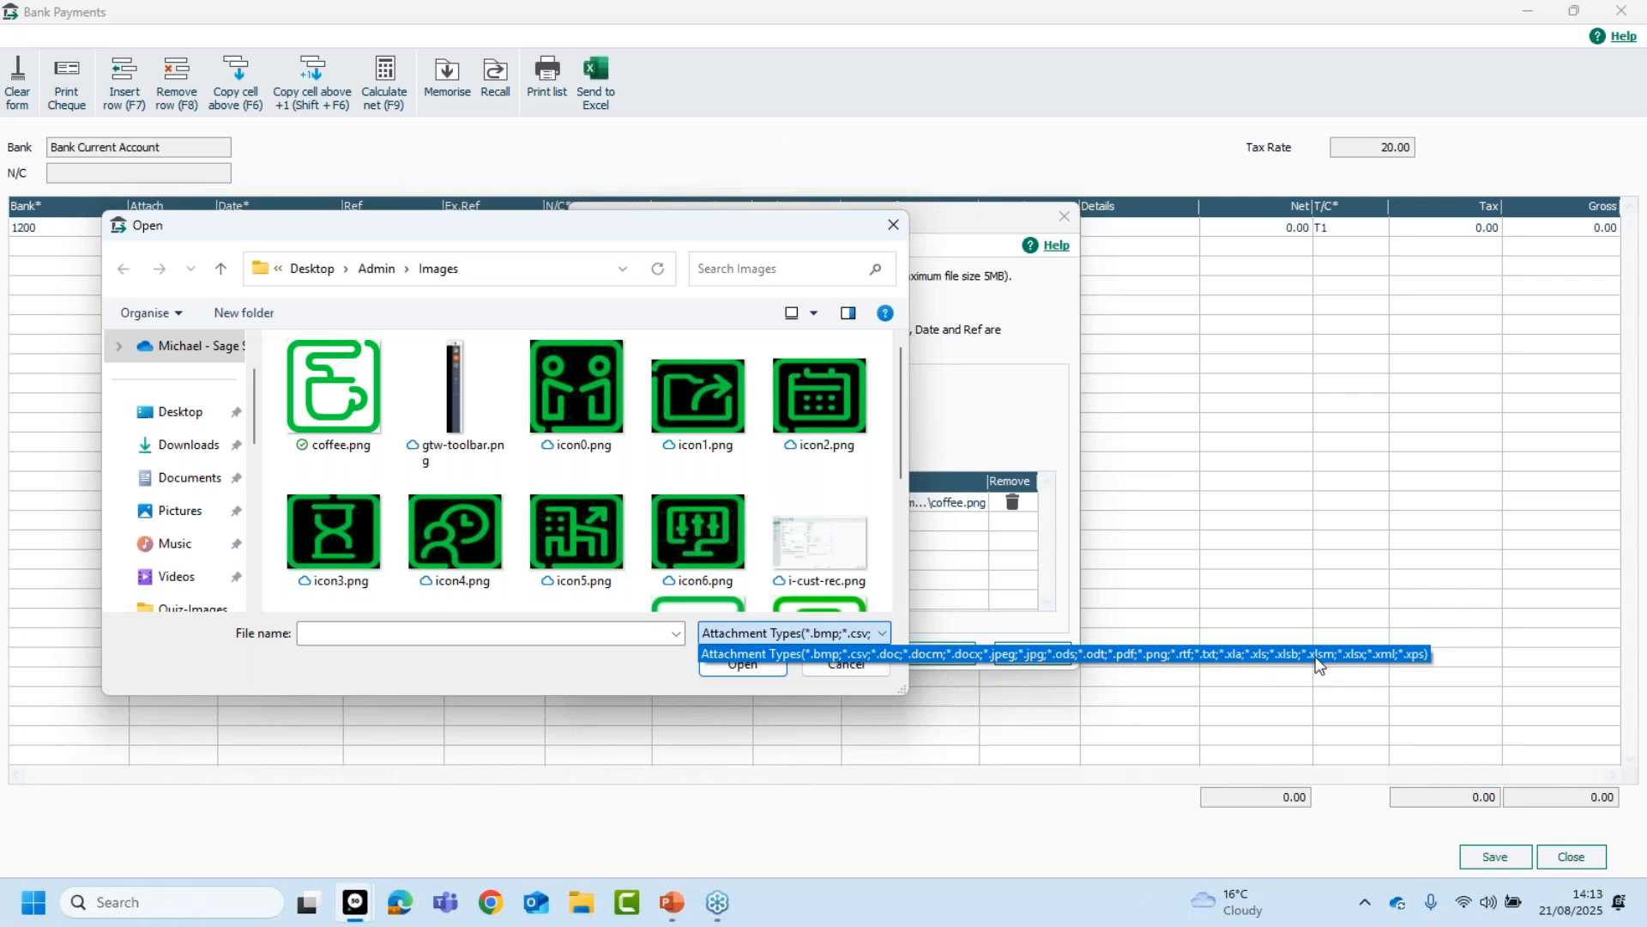
click(569, 229)
drag(699, 231, 1026, 211)
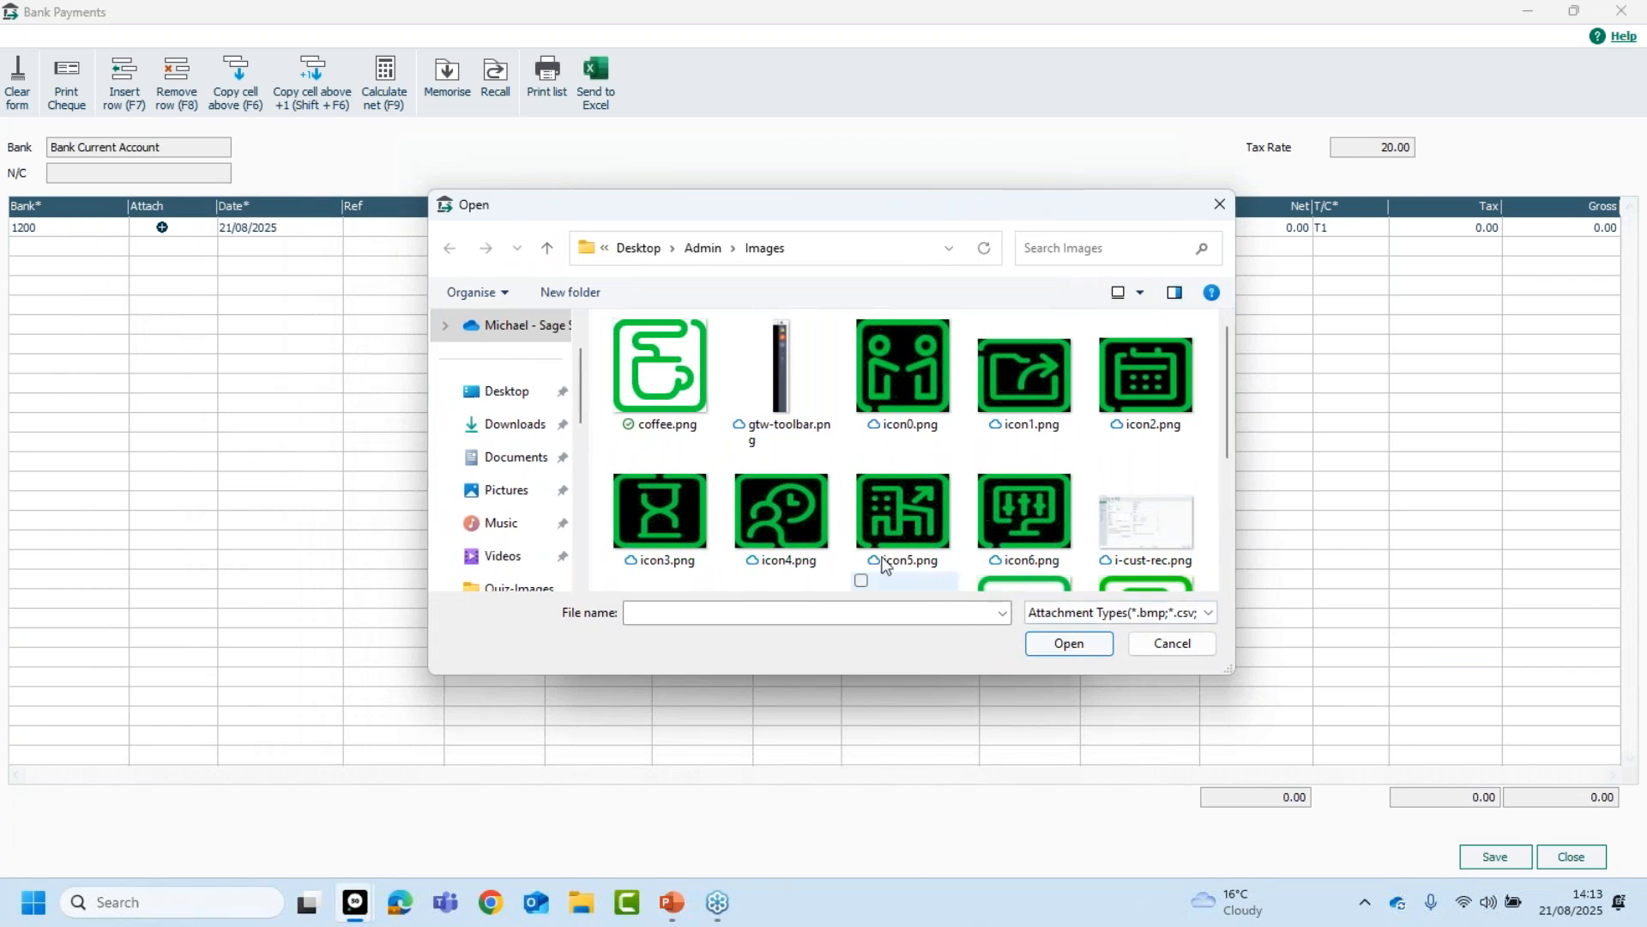
- Select coffee.png and icon1.png together and confirm the attachments for the payment line
click(684, 370)
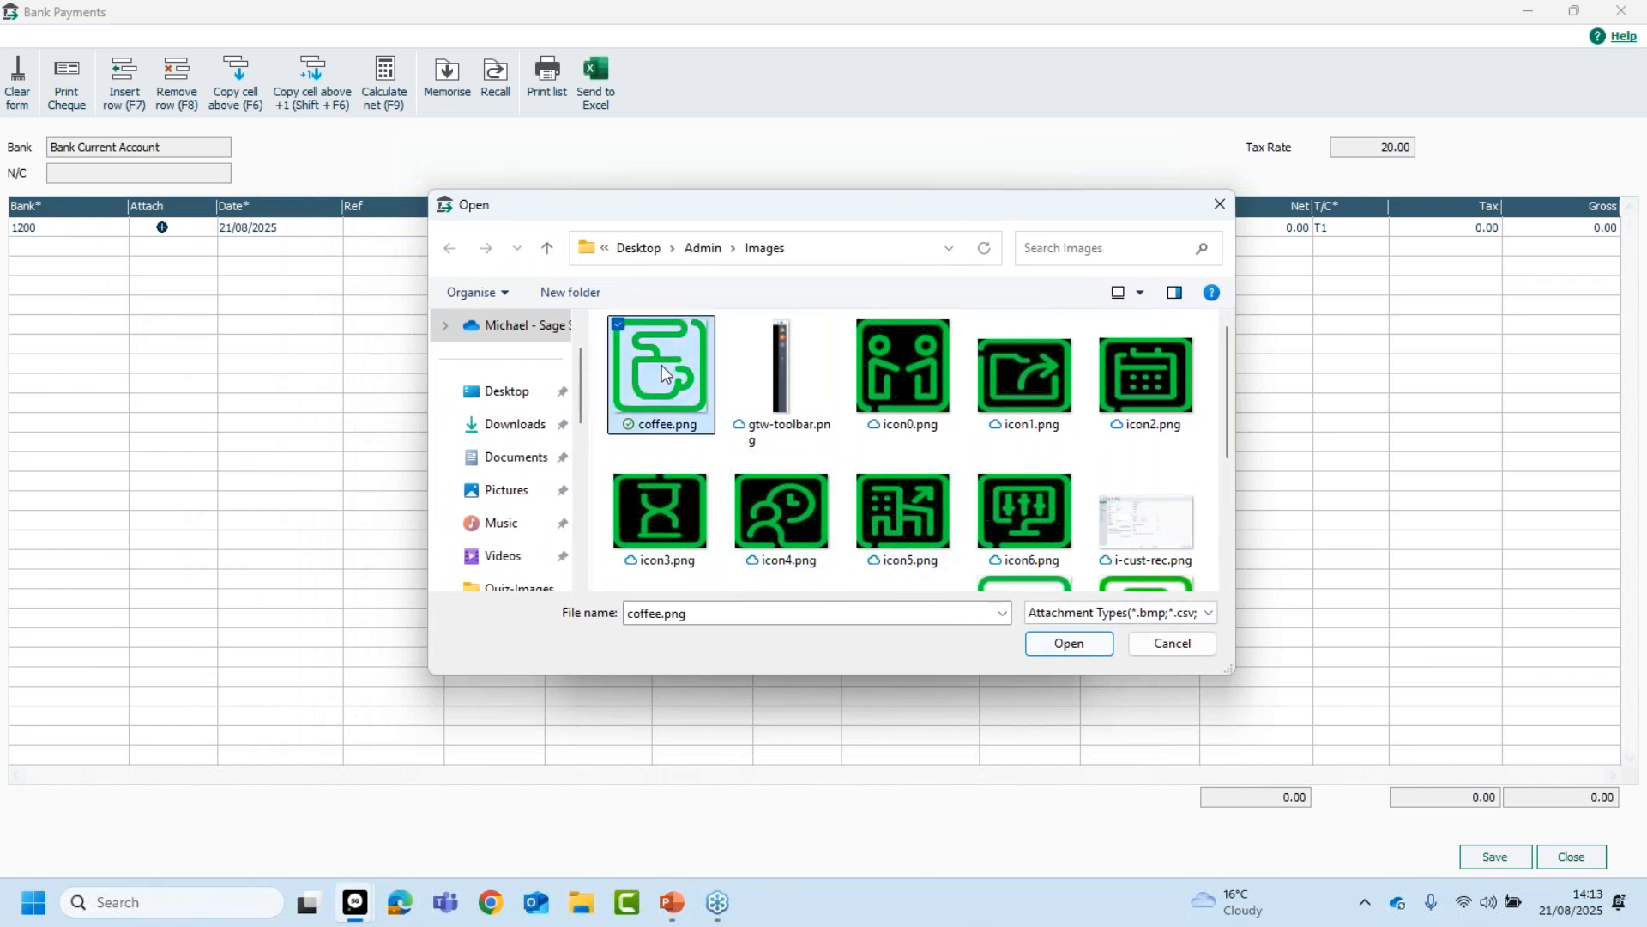
ctrl+click(1021, 379)
click(1065, 644)
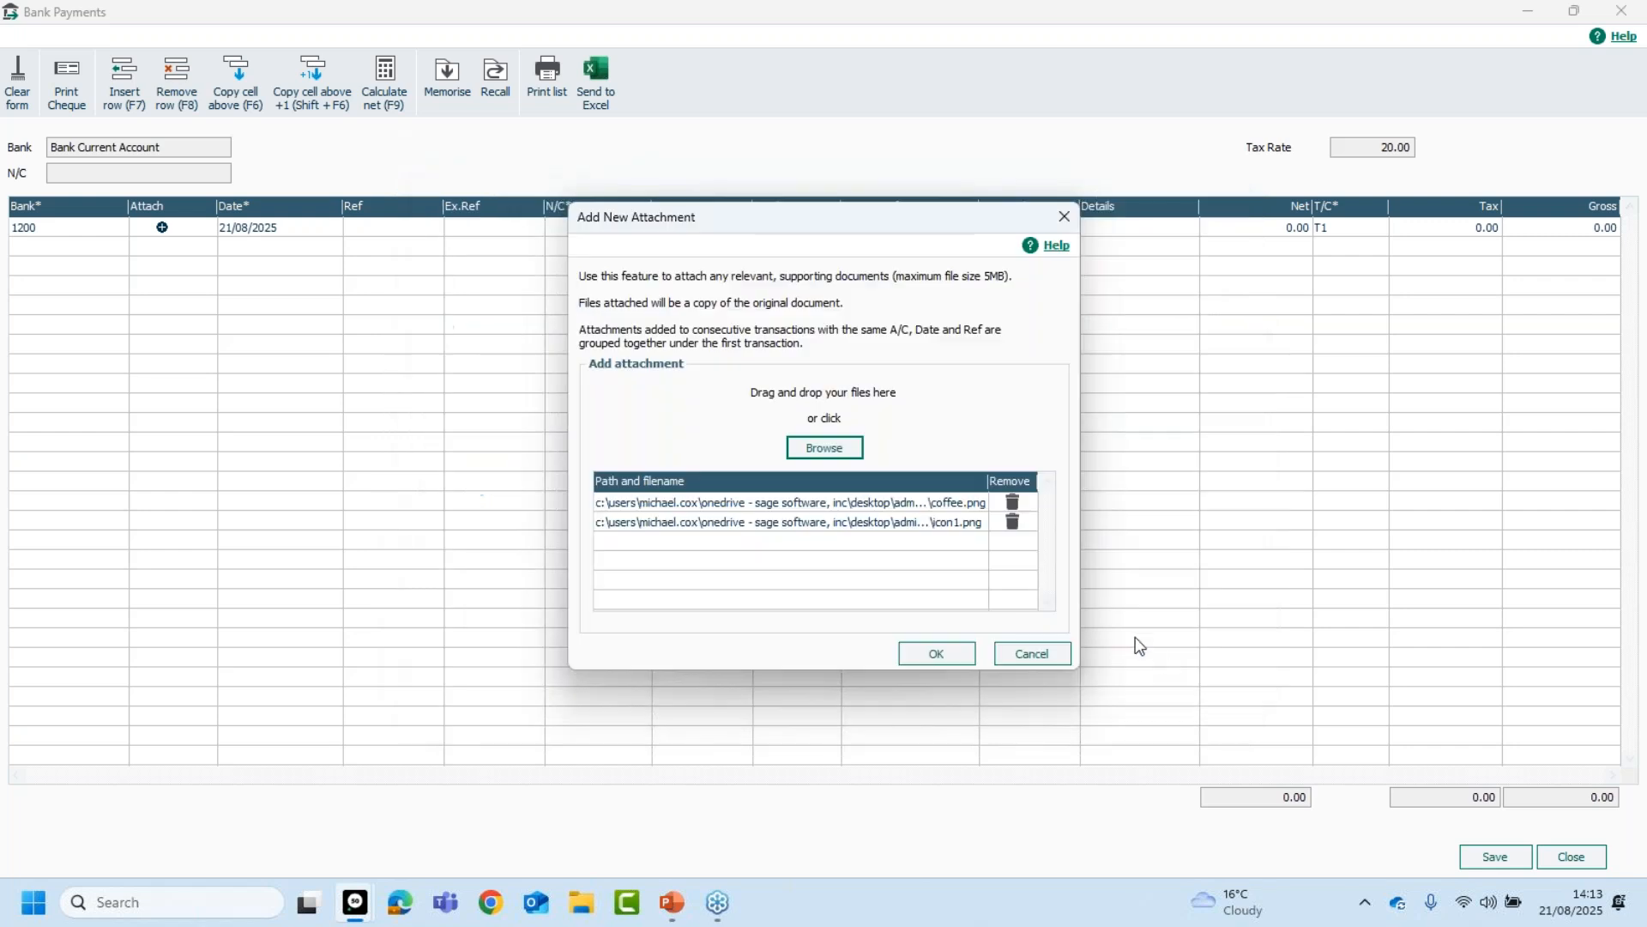
click(936, 652)
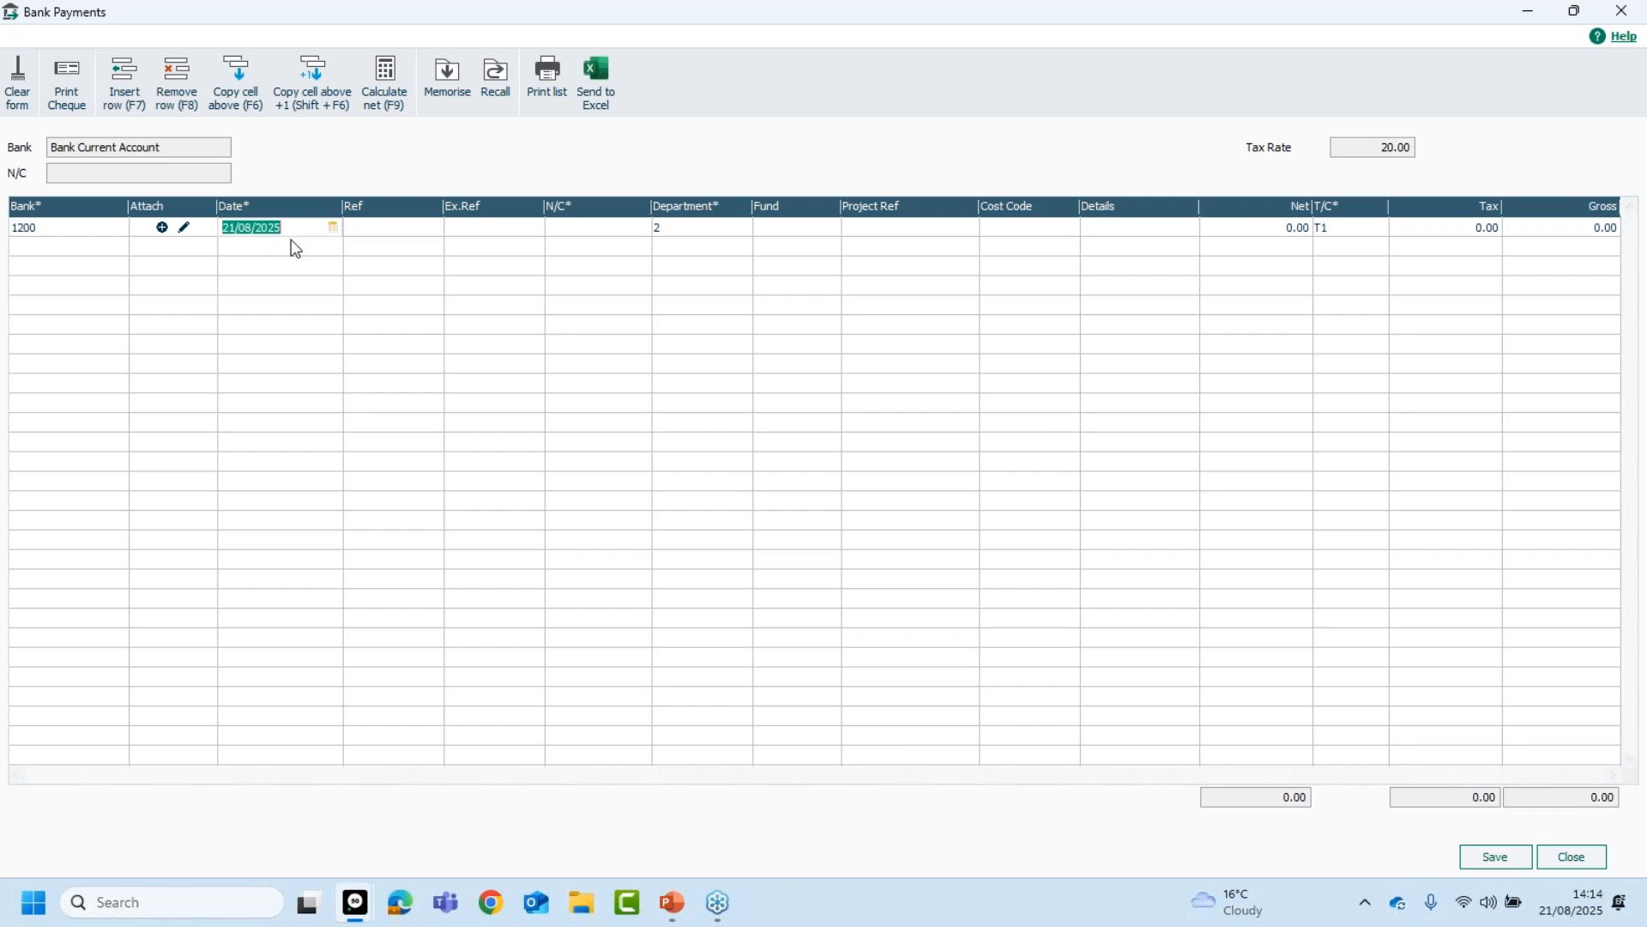
- Set the payment line's reference to 2508-045
click(374, 232)
text(123)
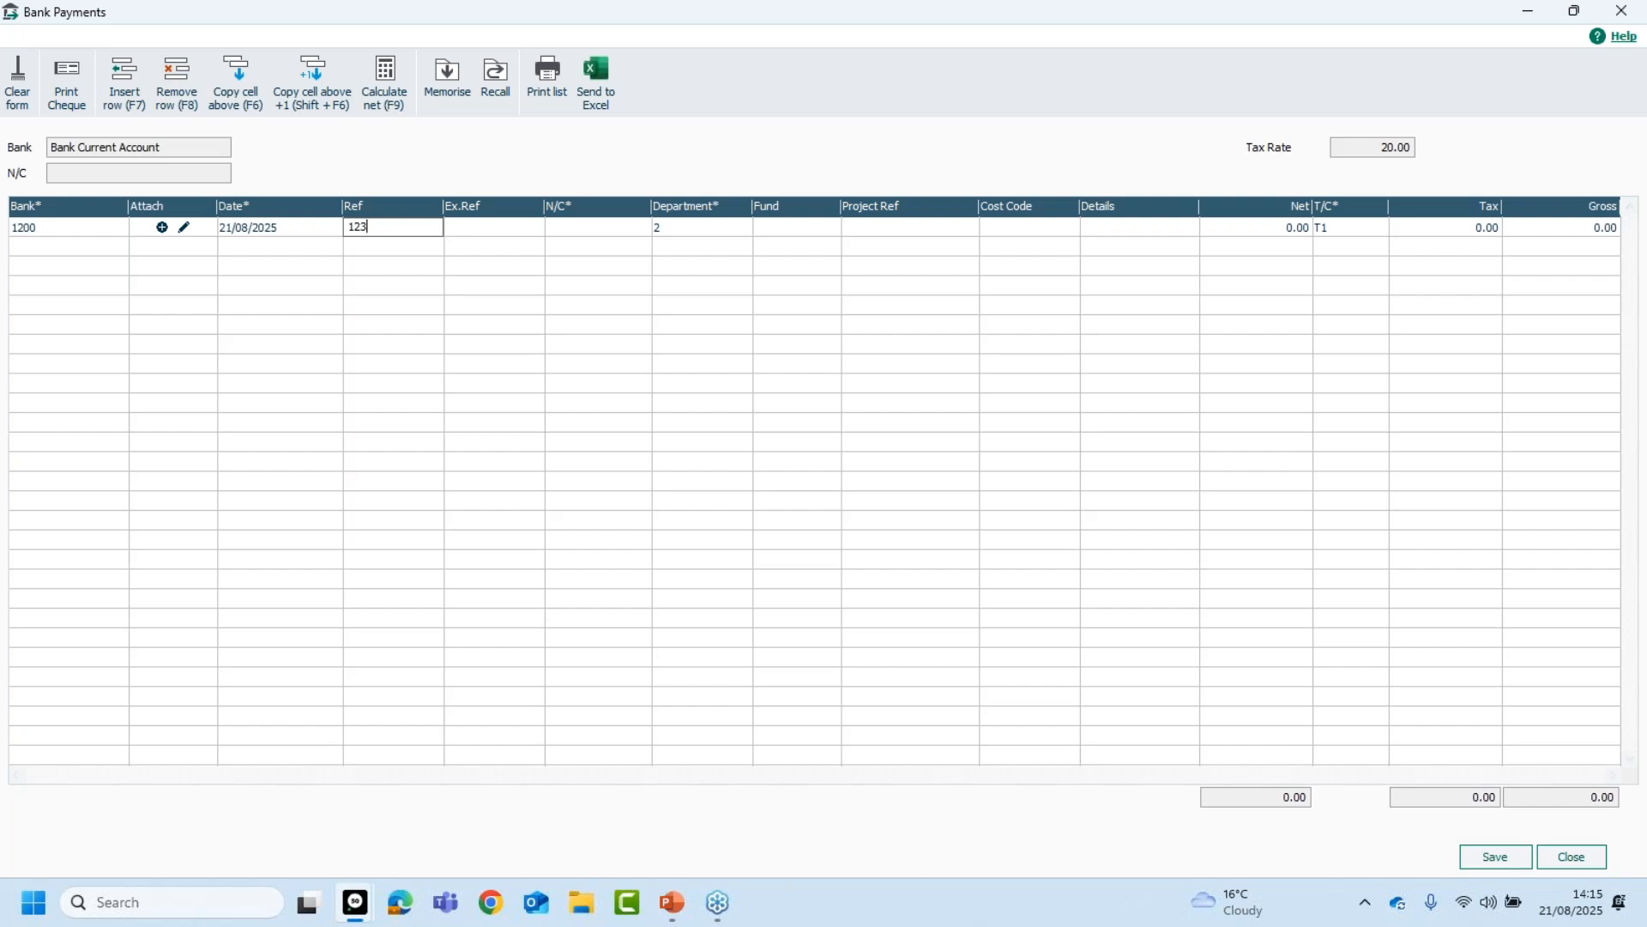
key(BackSpace)
key(BackSpace)
key(BackSpace)
text(2508)
text(-045)
key(Tab)
- Set the payment line's nominal code to 7400 Travelling, chosen from the codes starting with 7
click(580, 234)
text(7200)
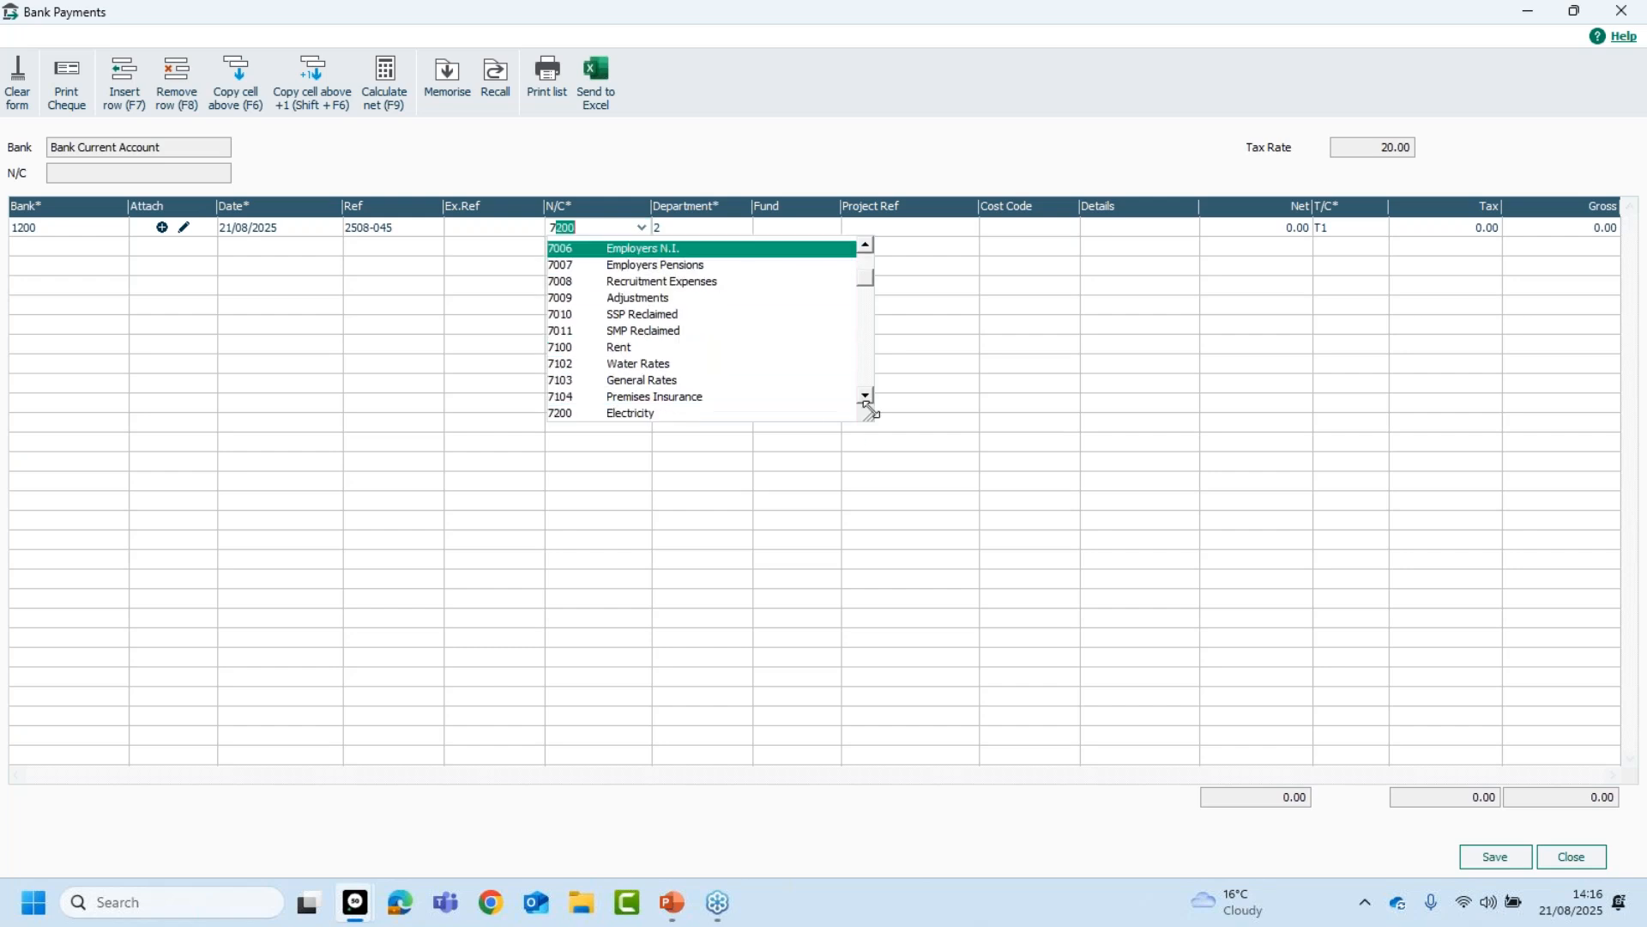
click(867, 395)
click(866, 396)
click(867, 396)
click(867, 396)
click(866, 397)
click(867, 396)
click(866, 396)
click(866, 397)
click(866, 396)
click(867, 397)
click(866, 397)
click(867, 397)
click(866, 397)
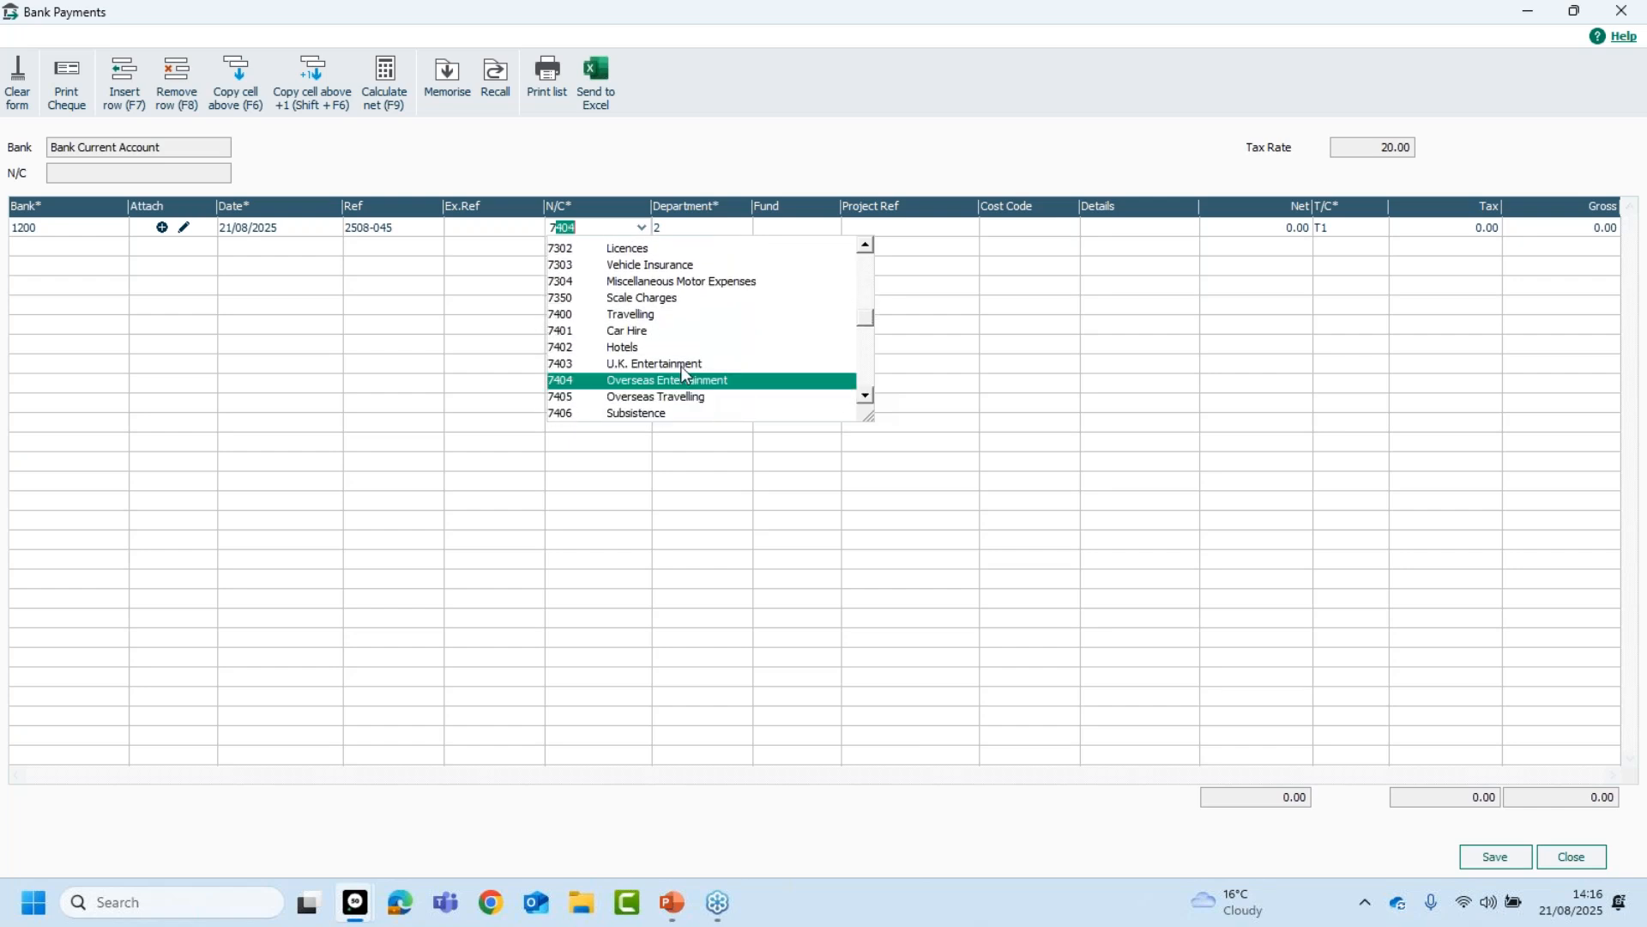
click(643, 316)
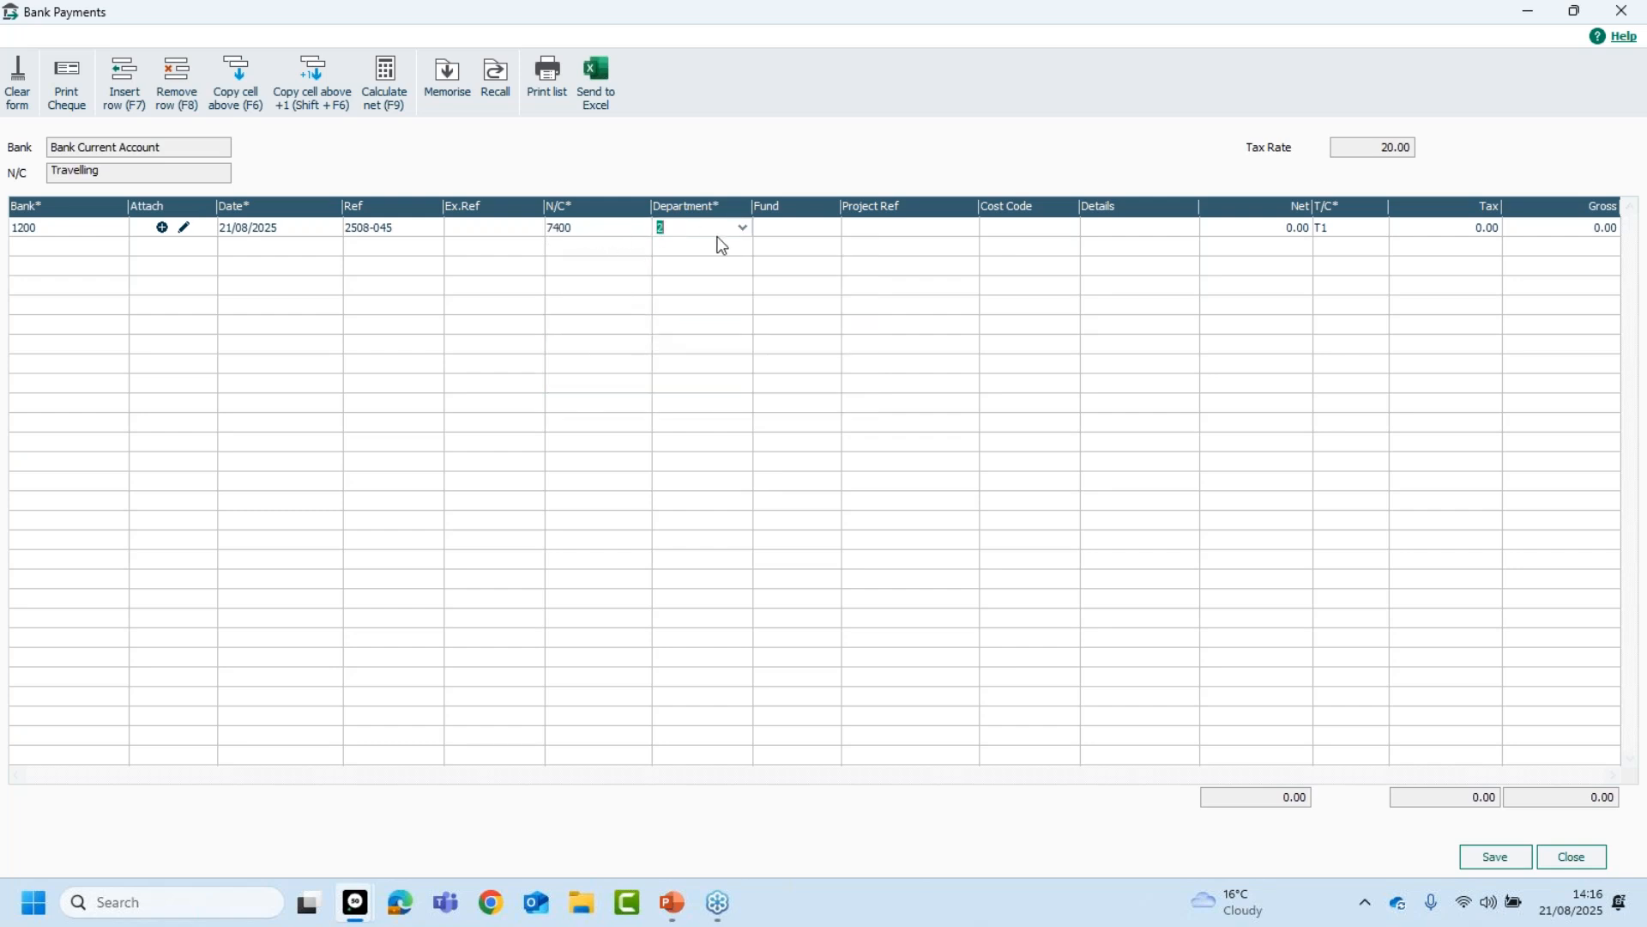
- Set the payment line's department to 0 Default and check the charitable funds list without choosing a fund
click(741, 228)
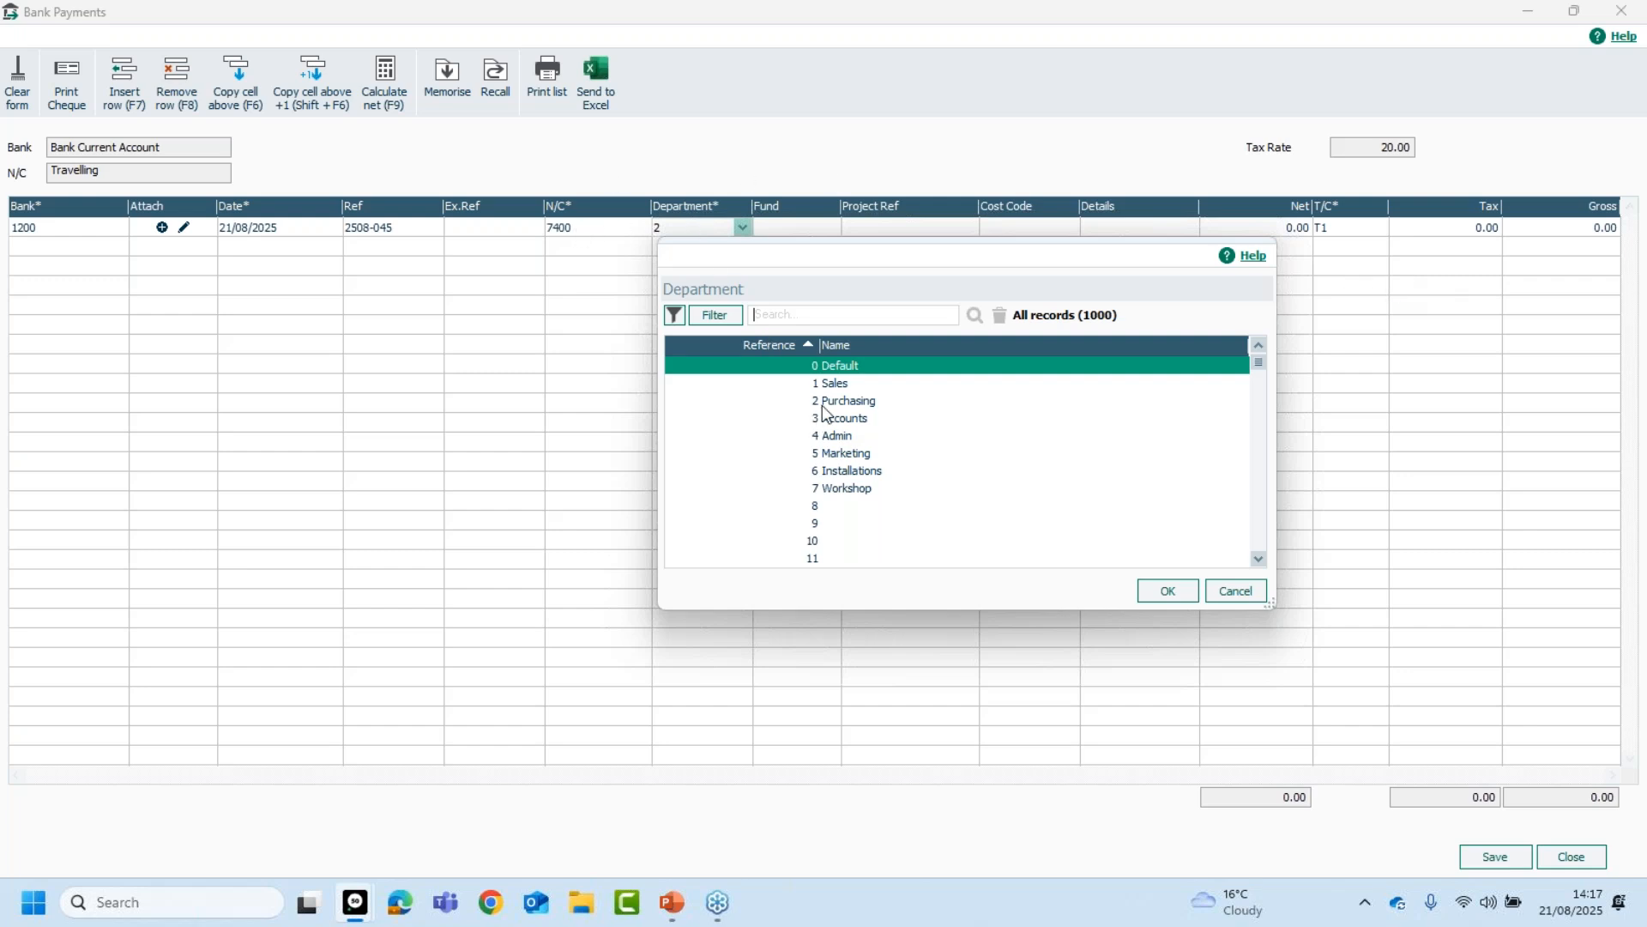
double_click(838, 366)
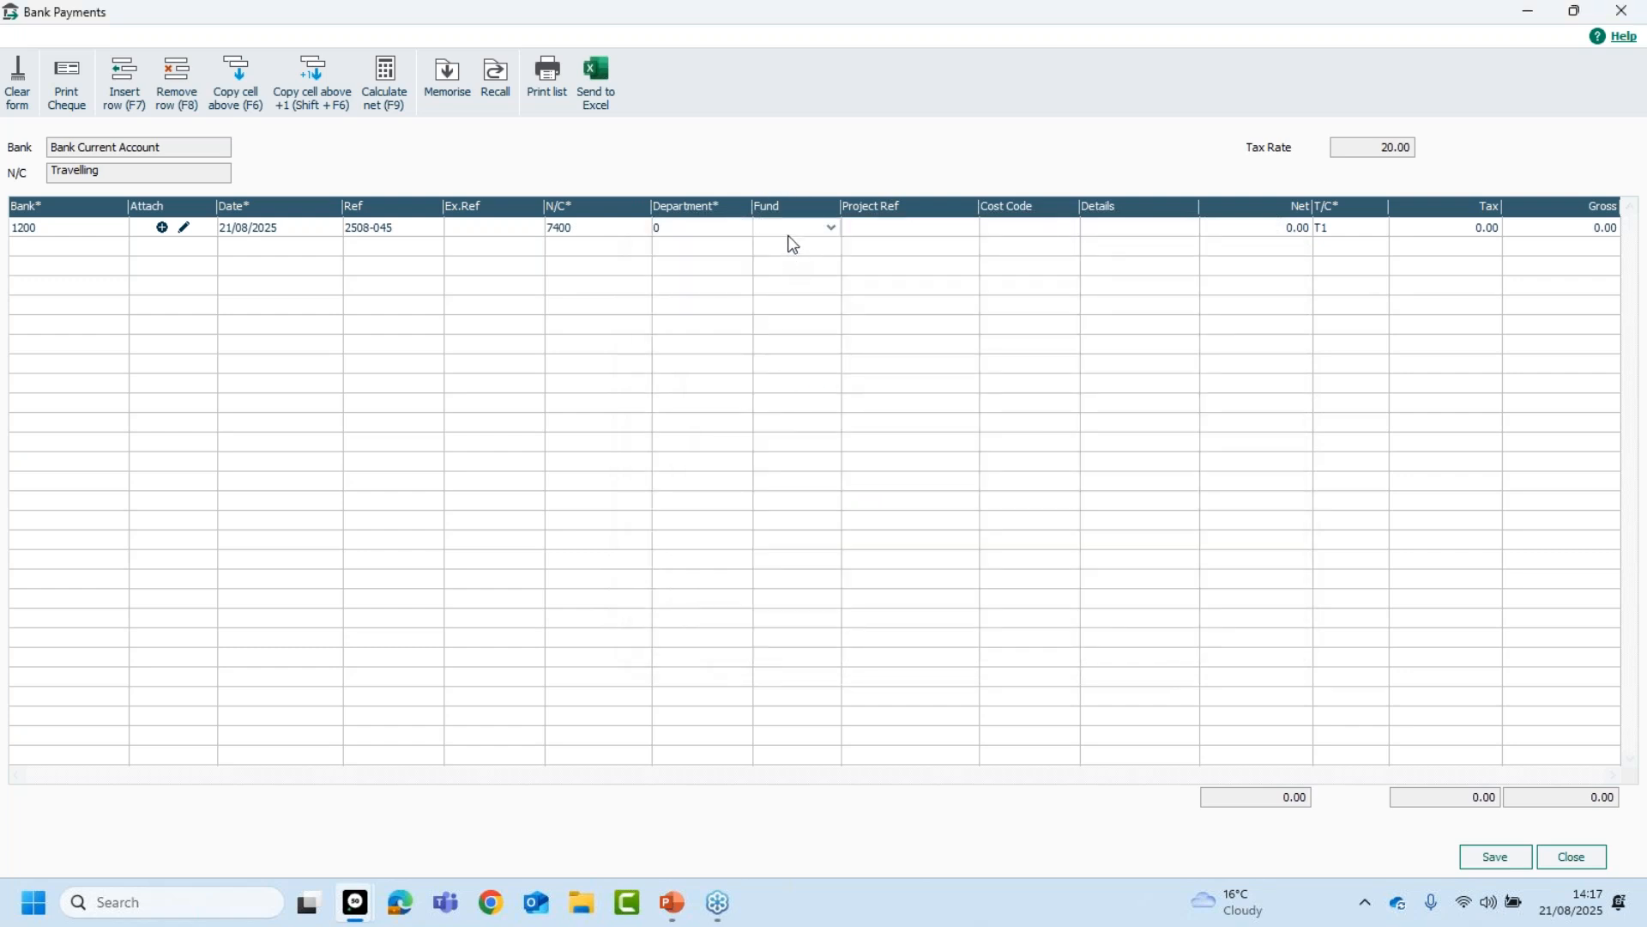
click(831, 227)
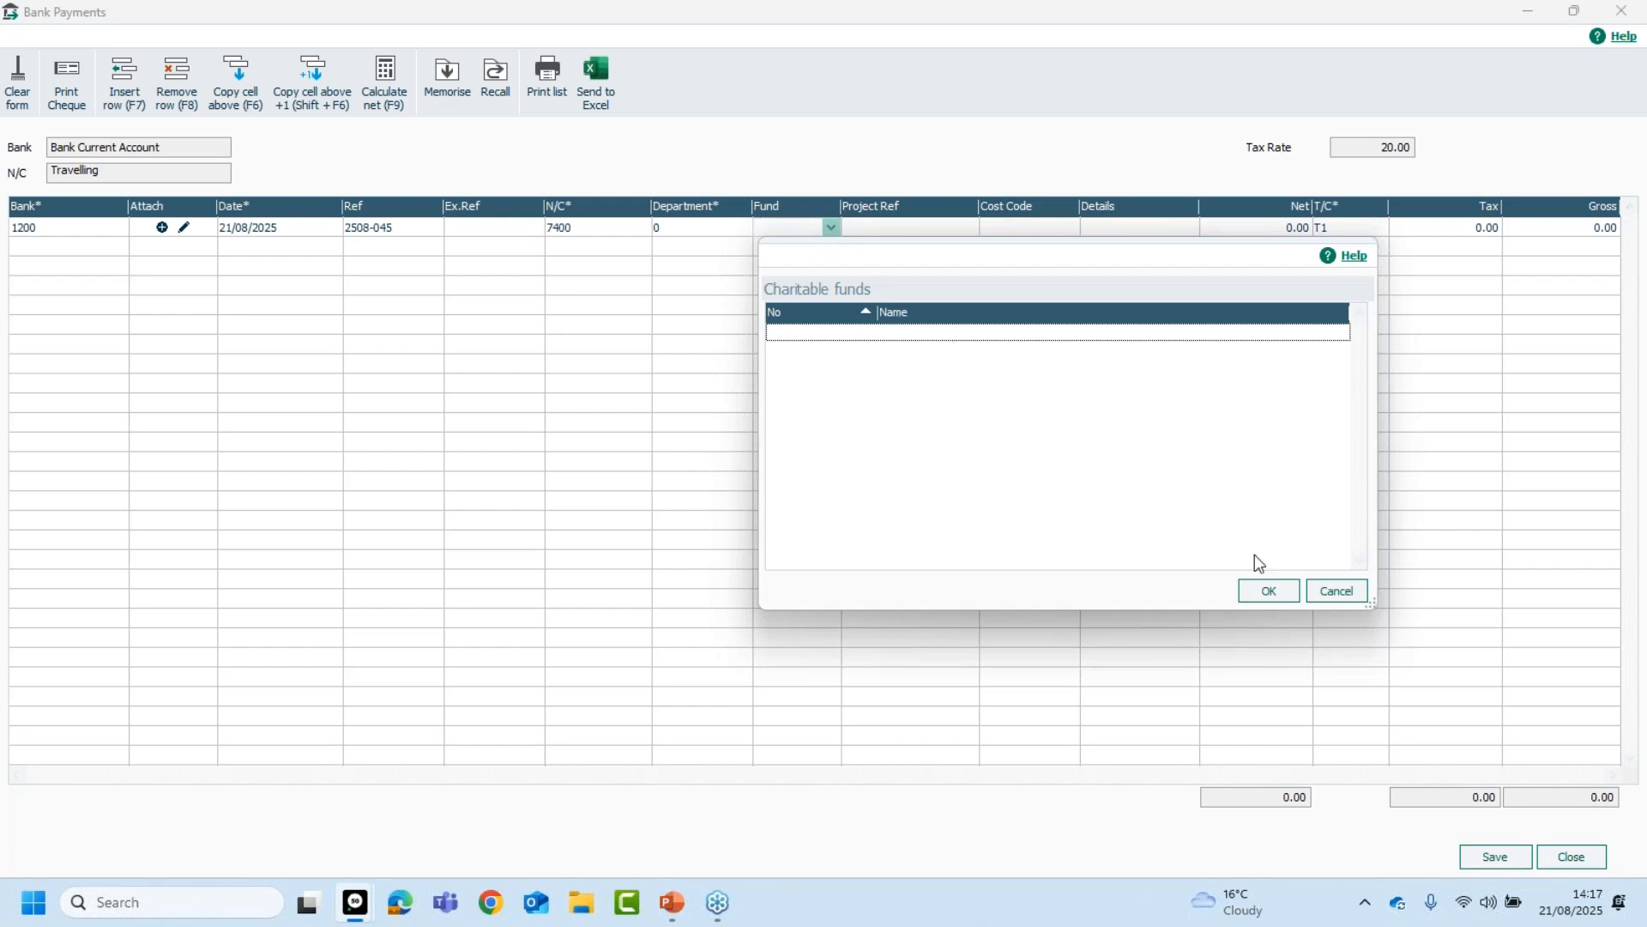
click(1343, 592)
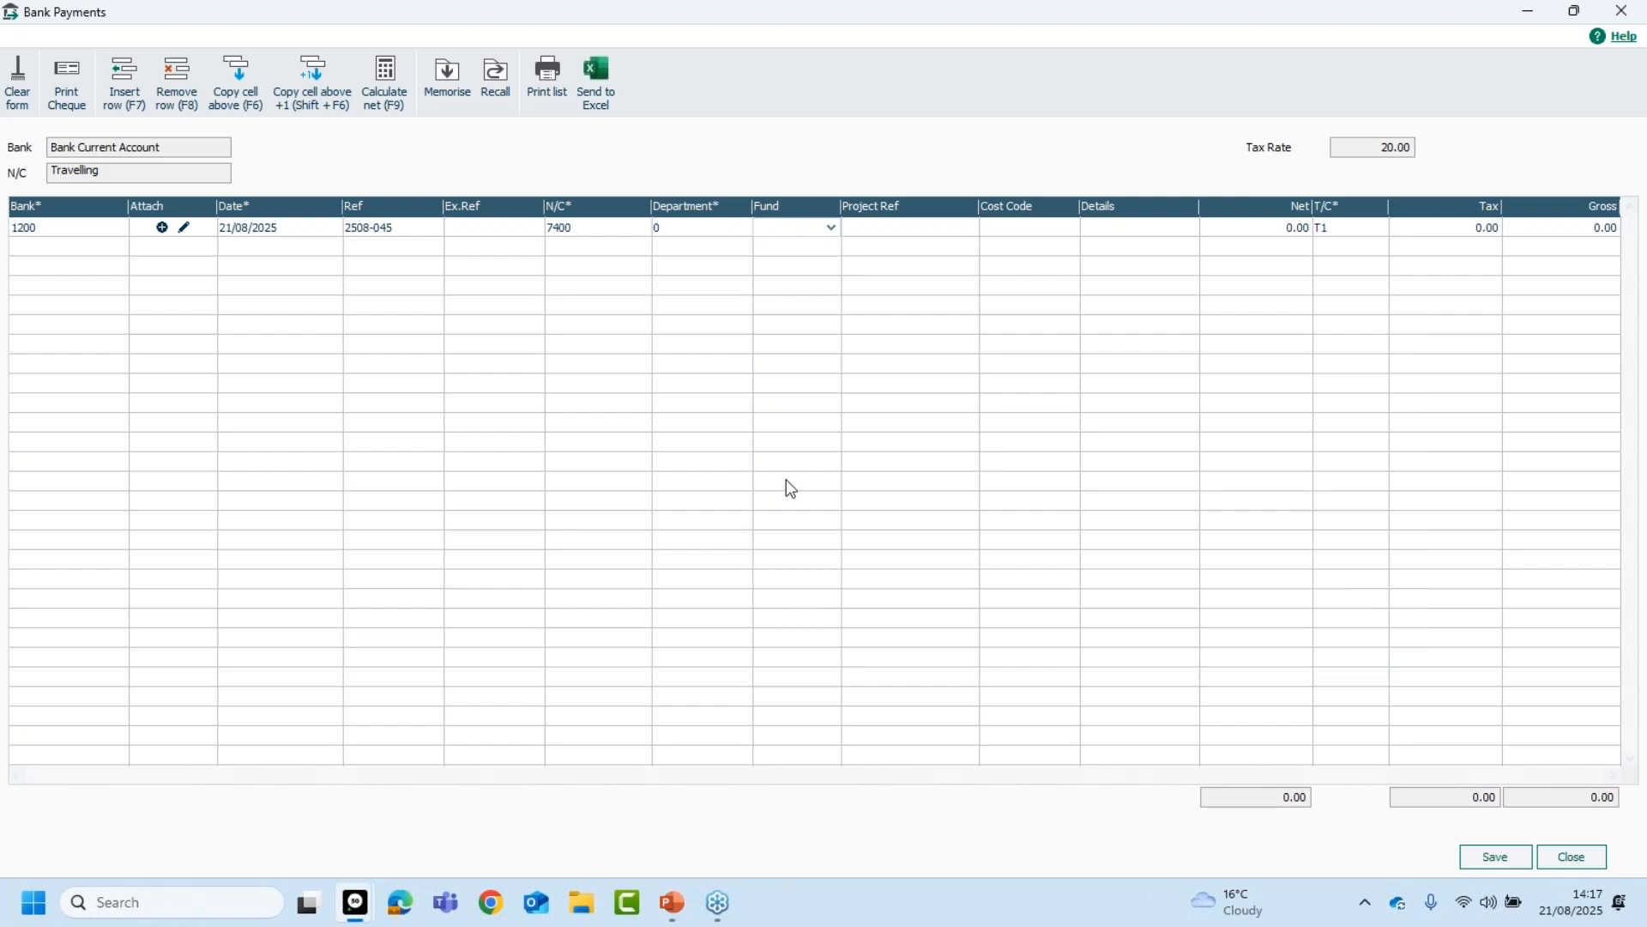
- Assign the payment line to project PROJ001, SDE New Office Installation
click(925, 226)
click(969, 227)
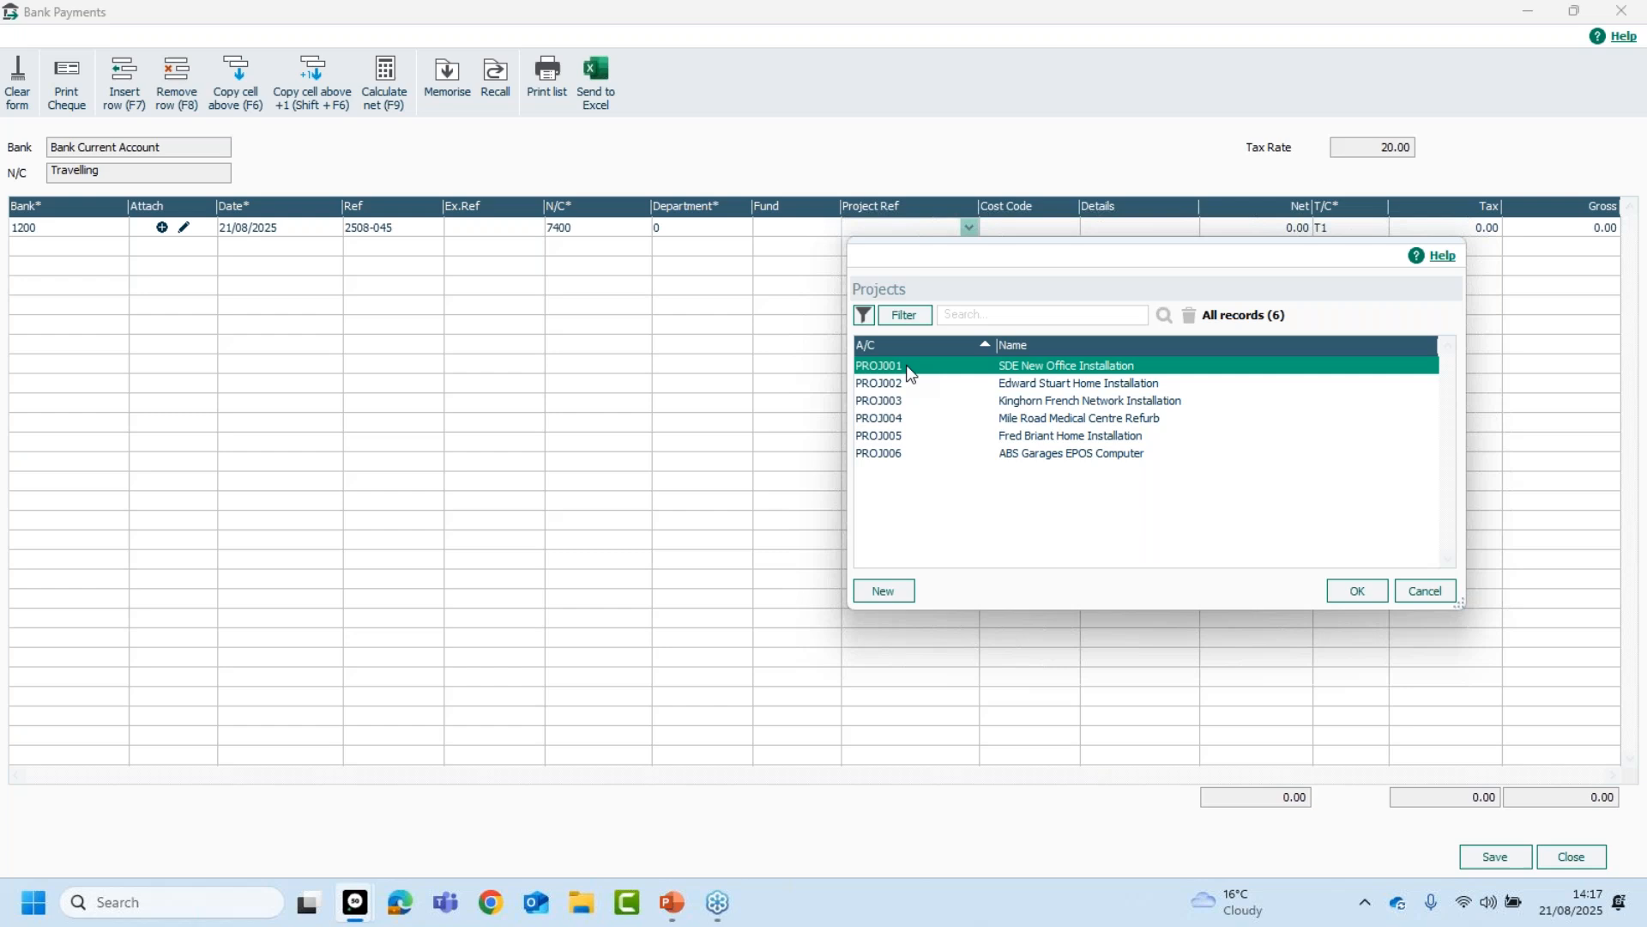
double_click(908, 370)
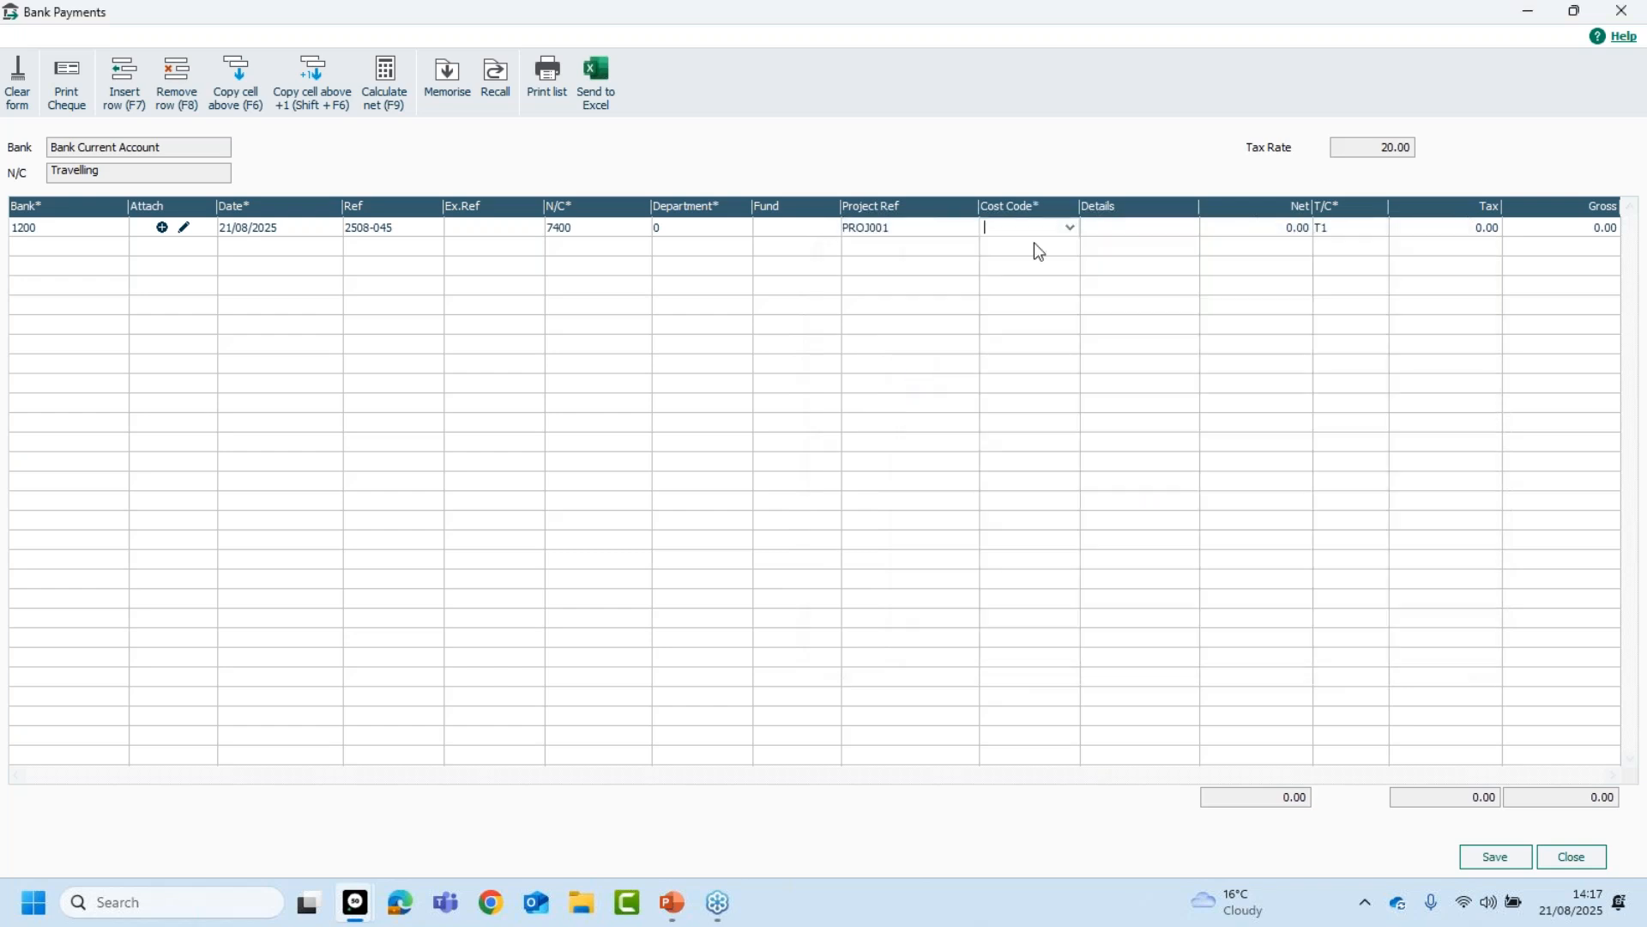
- Set the payment line's cost code to TRAVEL, Travel Costs
click(1070, 228)
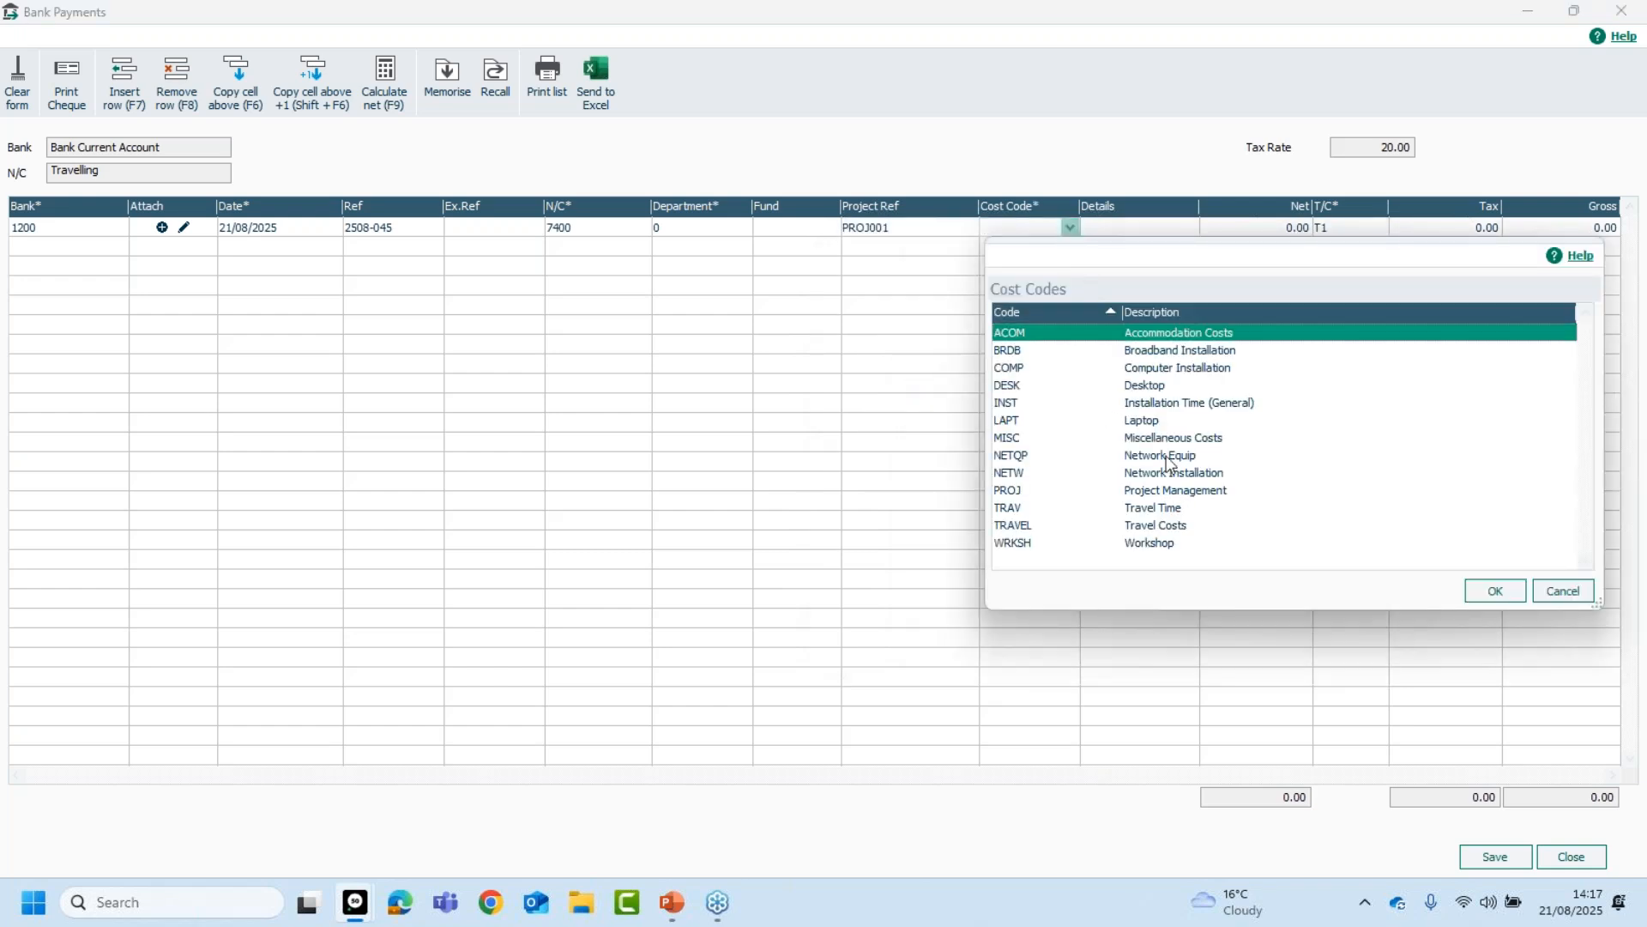
click(1134, 511)
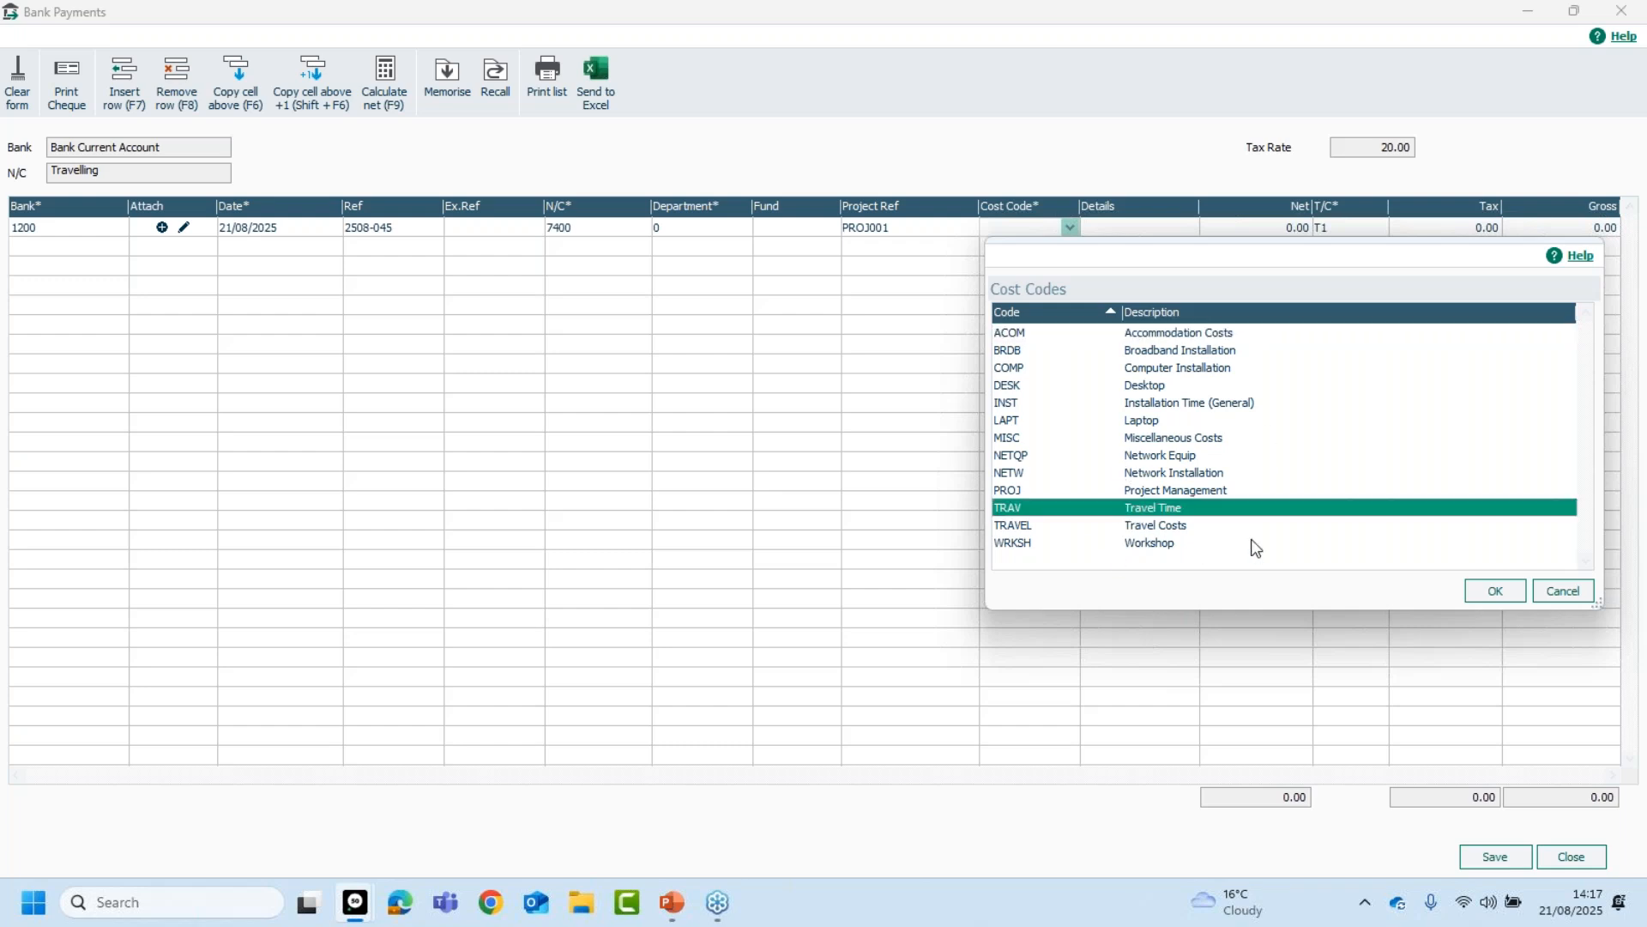
click(1149, 526)
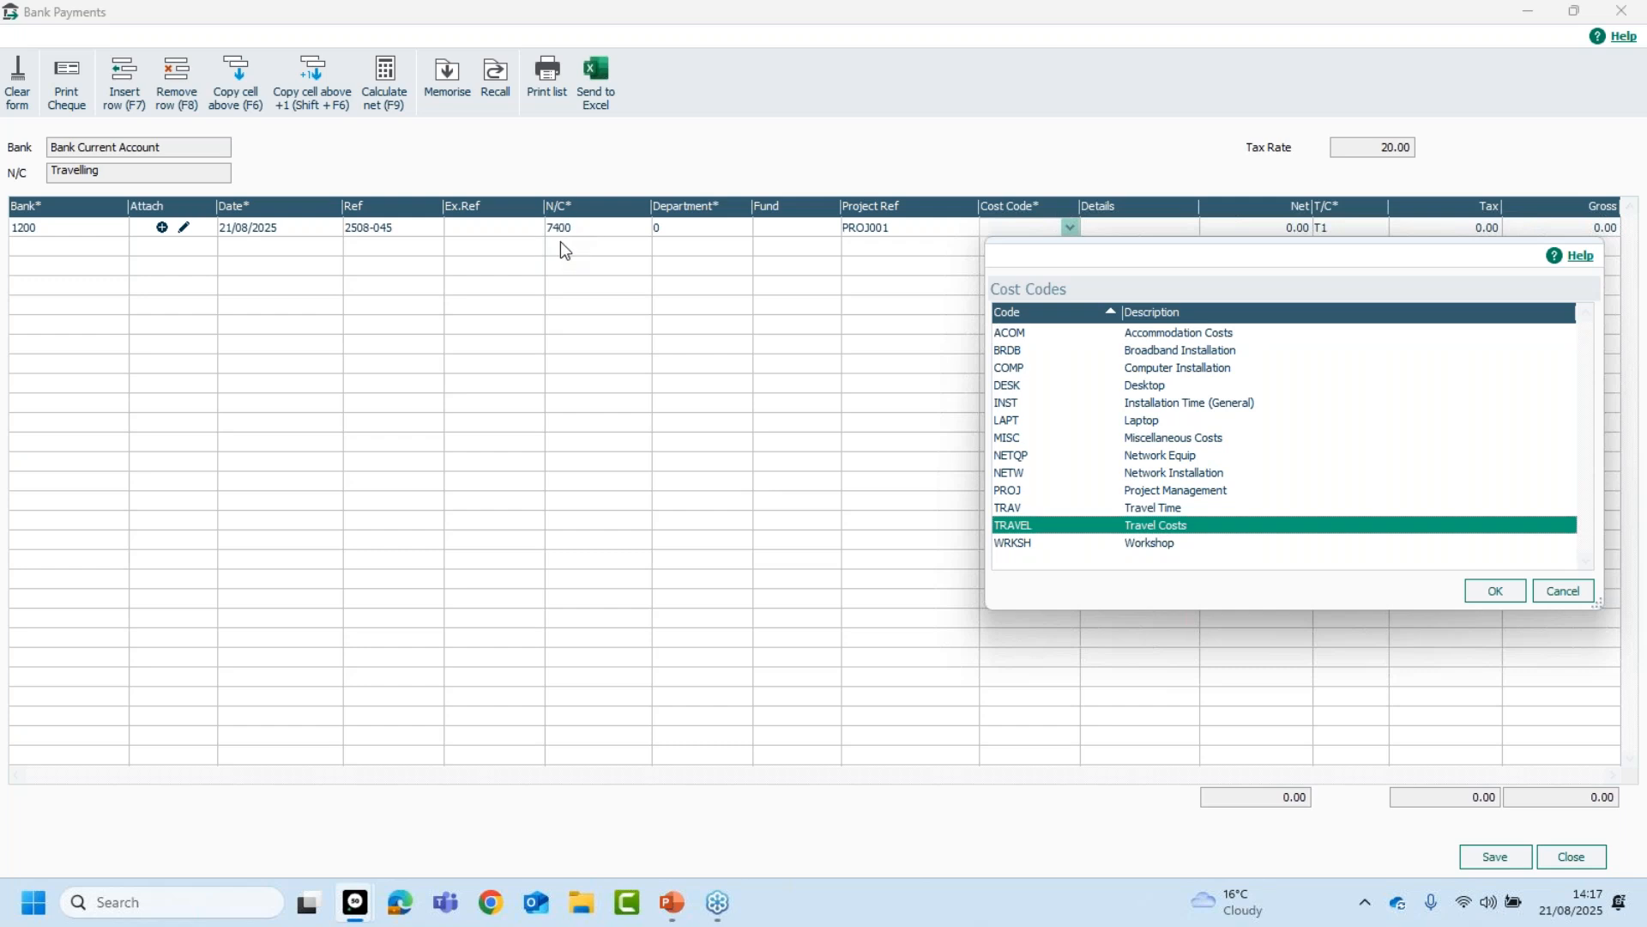
click(1496, 588)
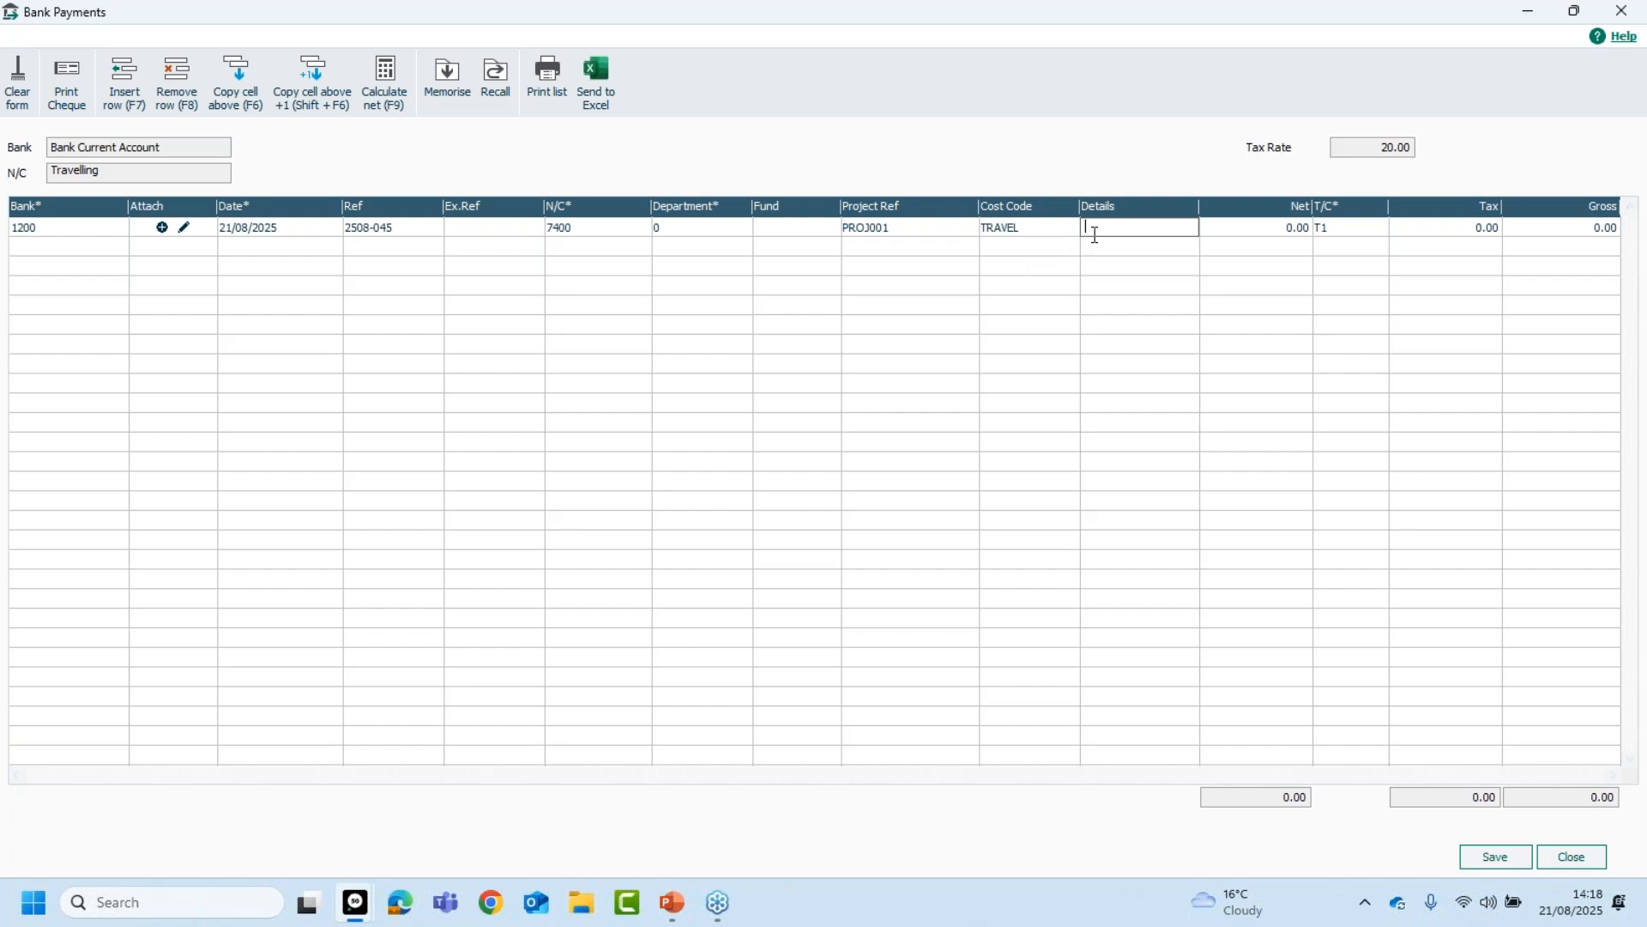
- Enter Travel as the payment line's details with a net amount of 100, and review the available tax codes, keeping T1
text(Travel)
key(Tab)
text(100)
key(Tab)
click(1378, 229)
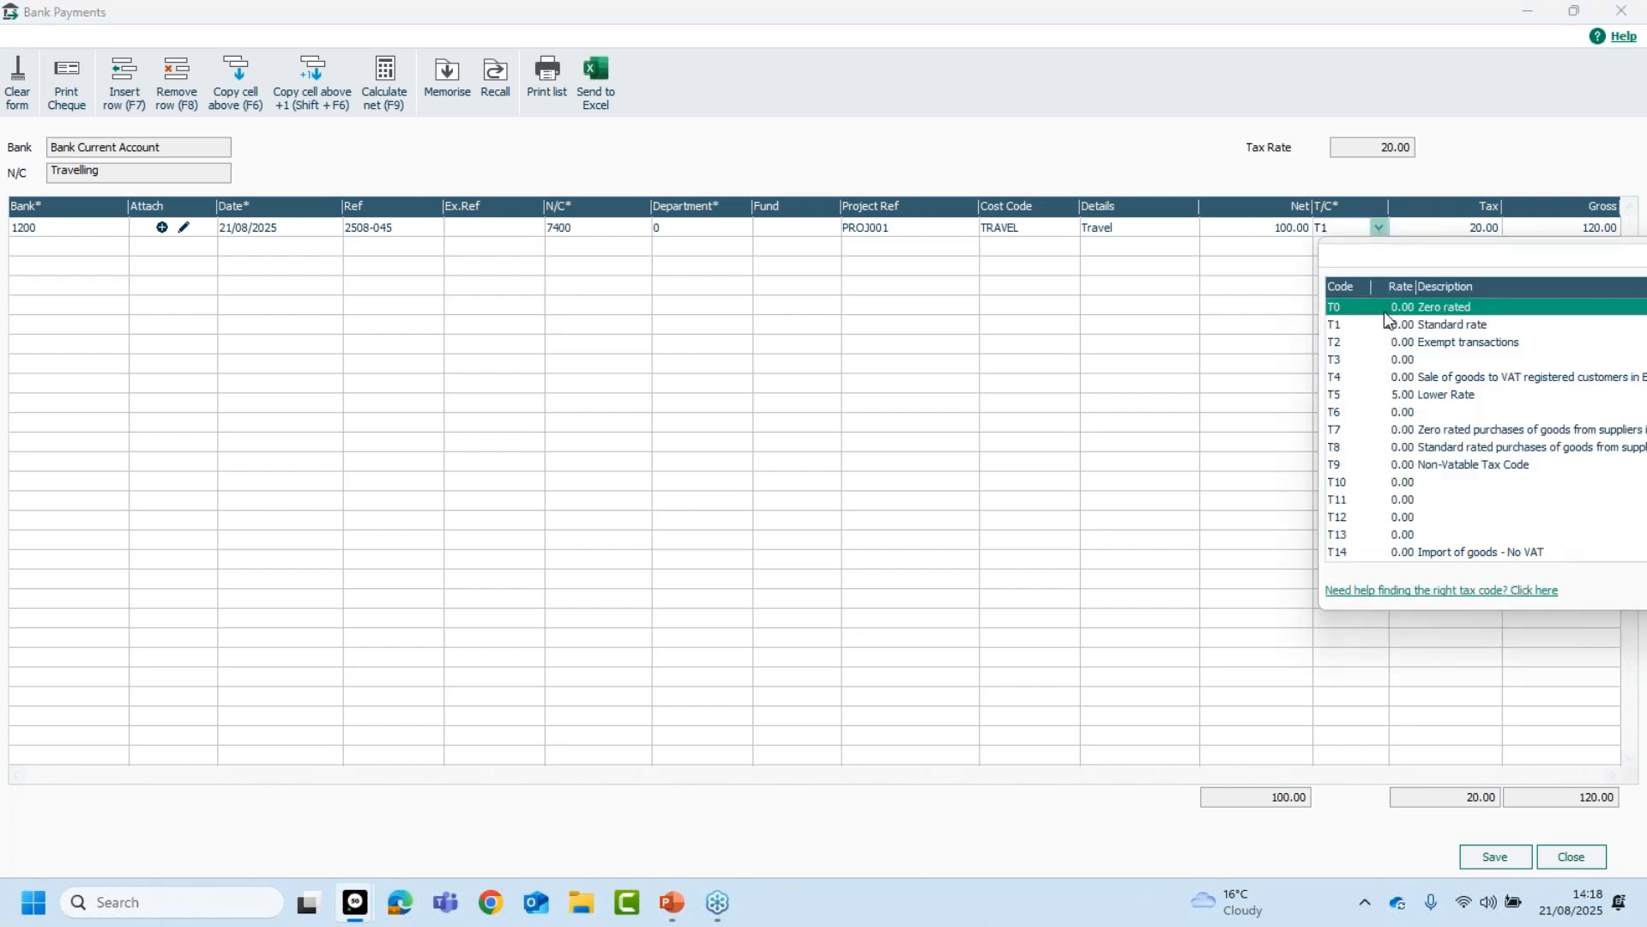
click(1347, 230)
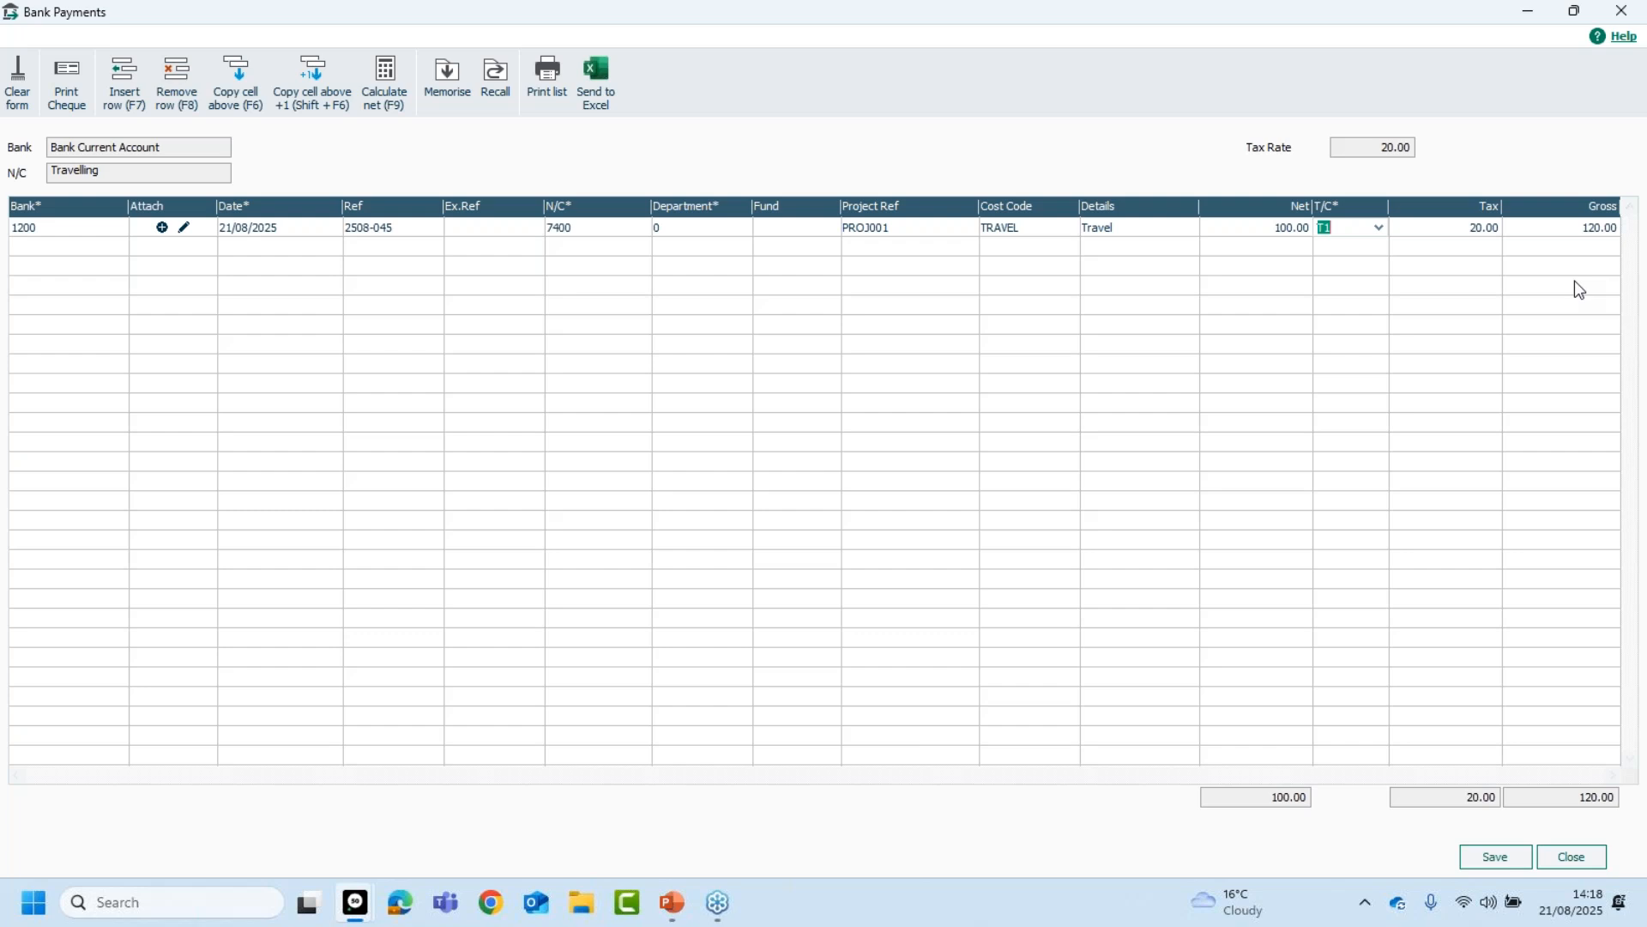
- Calculate the payment line's net from a gross amount of 73.67, and save and close the bank payment
click(1269, 230)
text(120)
double_click(1214, 227)
text(73.67)
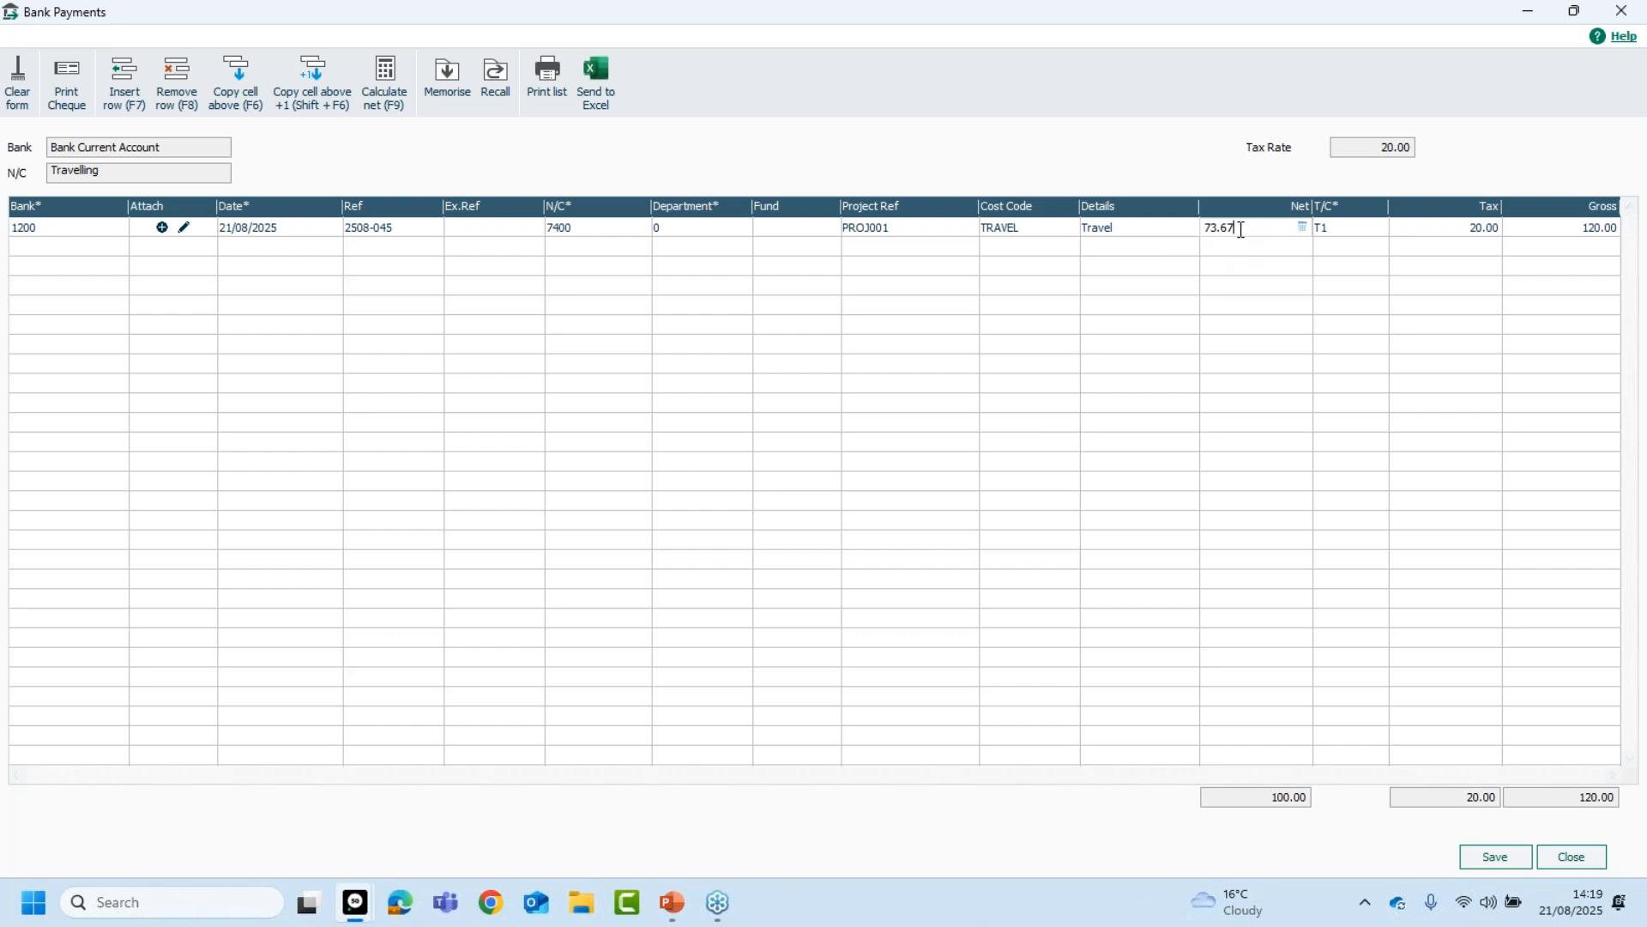
click(388, 75)
click(1492, 852)
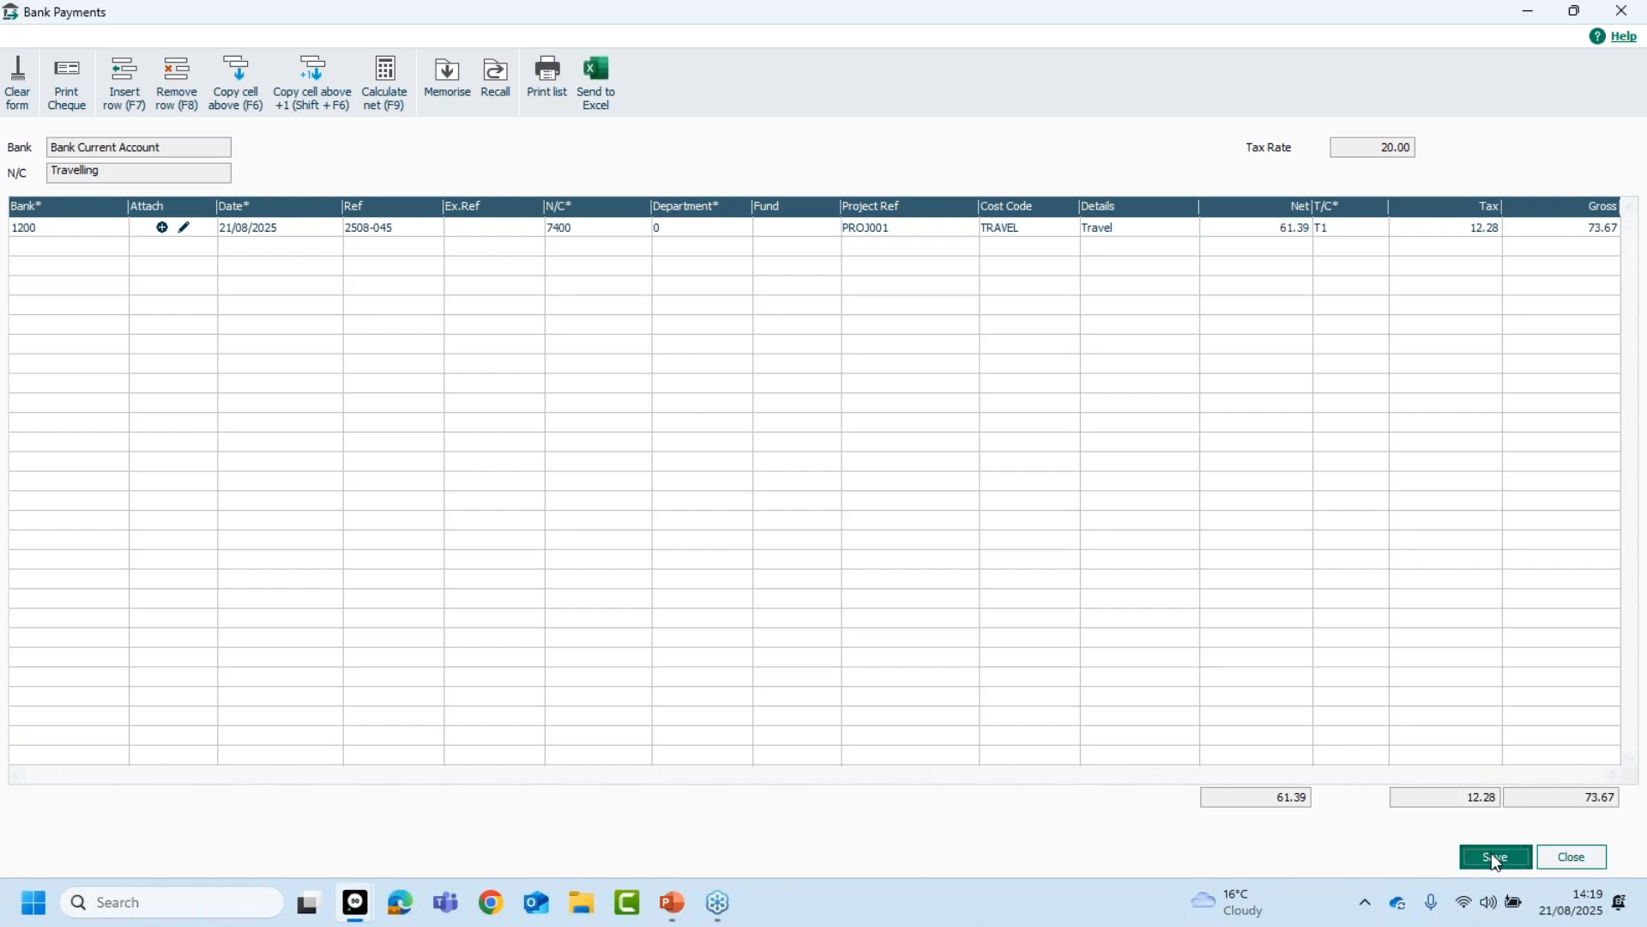
click(1563, 858)
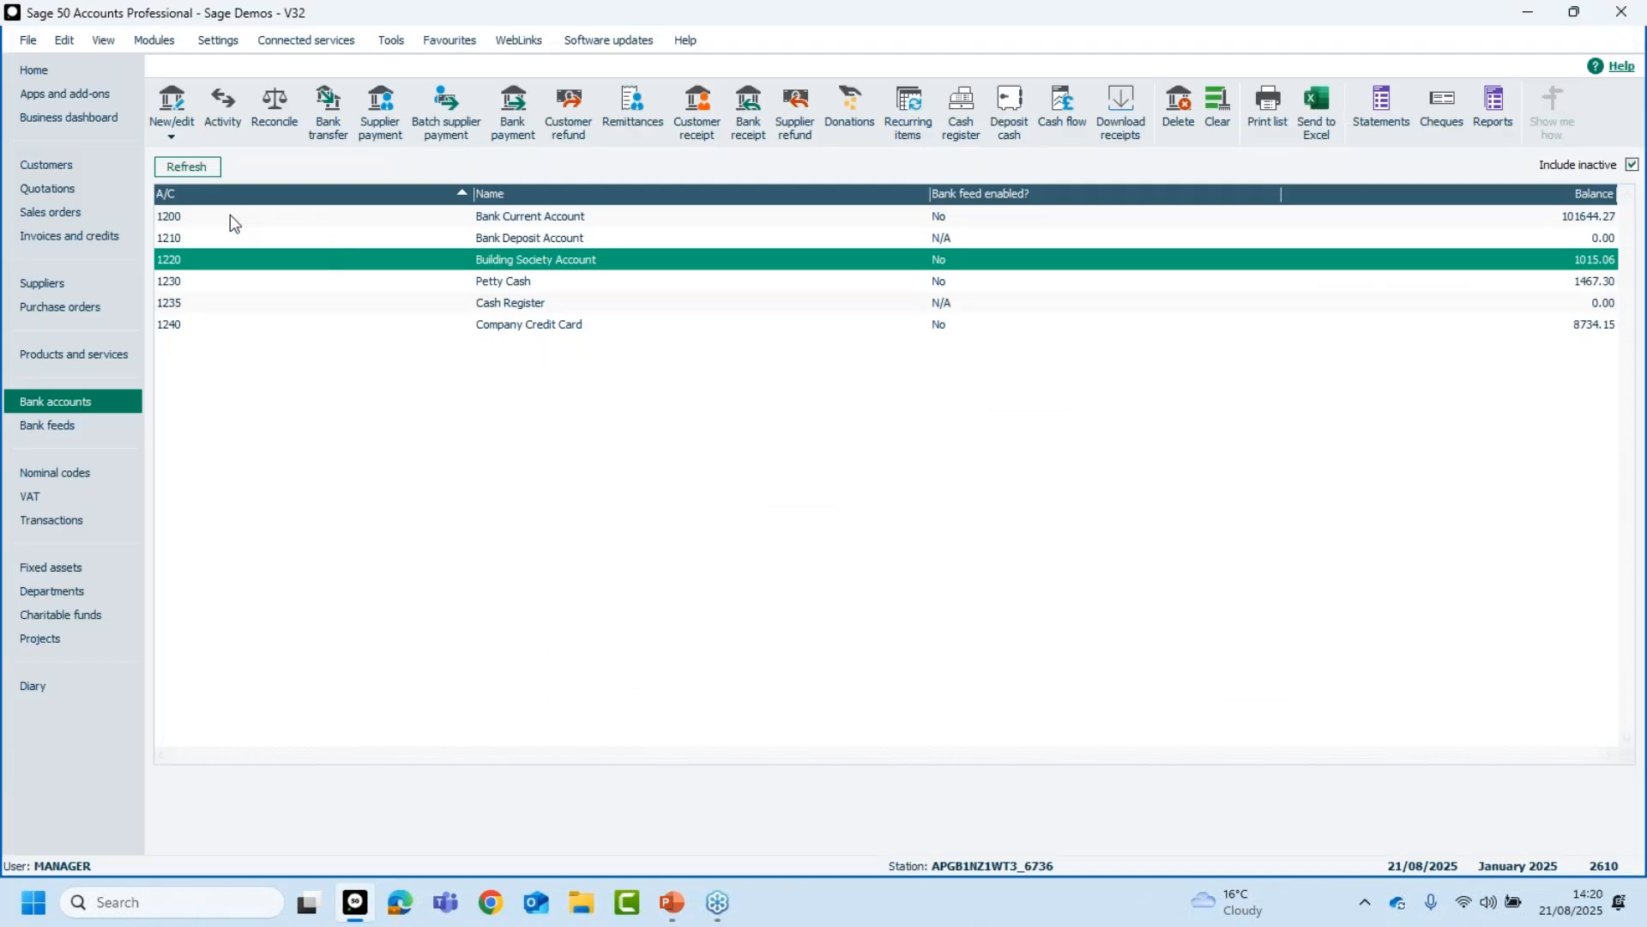
- Open the Travel bank payment from the transactions list and inspect its header and item line details without changing anything
click(49, 521)
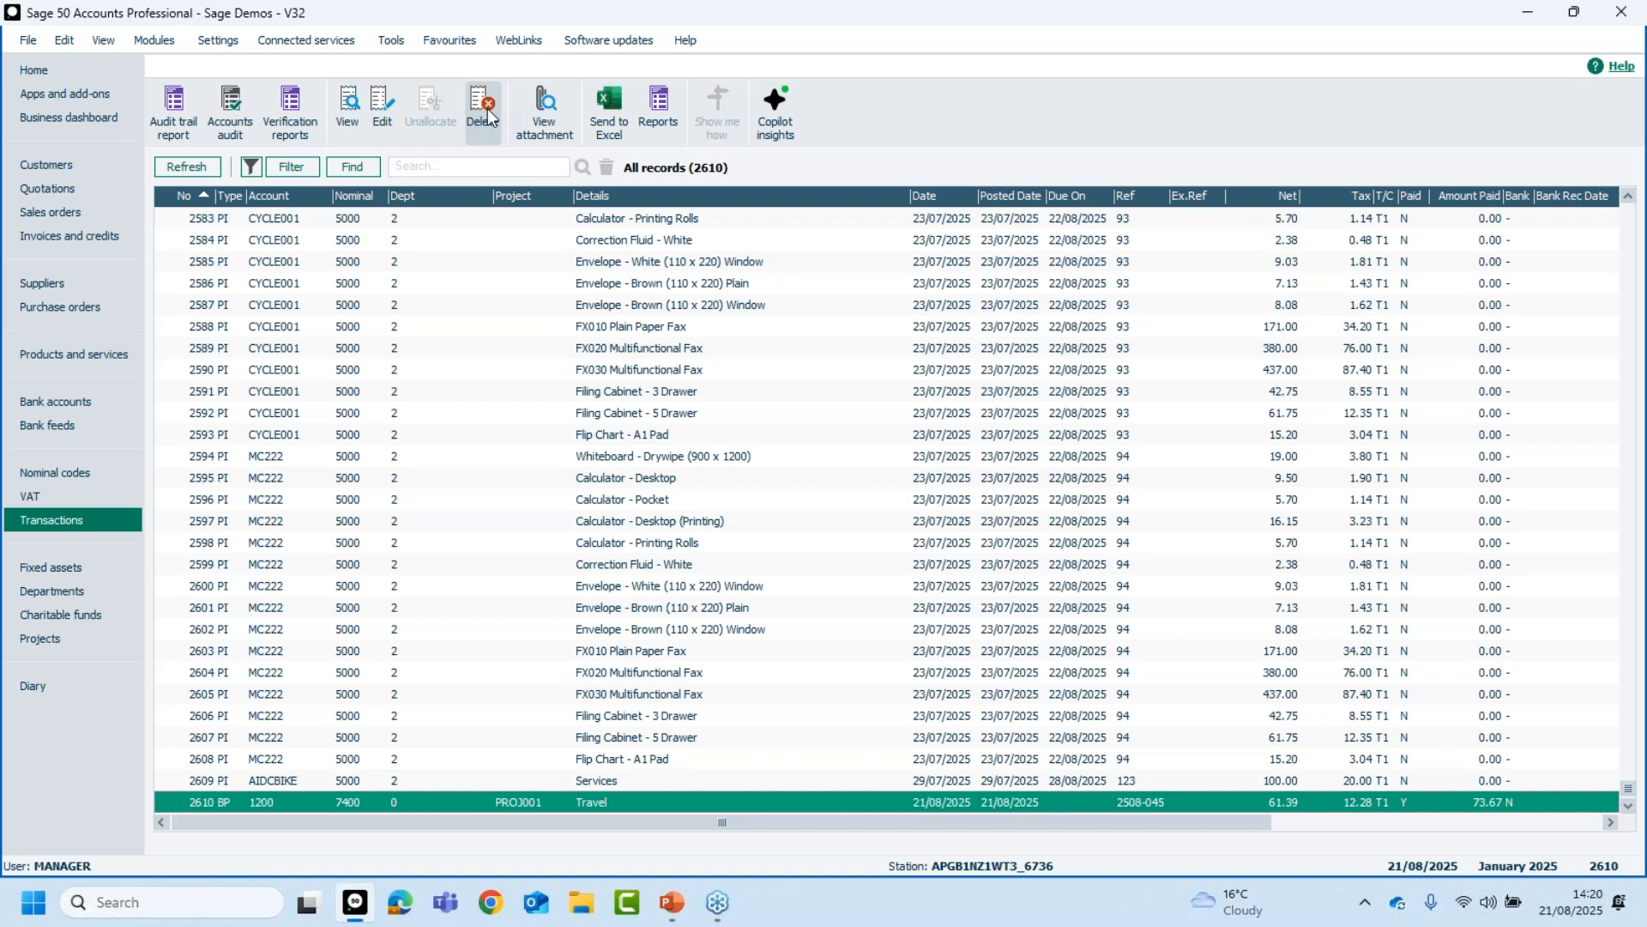
click(380, 103)
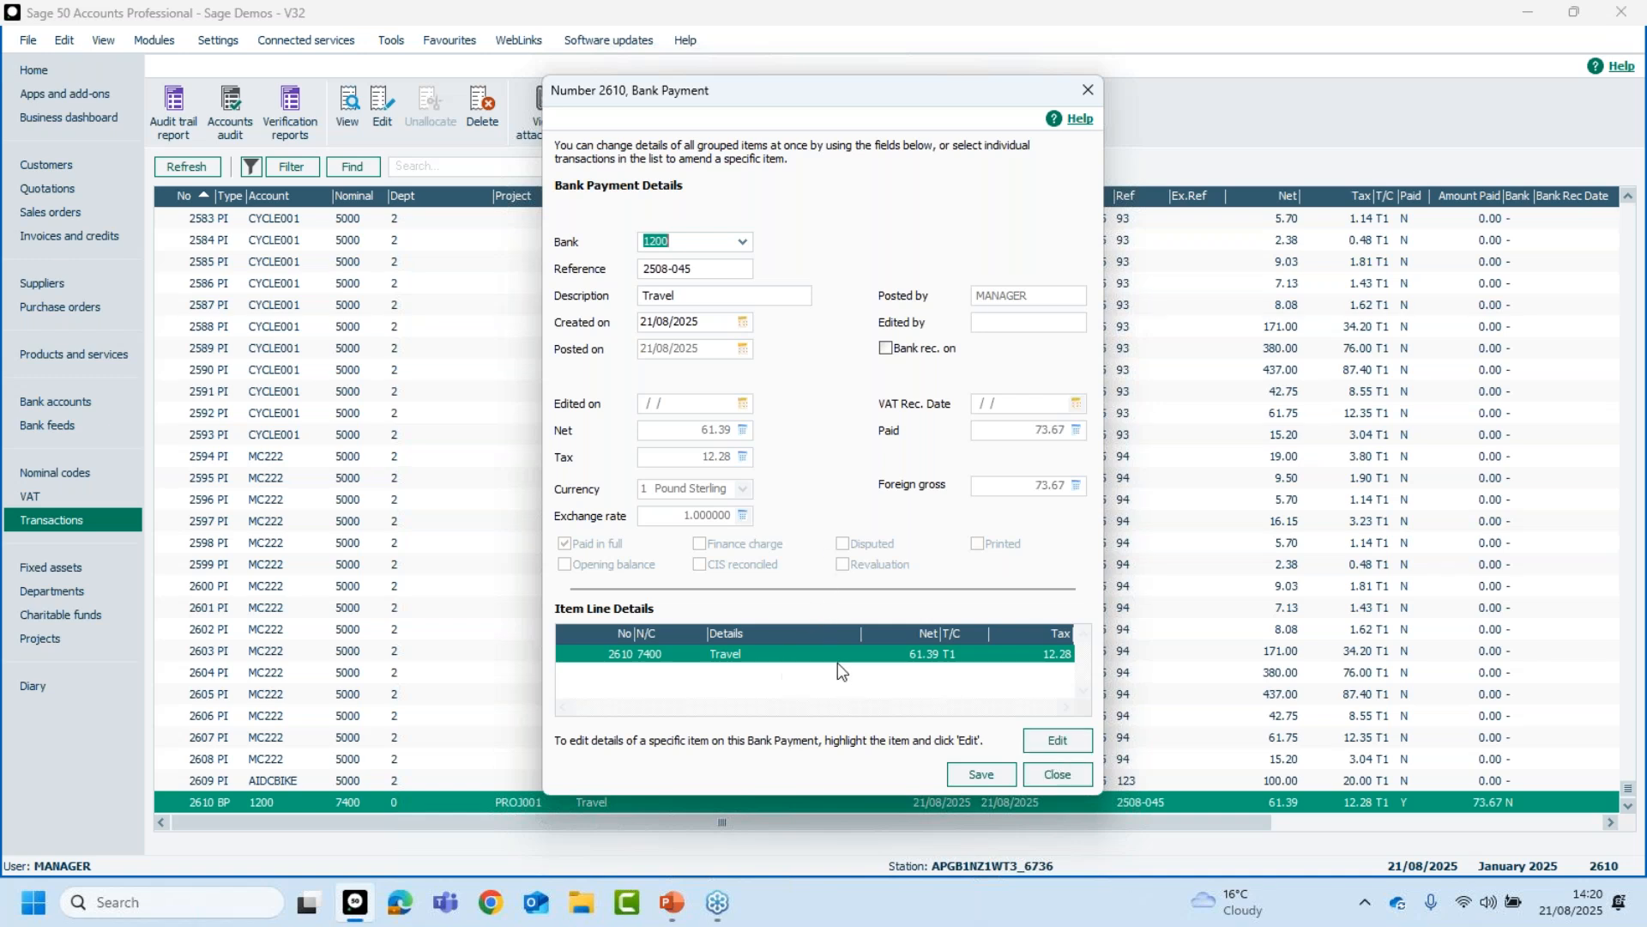
click(1059, 742)
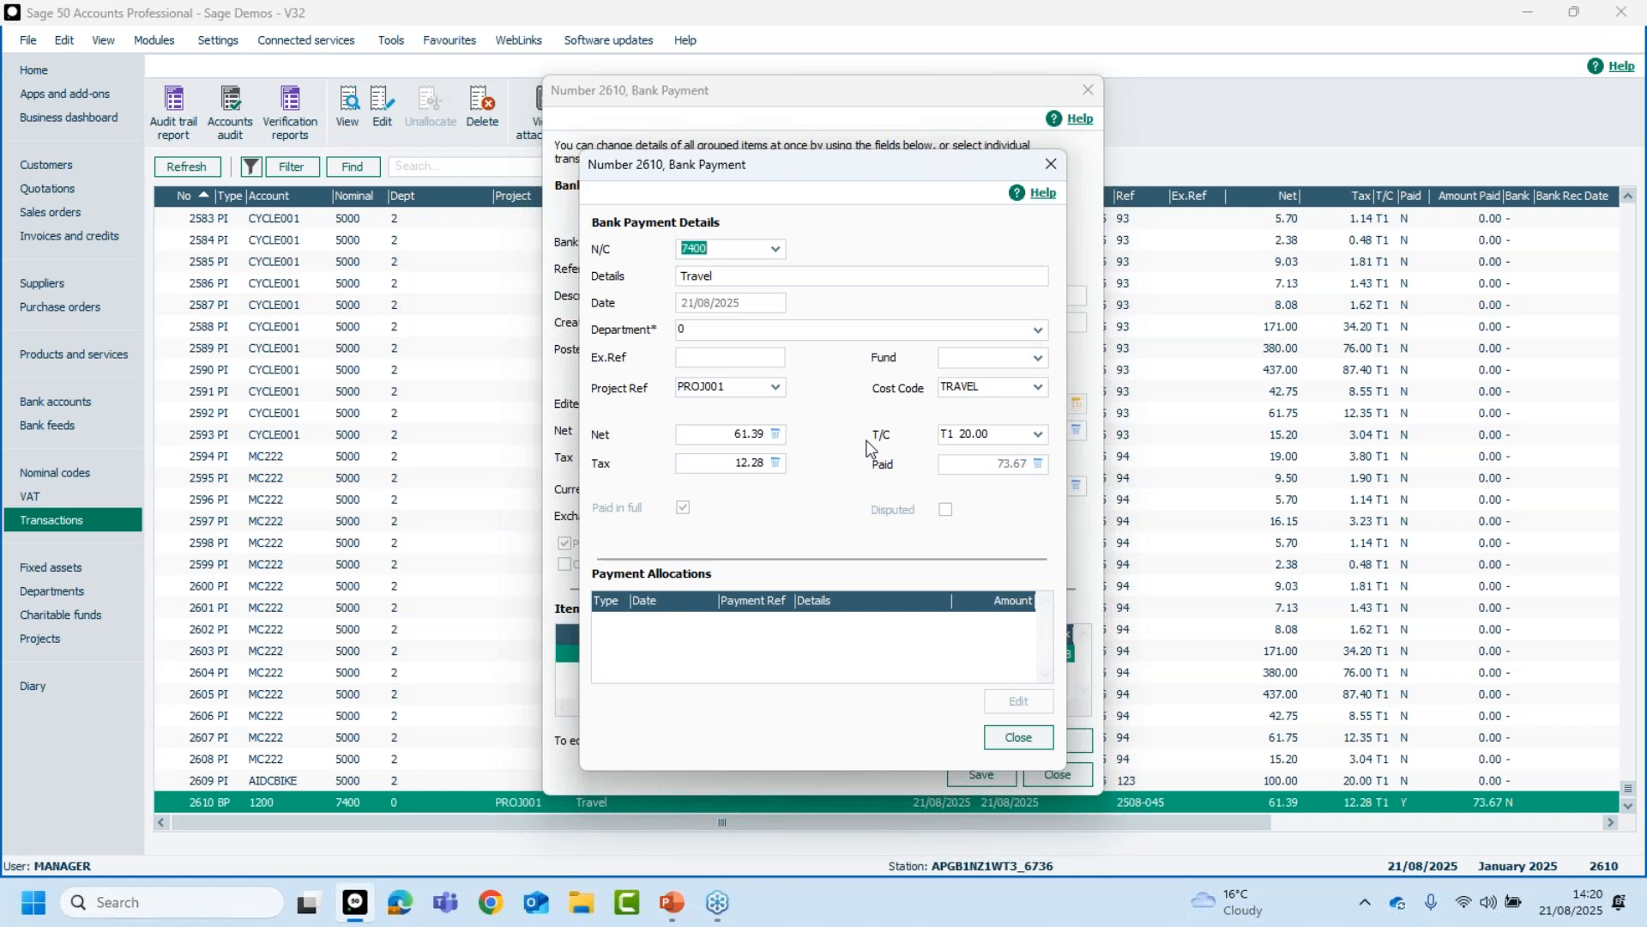
click(1023, 737)
click(1055, 777)
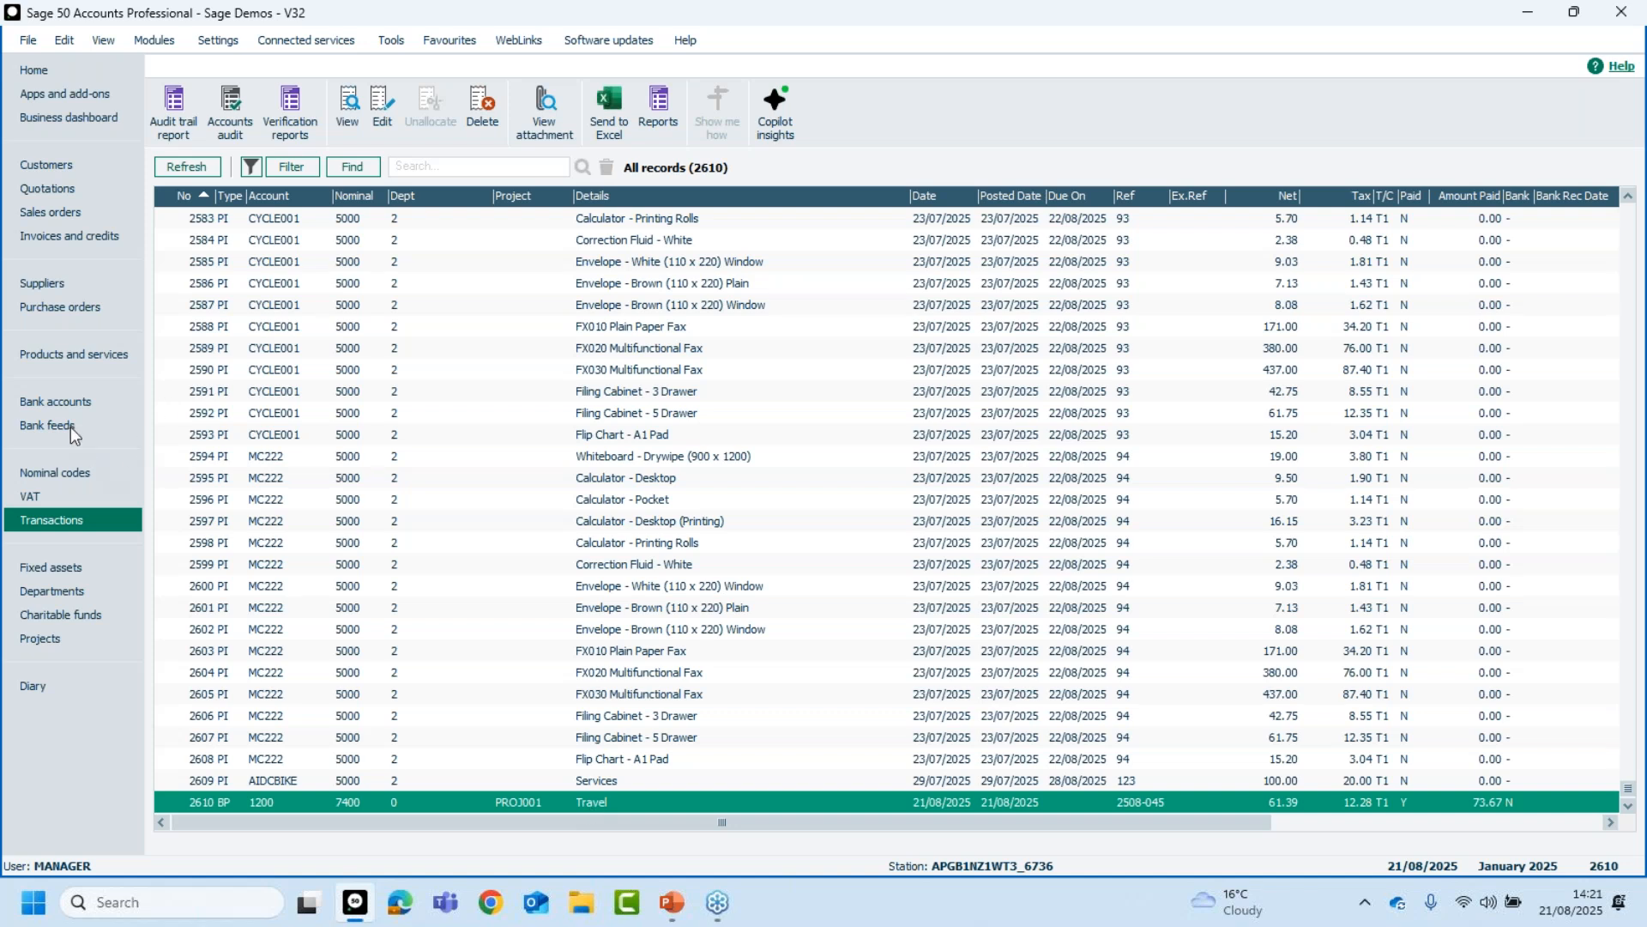
- Start a new bank payment from the Bank Current Account with reference 123
click(58, 398)
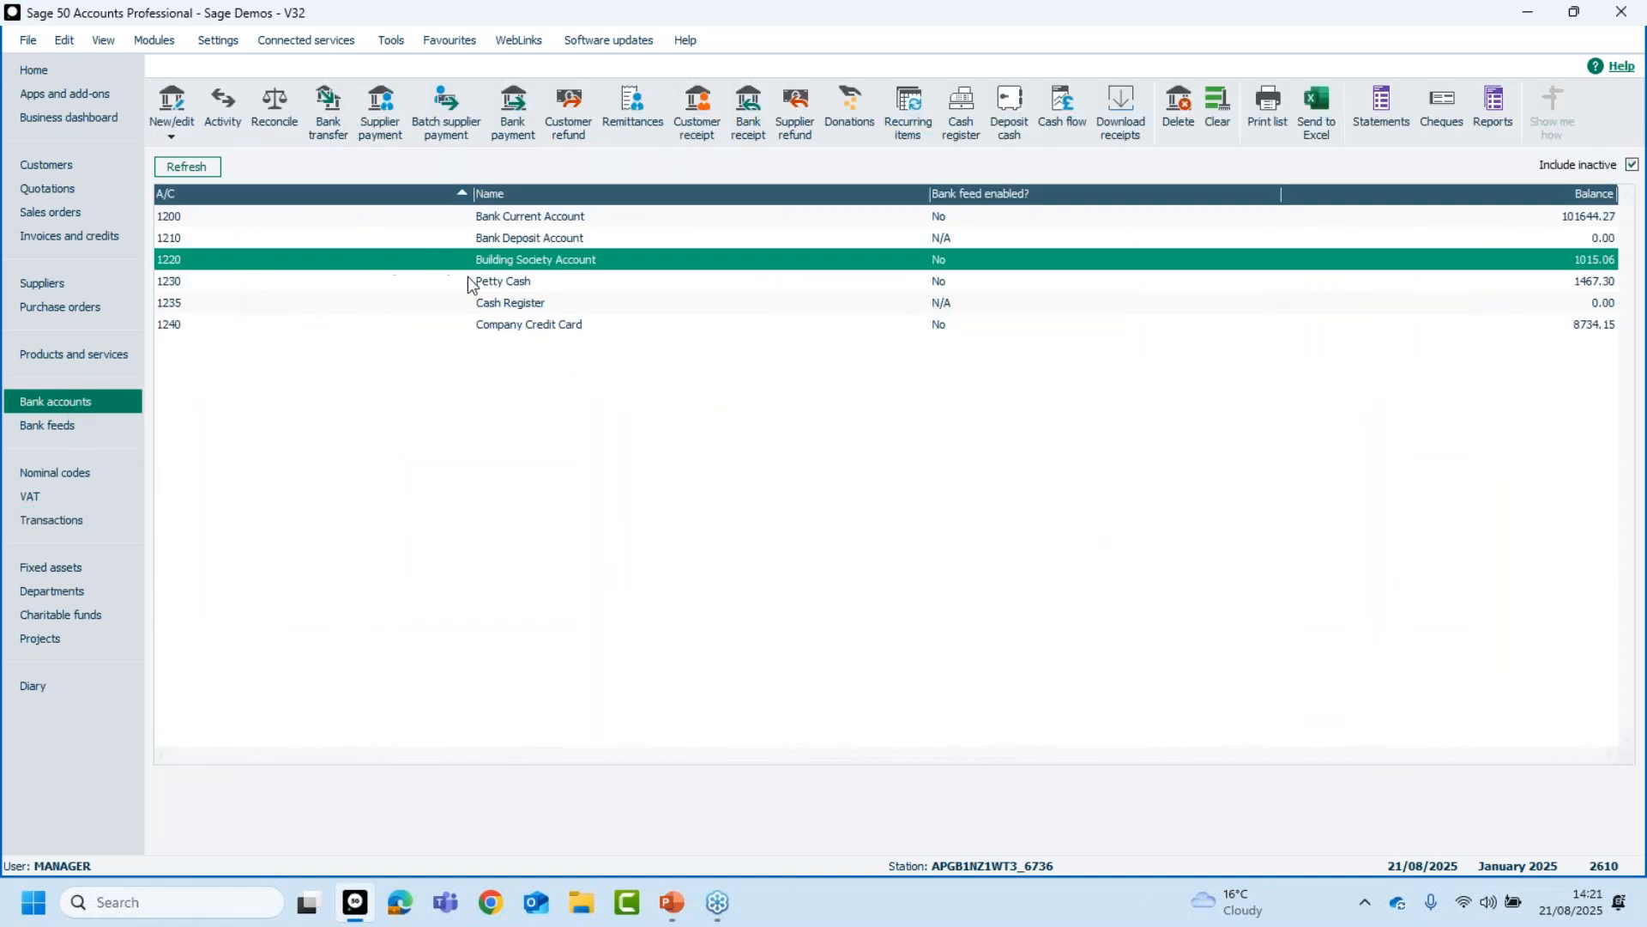
click(507, 260)
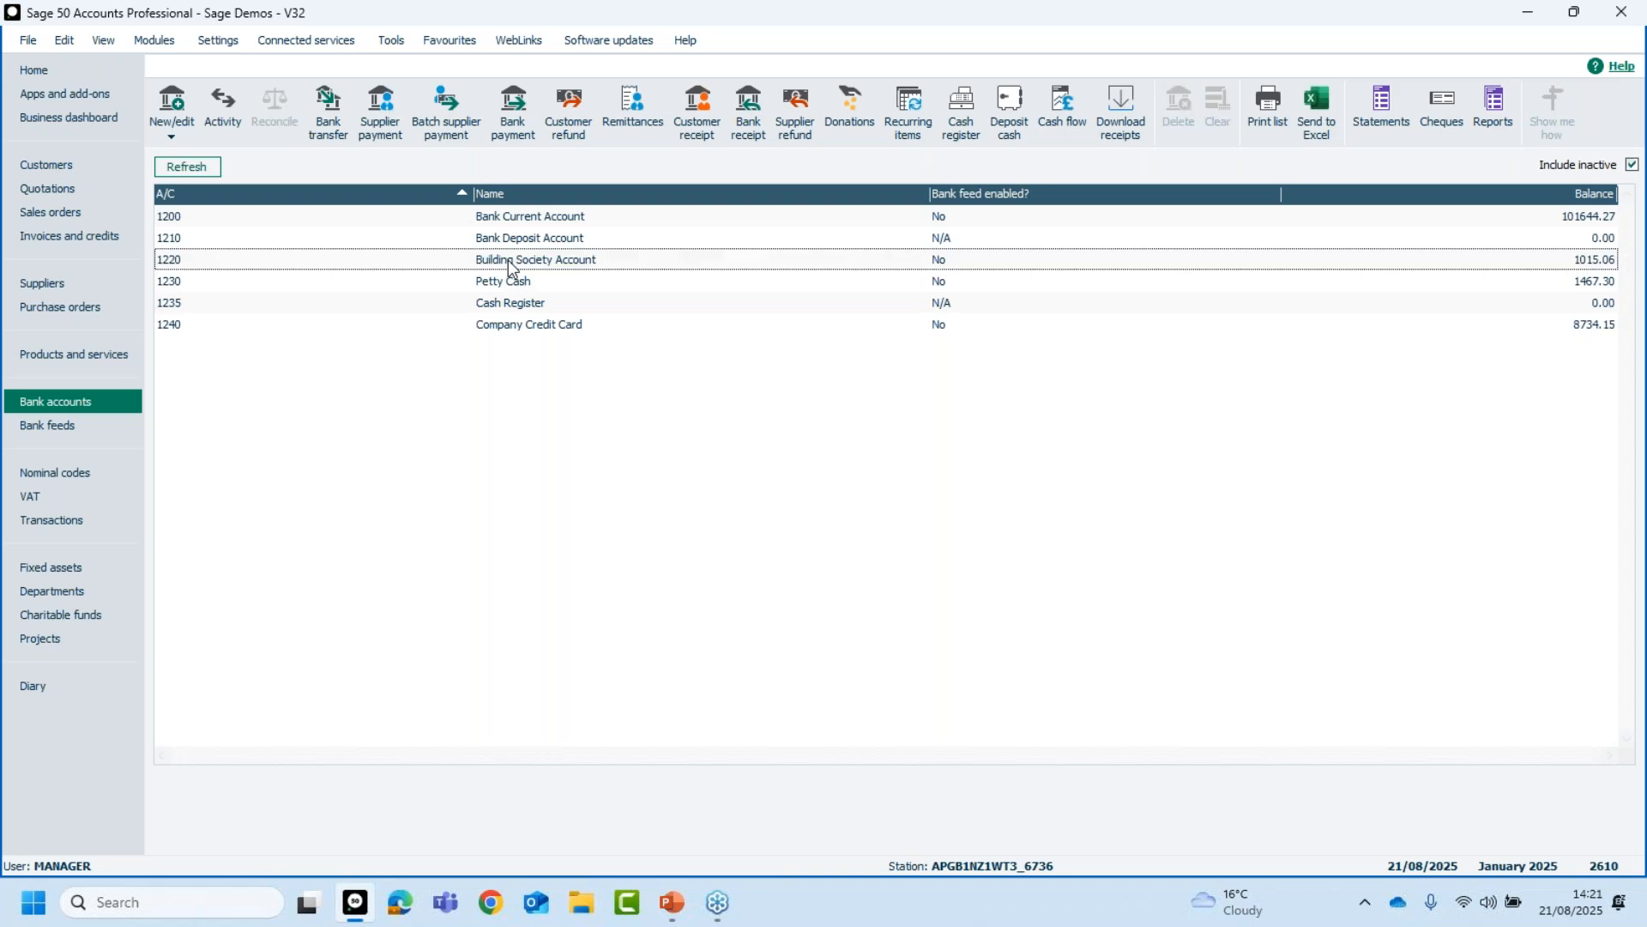
click(505, 222)
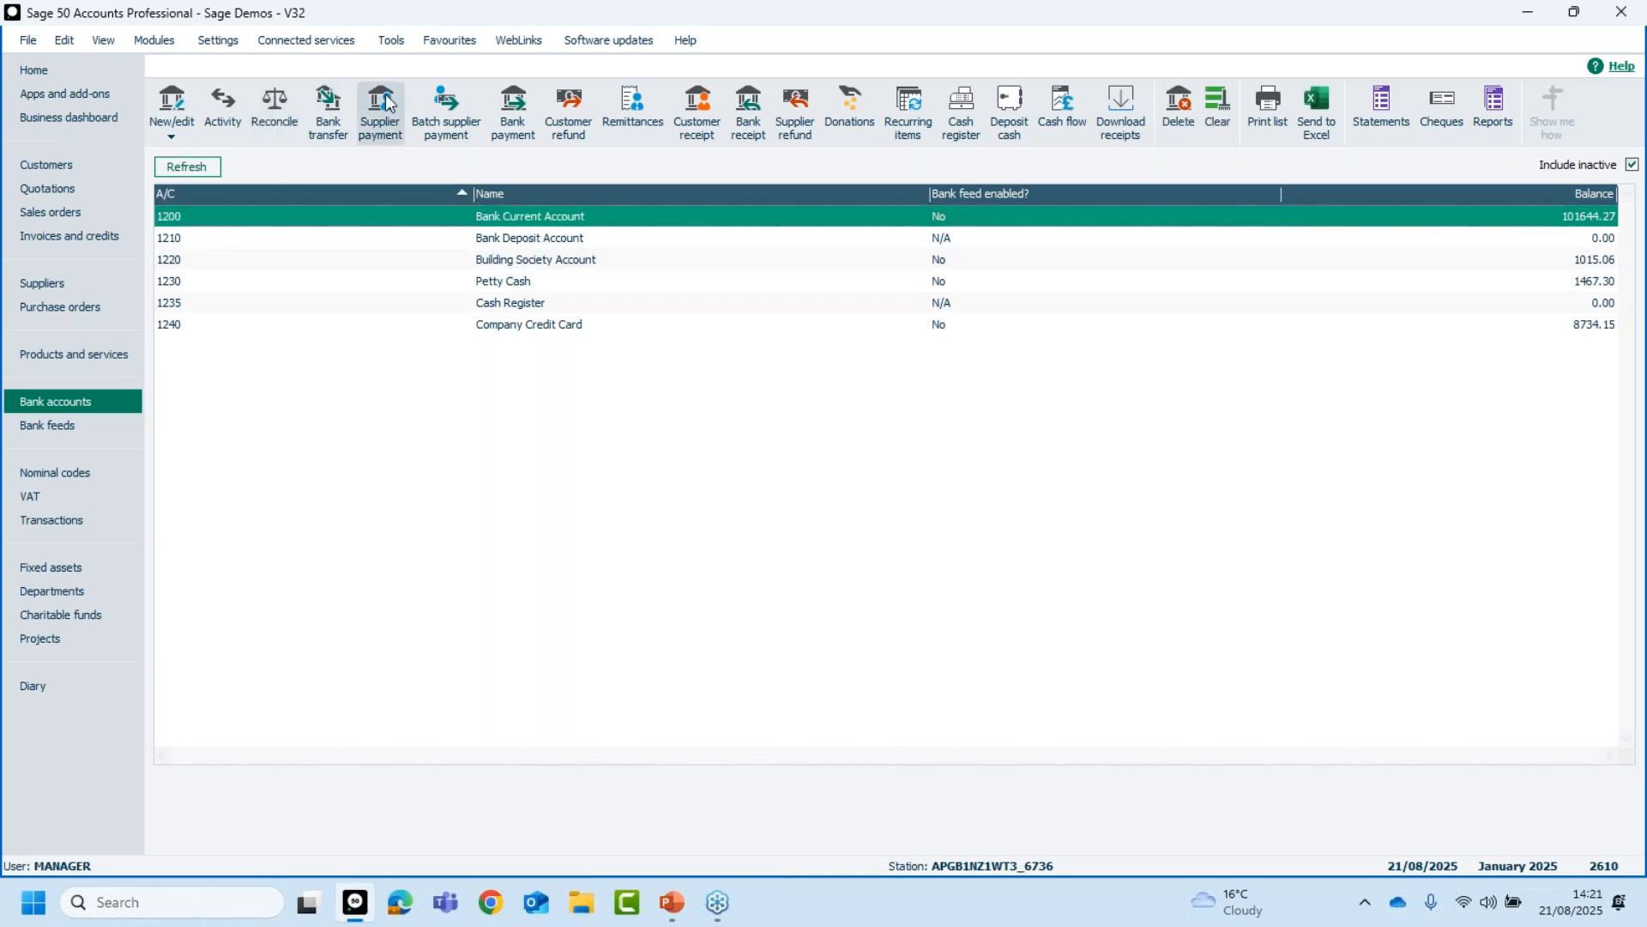
click(513, 103)
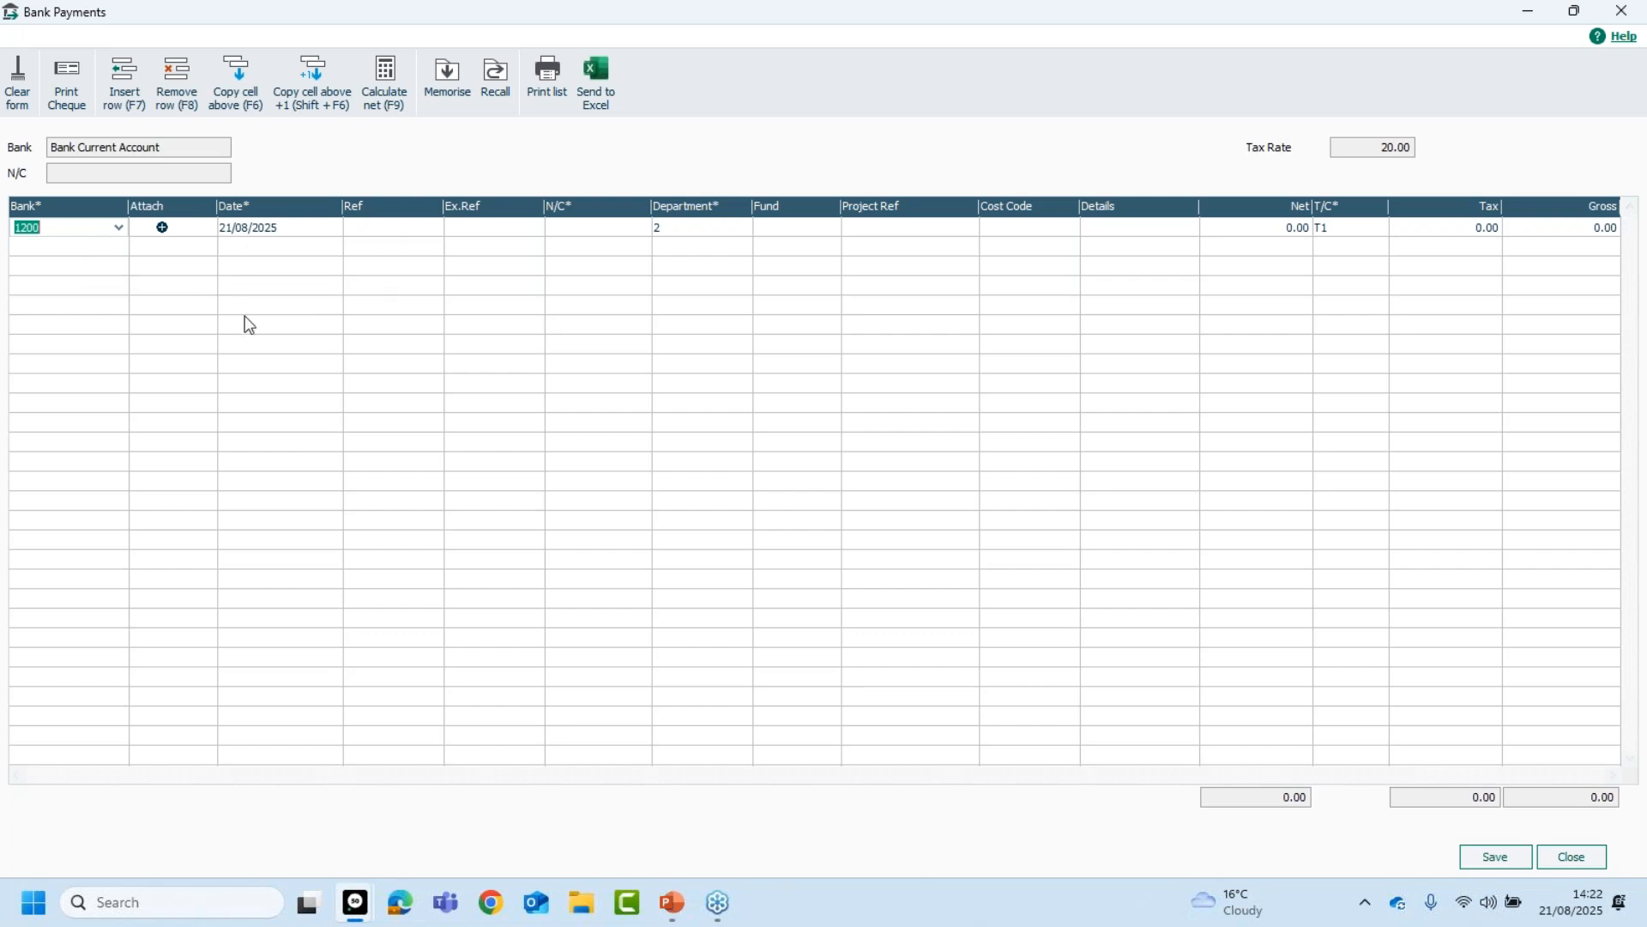
click(371, 231)
text(123)
key(Tab)
key(Tab)
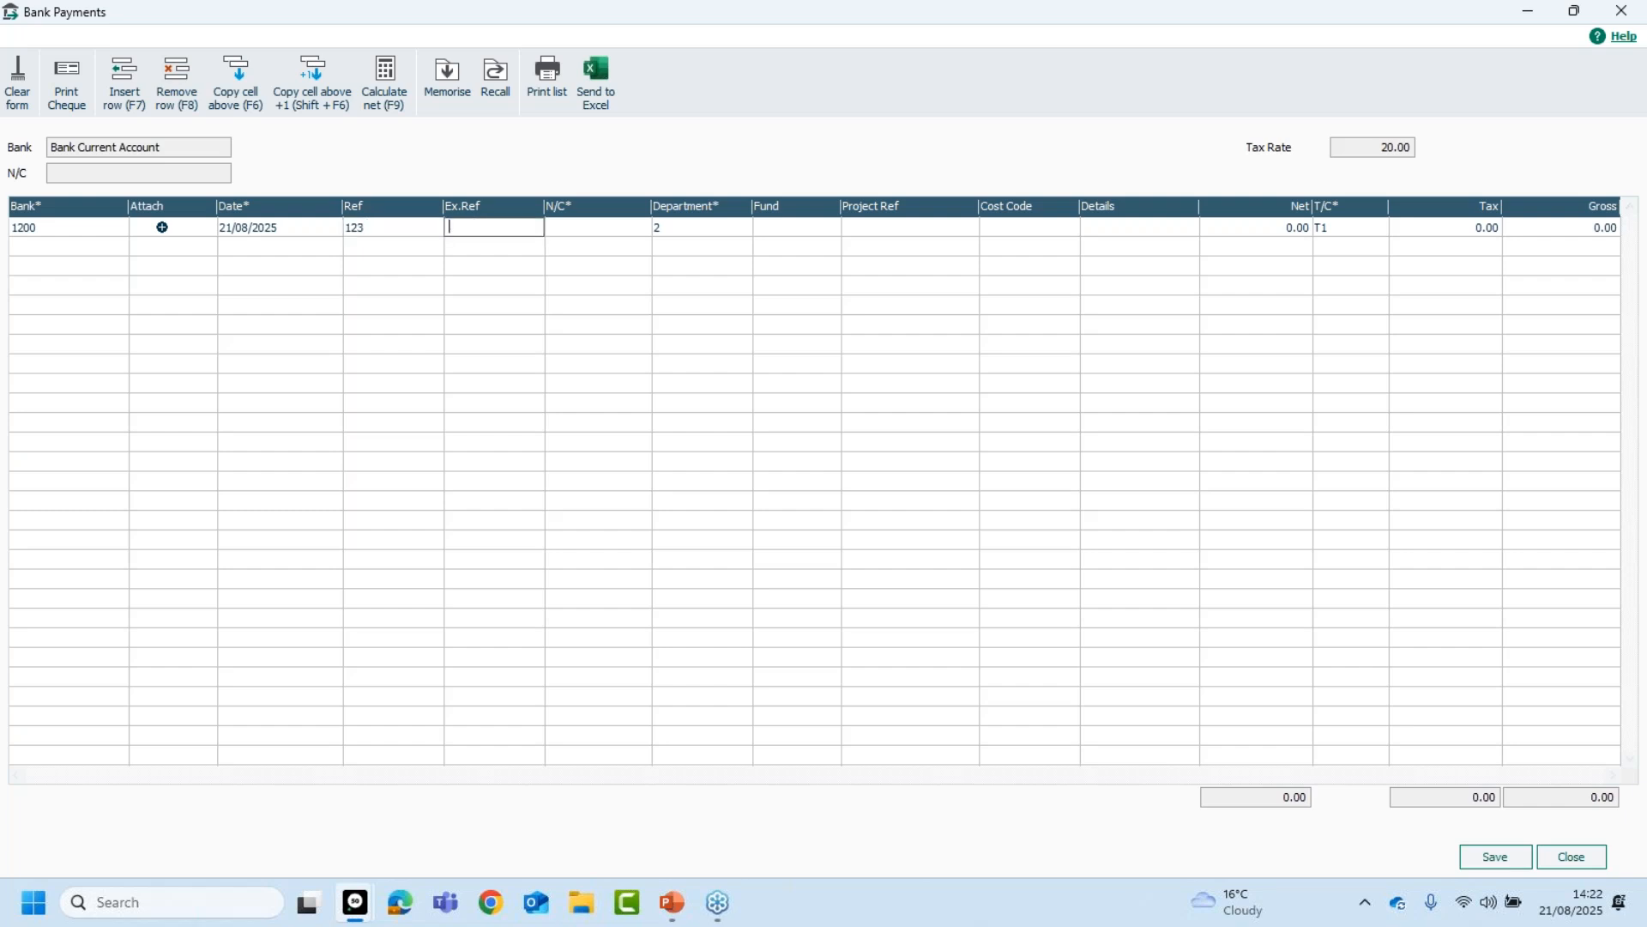
- Set the first payment line's nominal code to 5000 Materials Purchased
text(4)
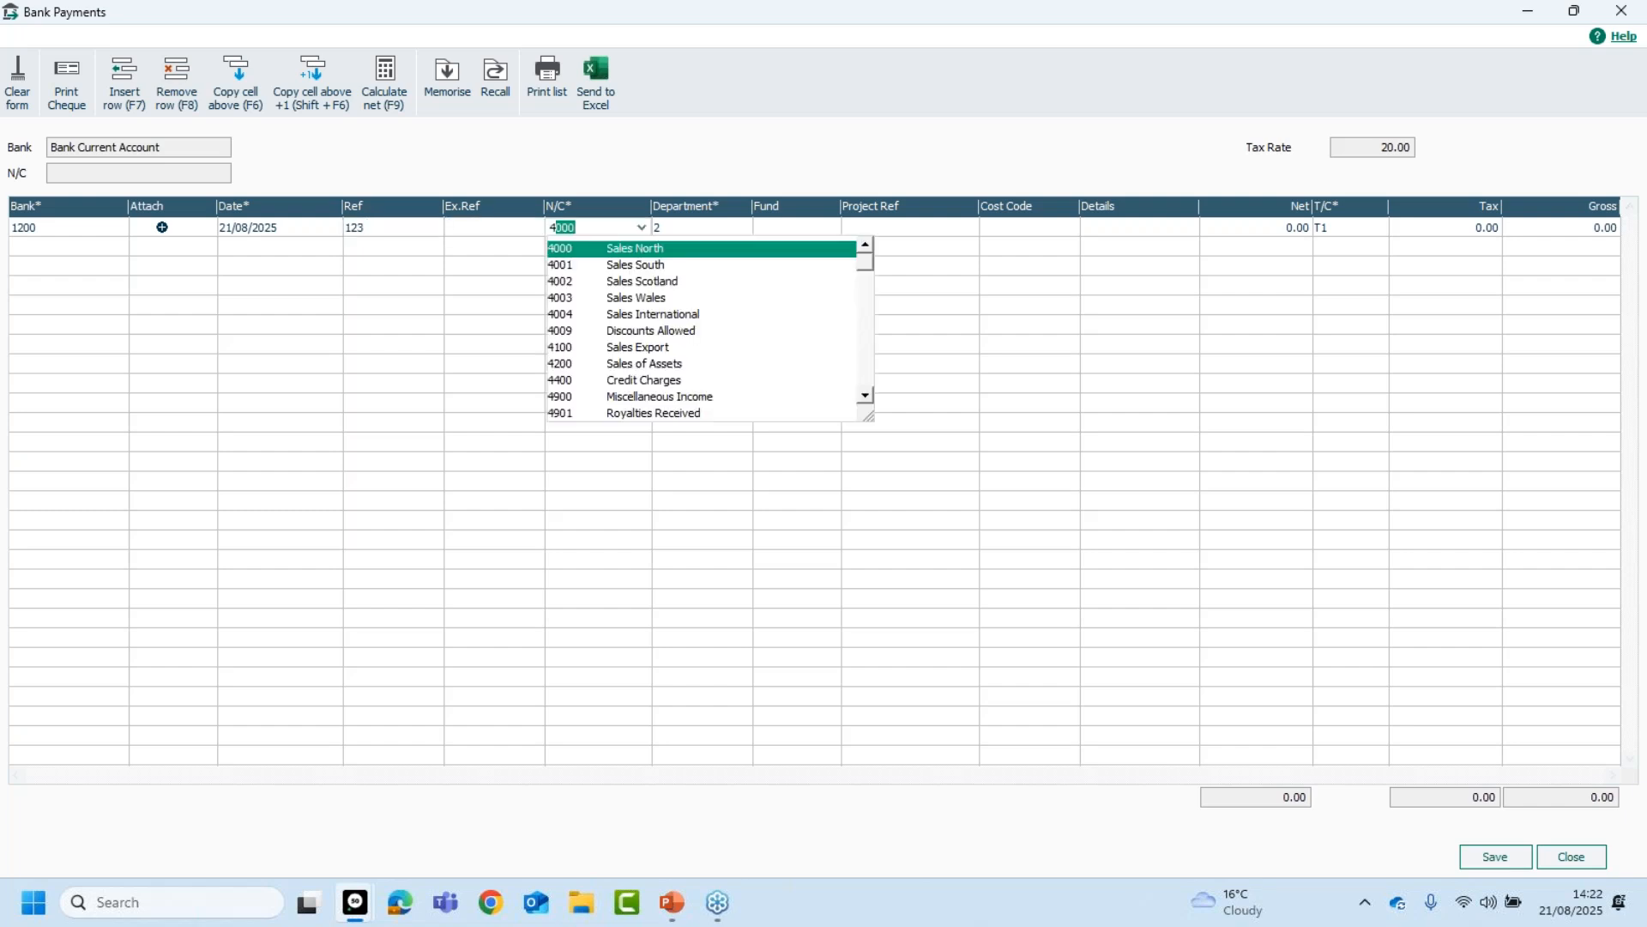
key(BackSpace)
key(BackSpace)
text(500)
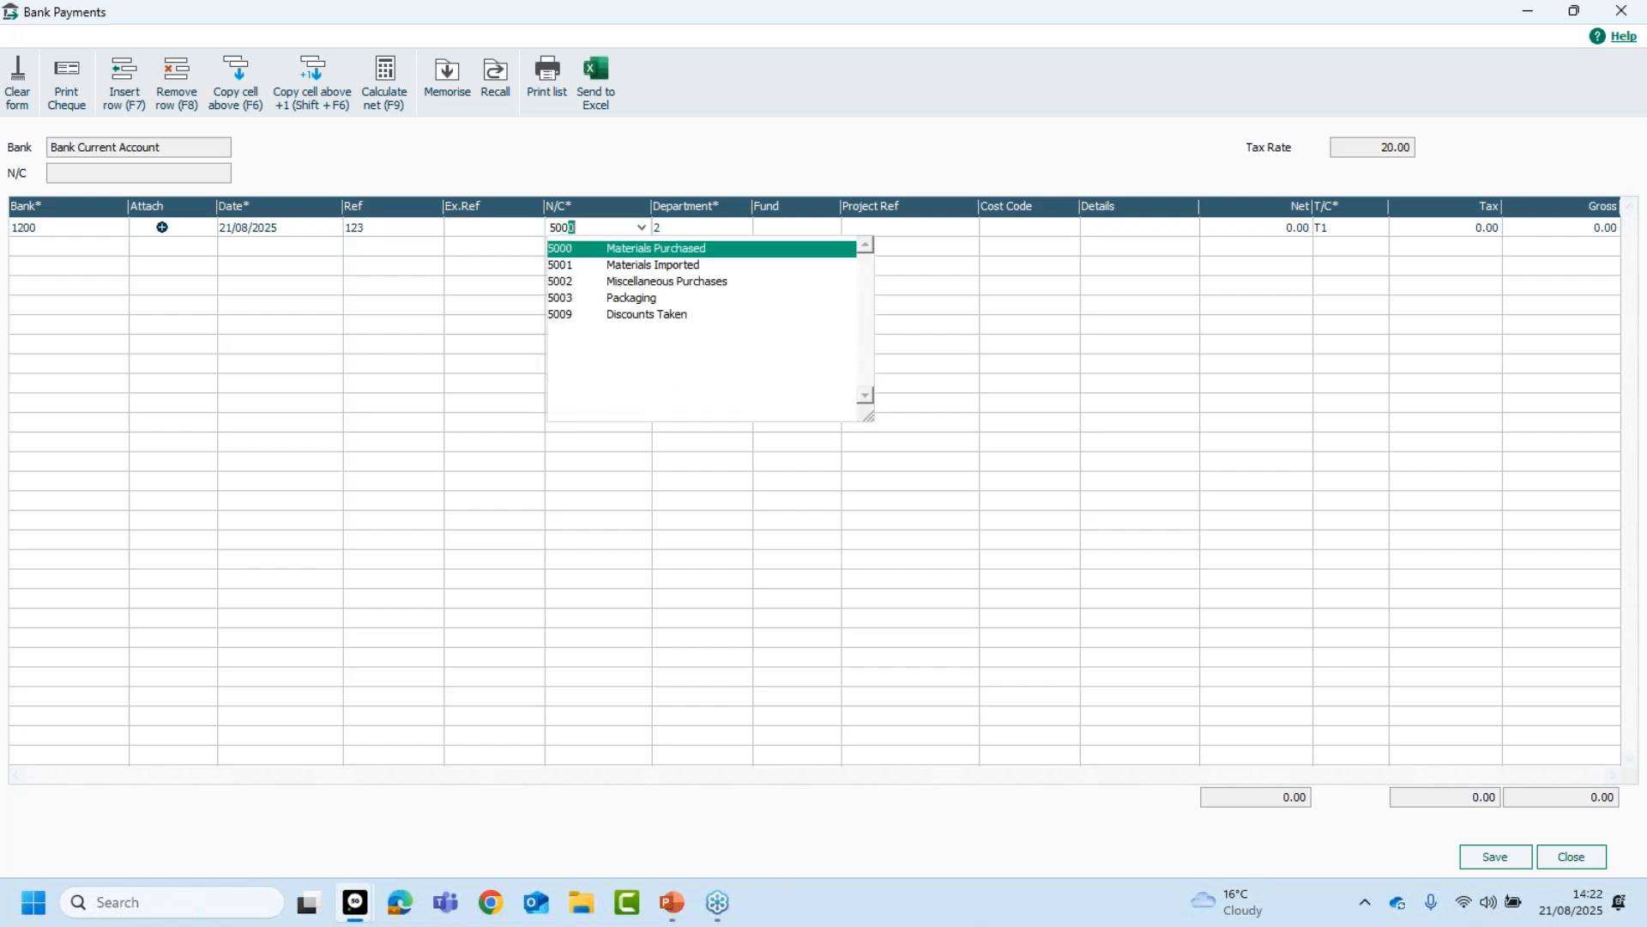
key(Tab)
- Enter Services as the first payment line's details, leaving fund, project and cost code blank
key(Tab)
key(Tab)
key(Tab)
key(Tab)
text(SErivres)
key(BackSpace)
key(BackSpace)
key(BackSpace)
key(BackSpace)
key(BackSpace)
key(BackSpace)
key(BackSpace)
text(ervices)
key(Tab)
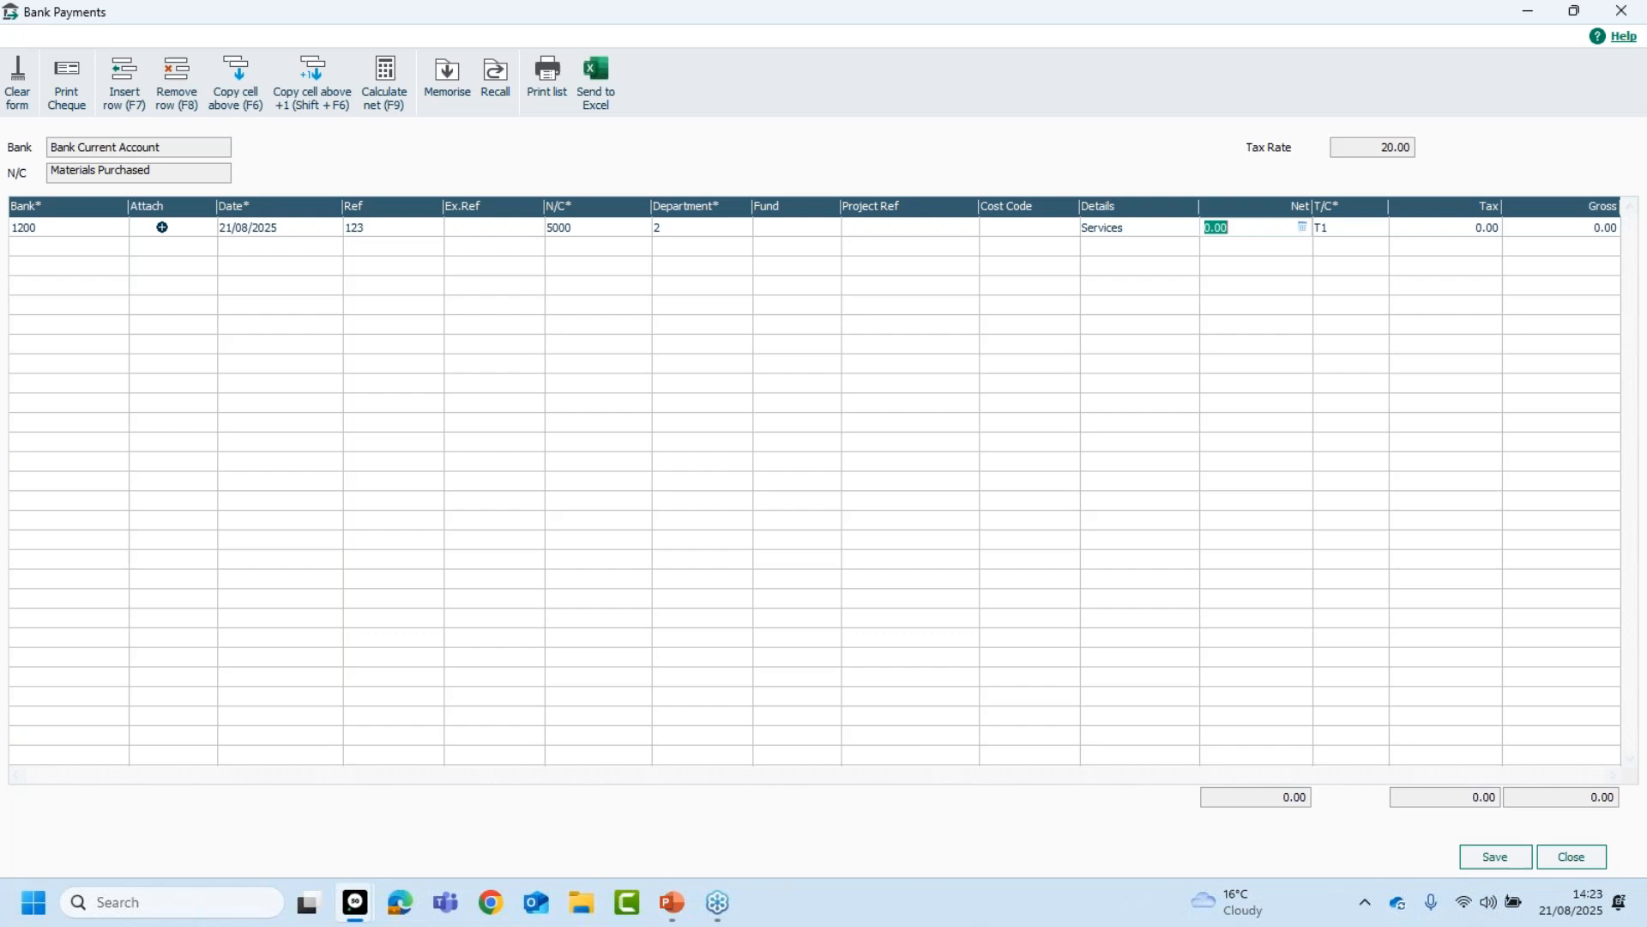
- Set the Services line's net amount to 100 with tax code T1 and move on to a second line
text(100)
key(Tab)
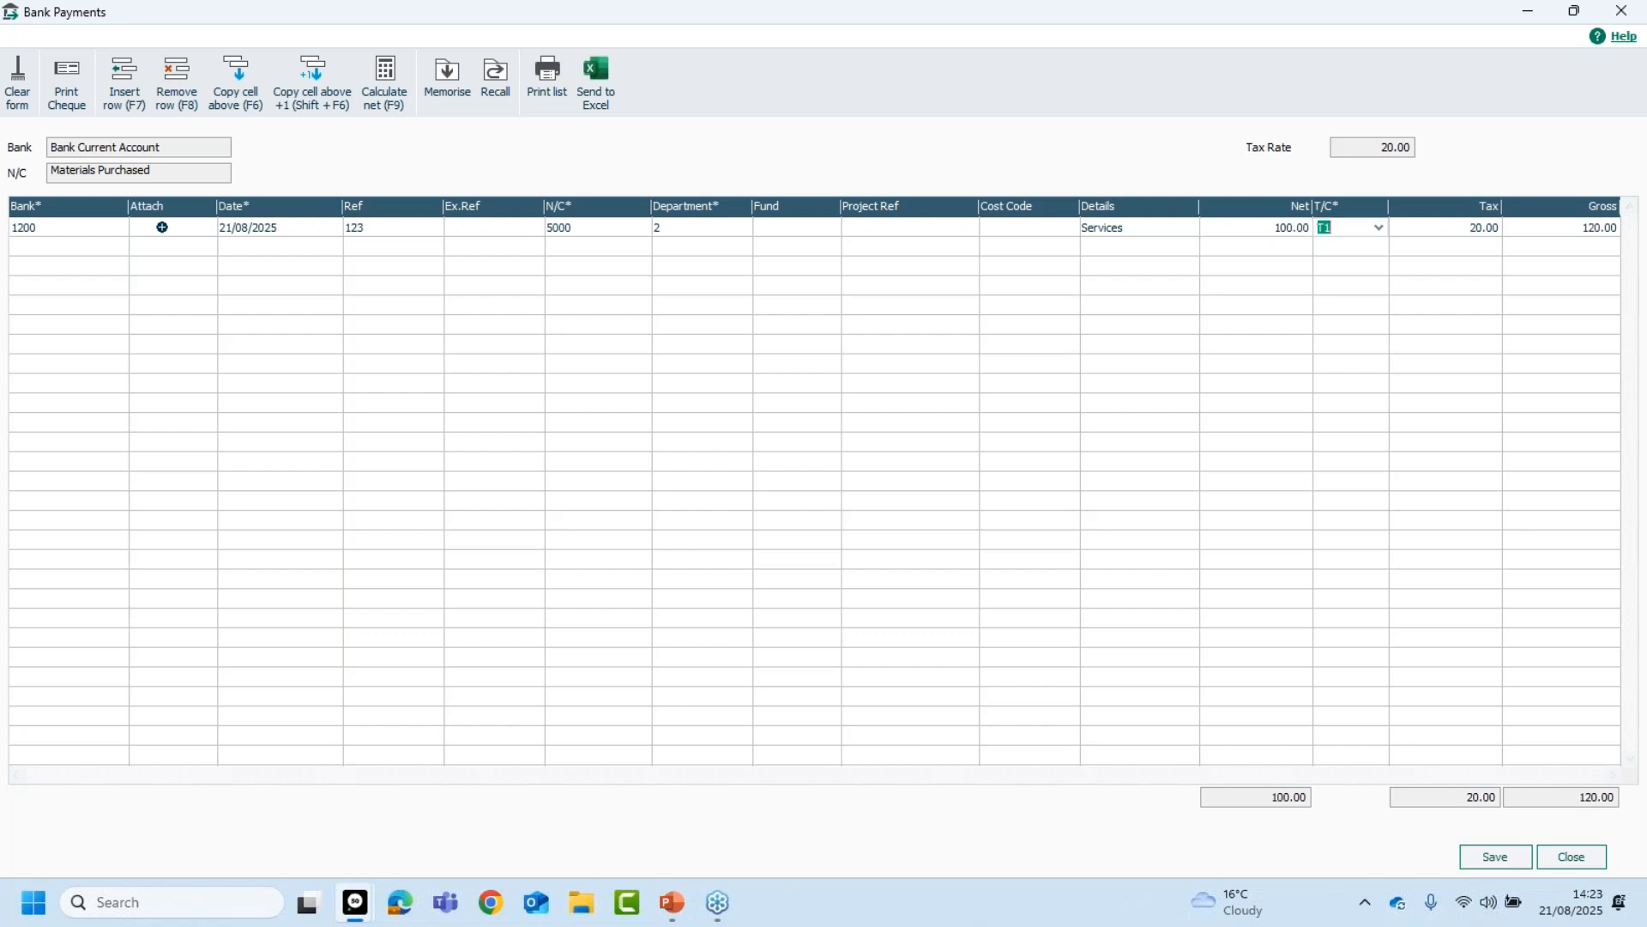
key(Tab)
key(Tab)
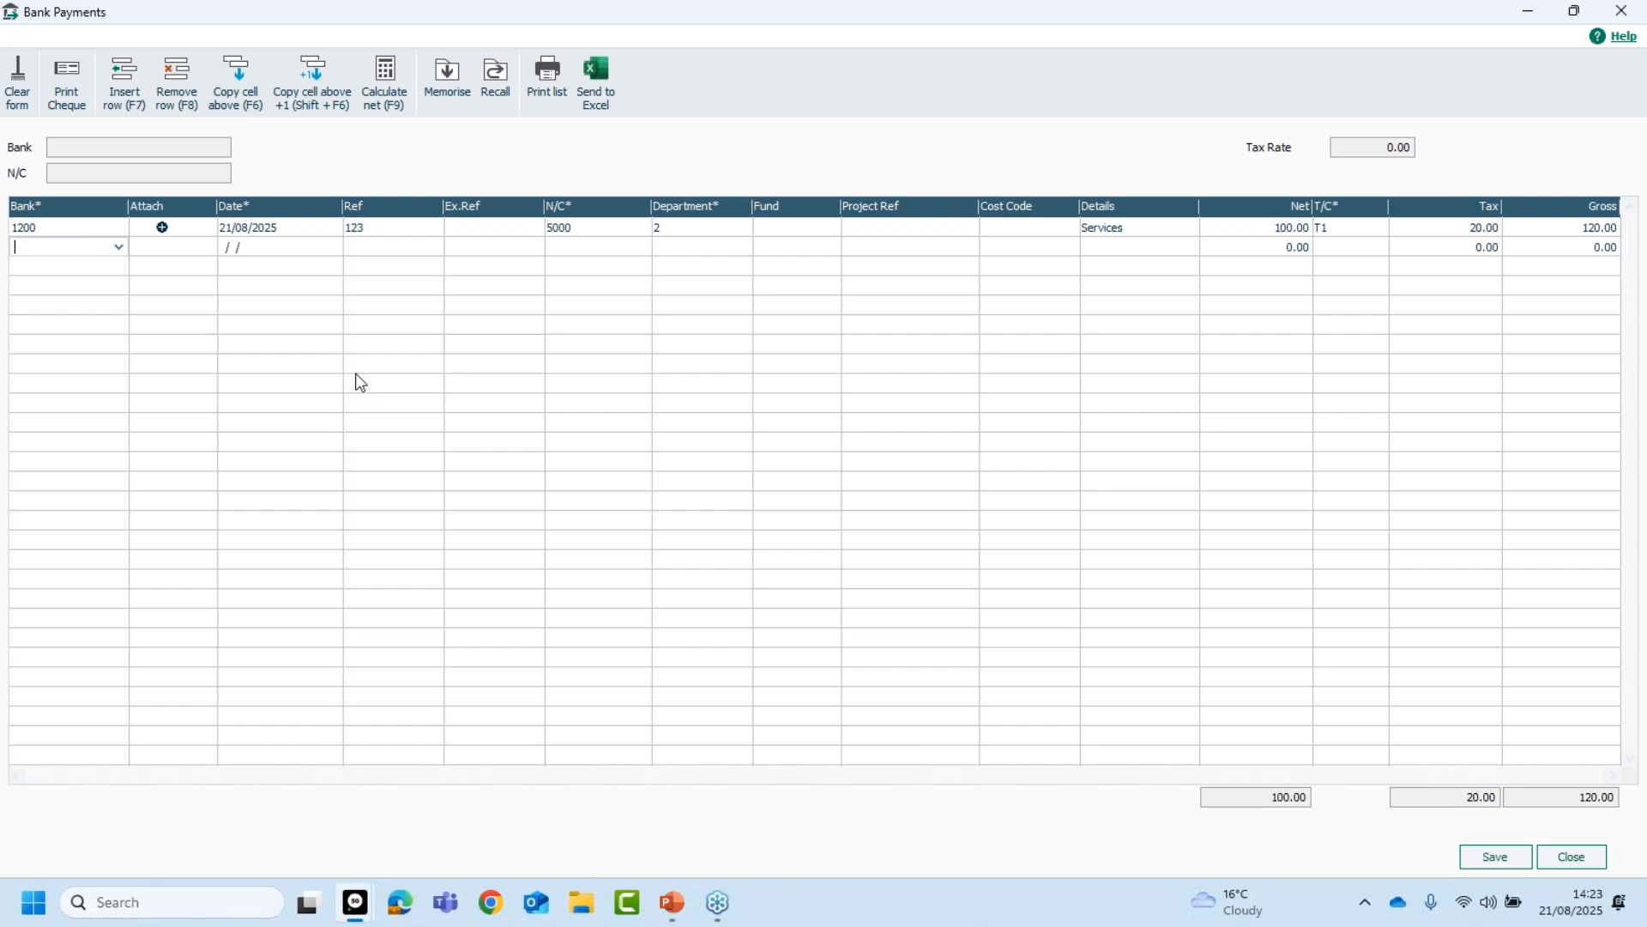
- Fill the second payment line's bank and date, and copy the reference from the line above
key(Tab)
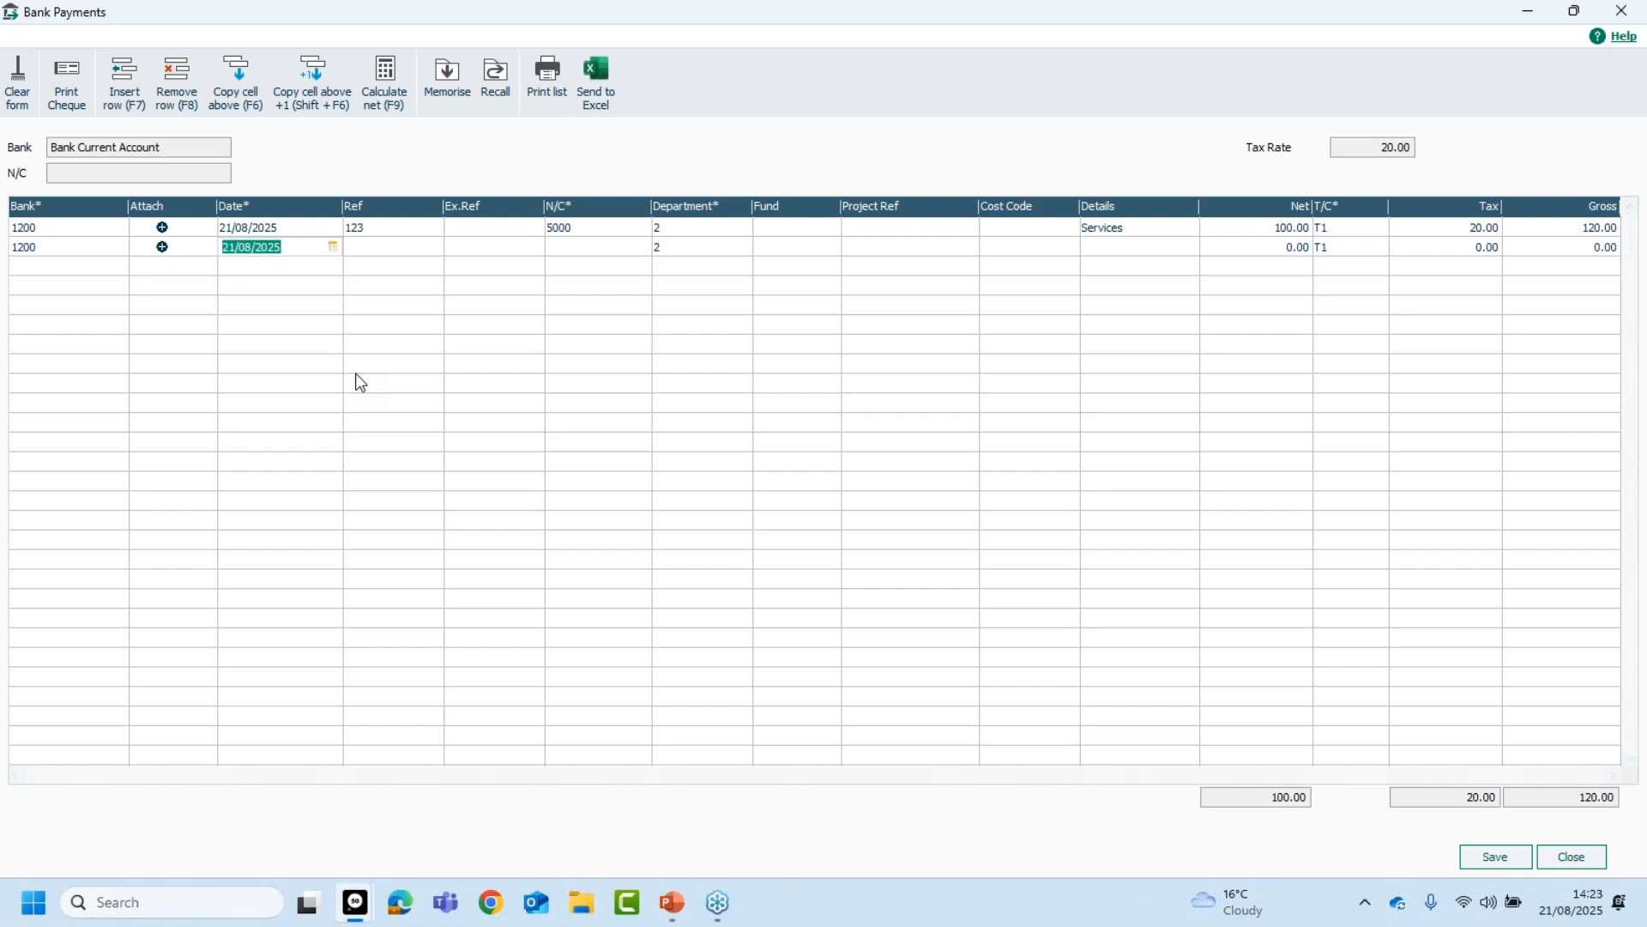
key(Tab)
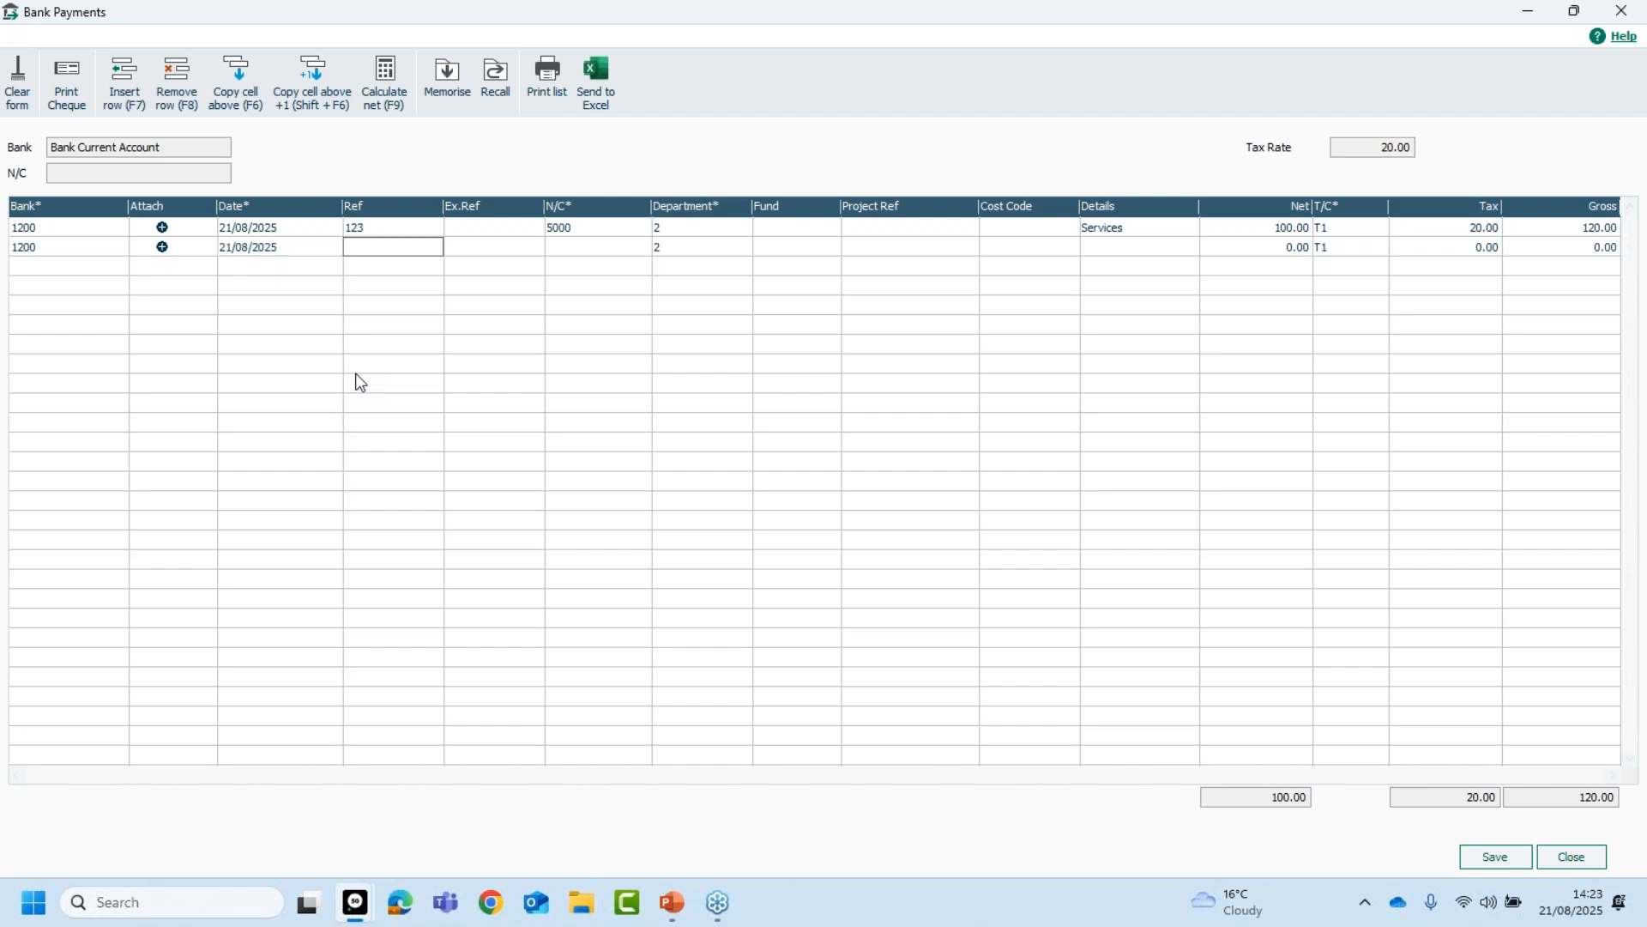
key(F6)
- Set the second payment line's nominal code to 5000 Materials Purchased
key(Tab)
key(Tab)
text(5000)
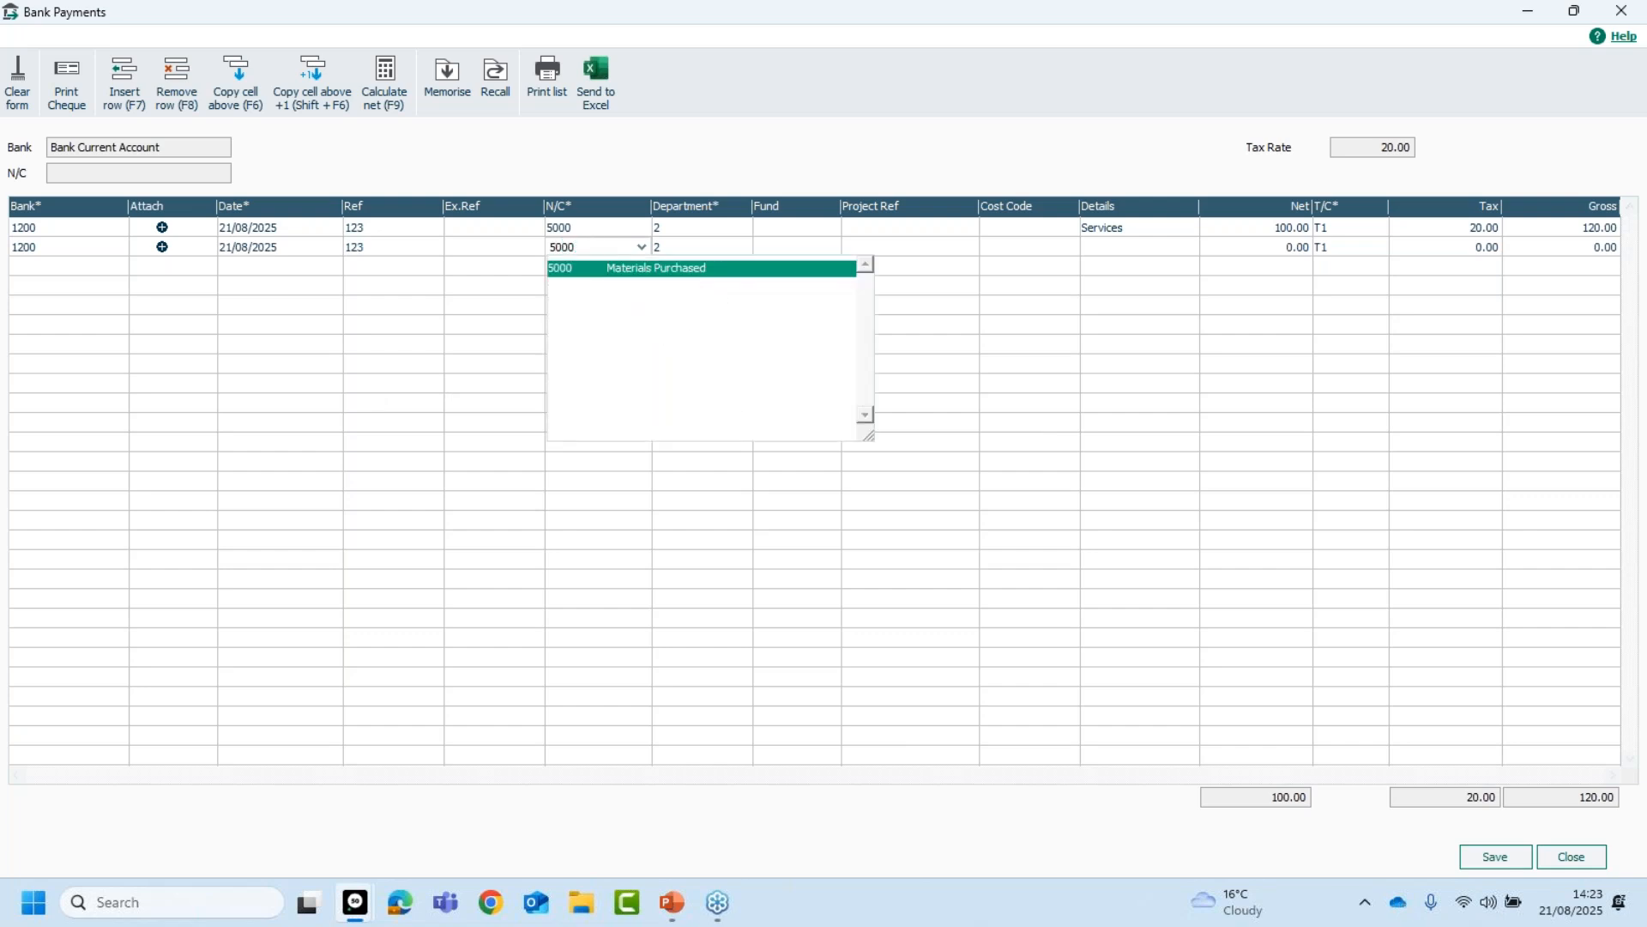
key(Tab)
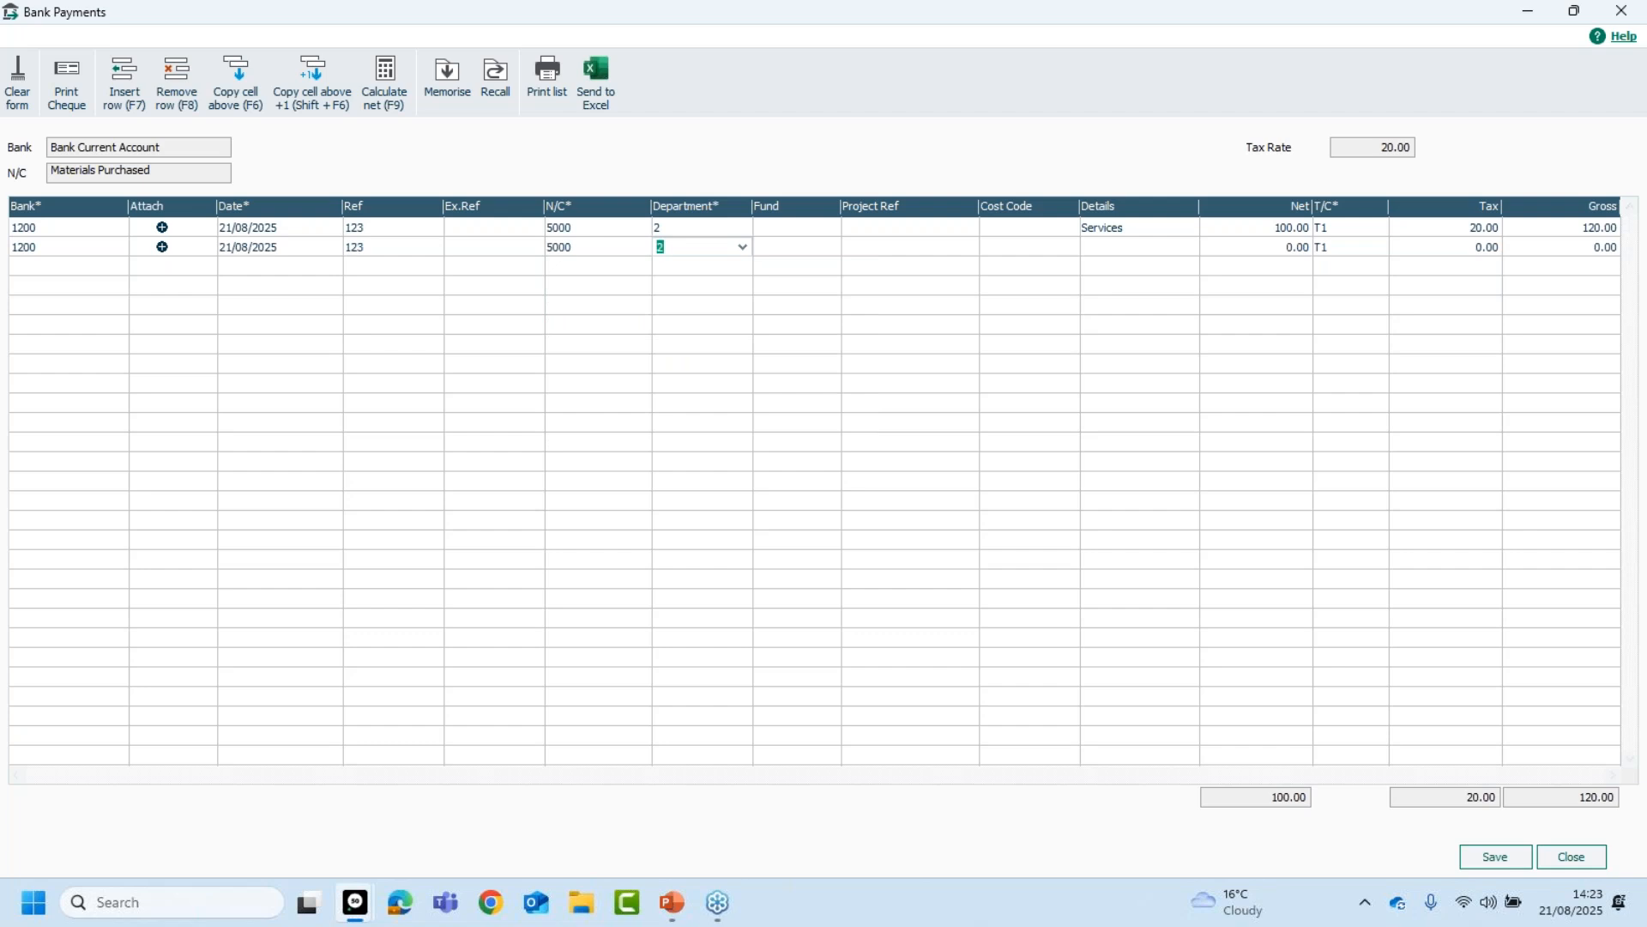
- Enter Parts as the second payment line's details with a net amount of 150.00
click(1081, 251)
text(Parts)
key(Tab)
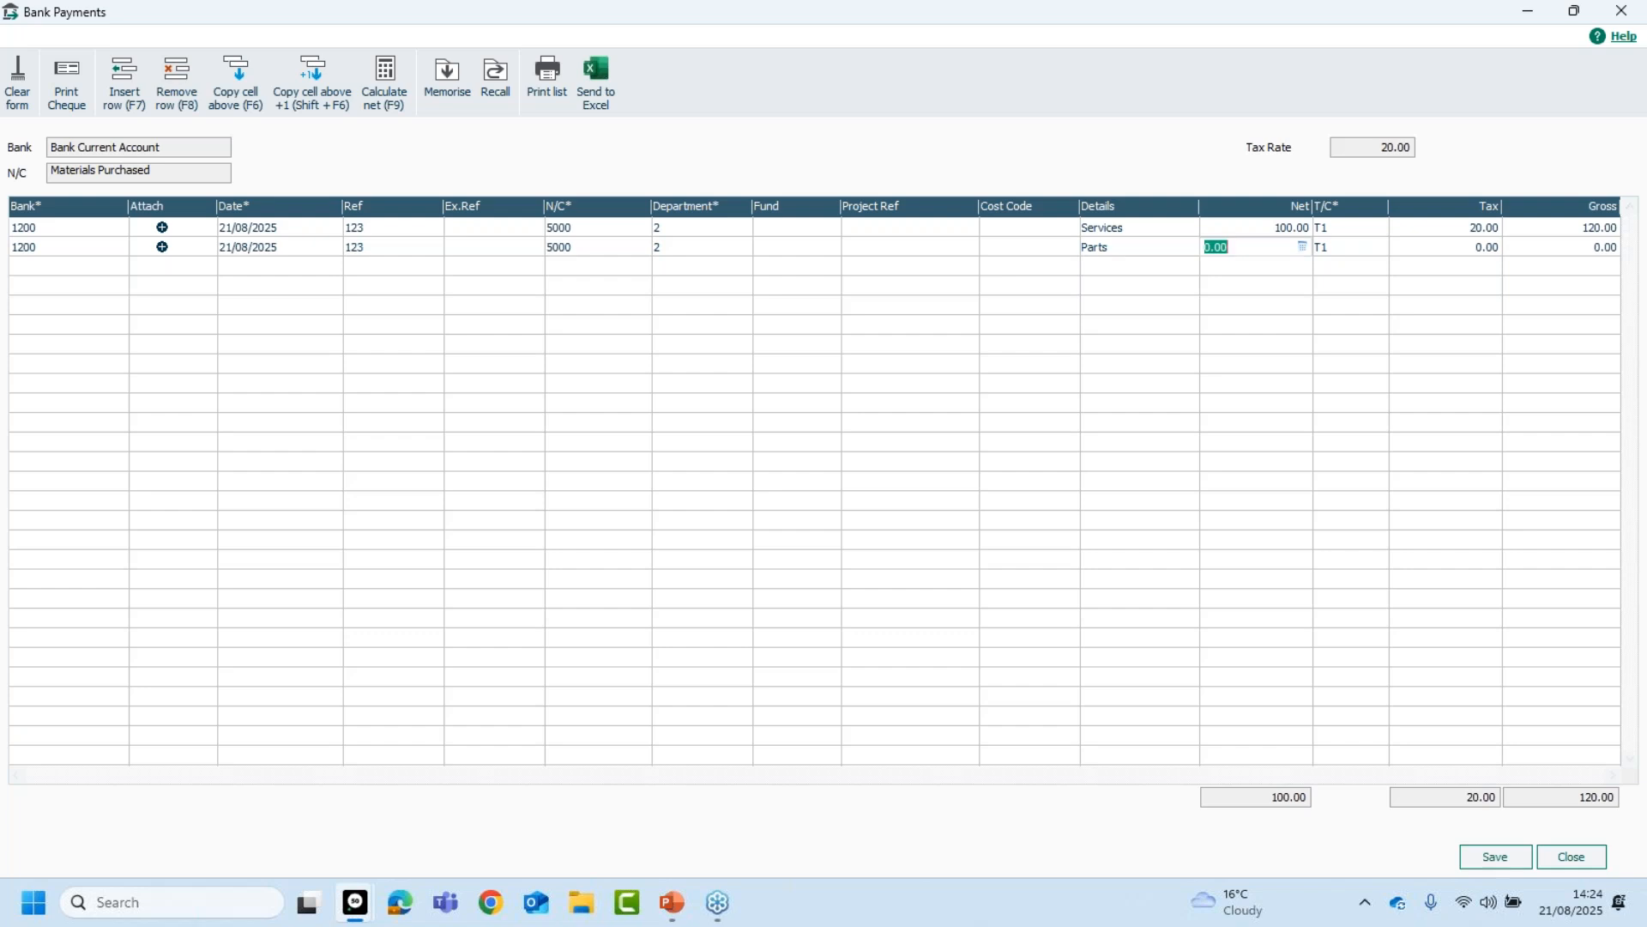
text(150.00)
key(Tab)
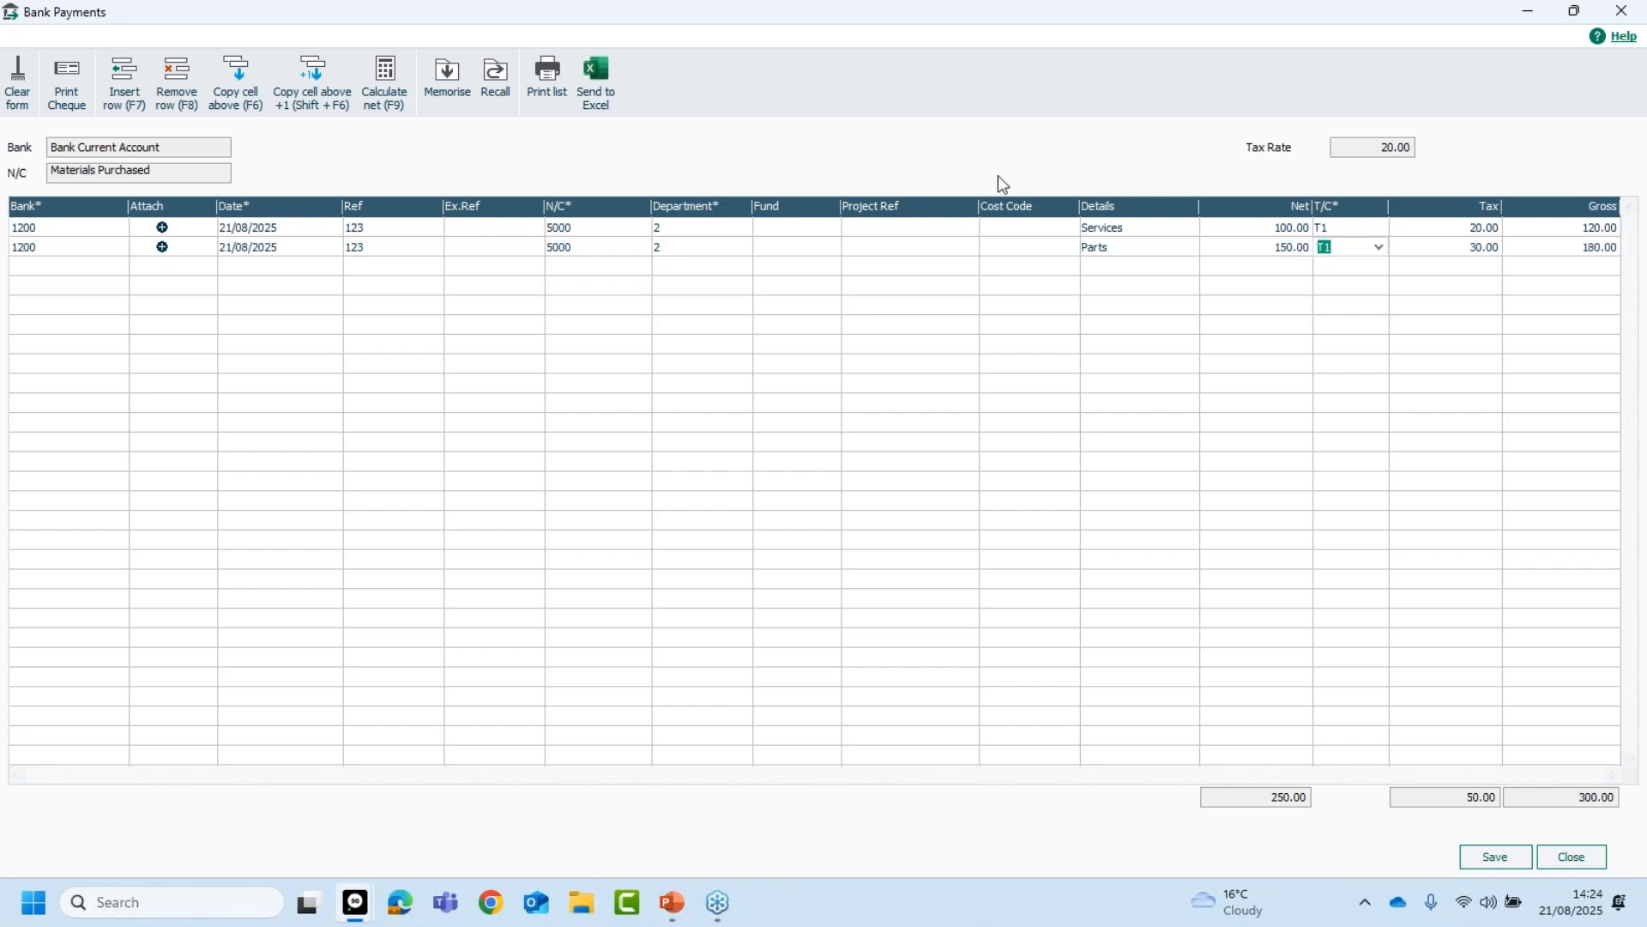
- Change the Parts line's tax code to T2 Exempt transactions and move on to a third line
click(1376, 246)
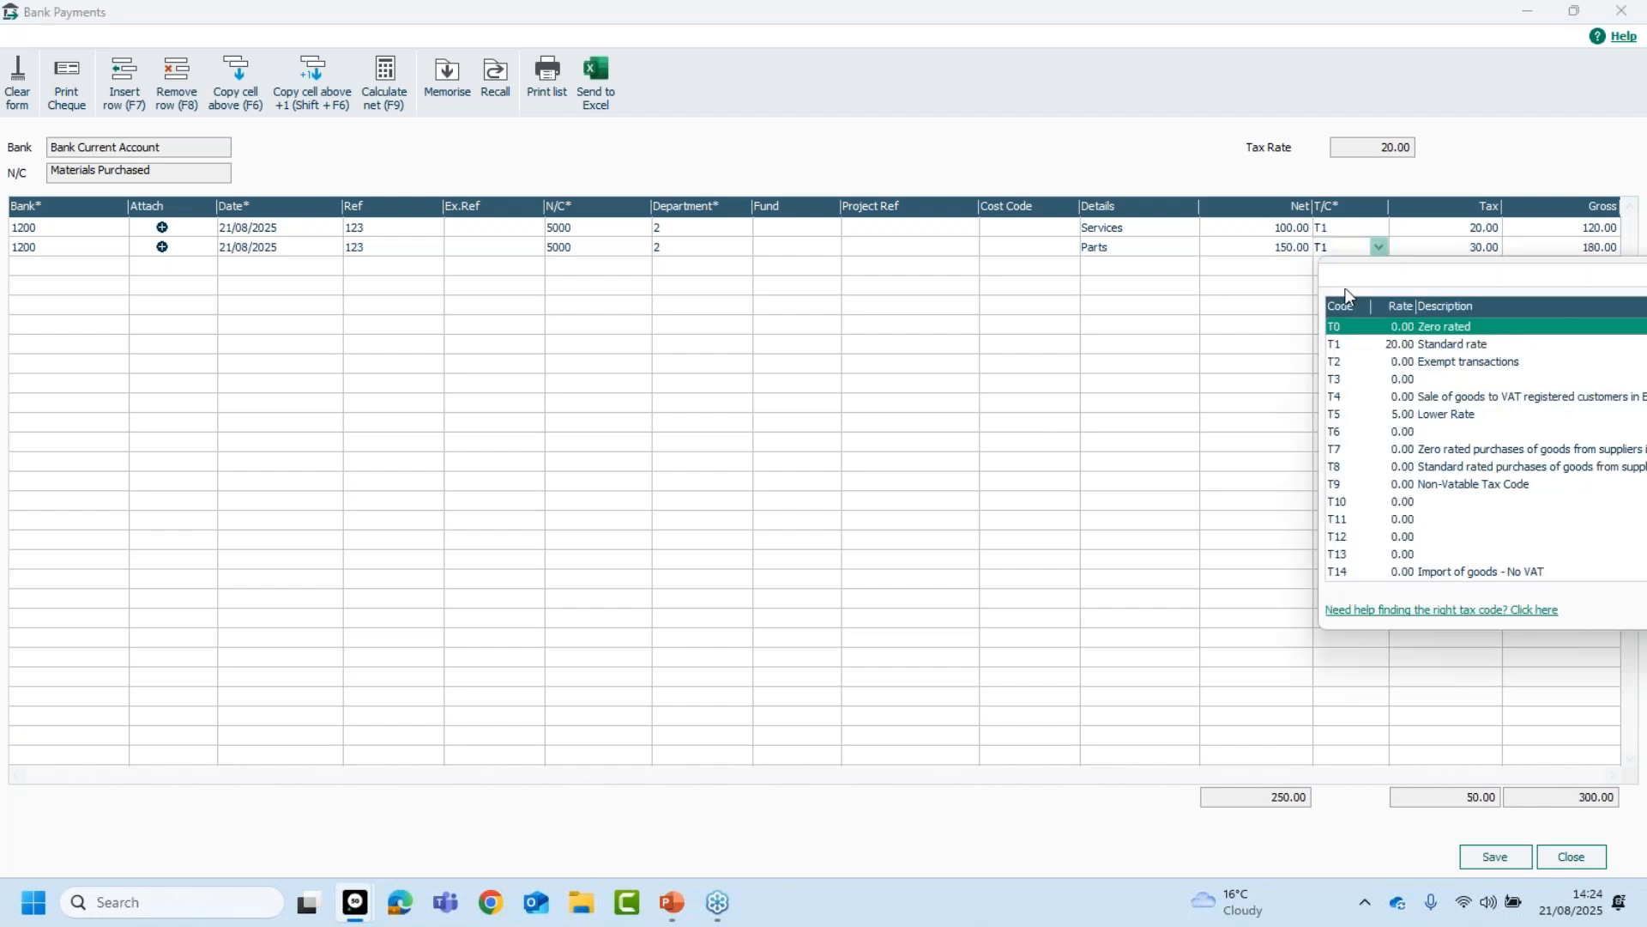
click(1431, 361)
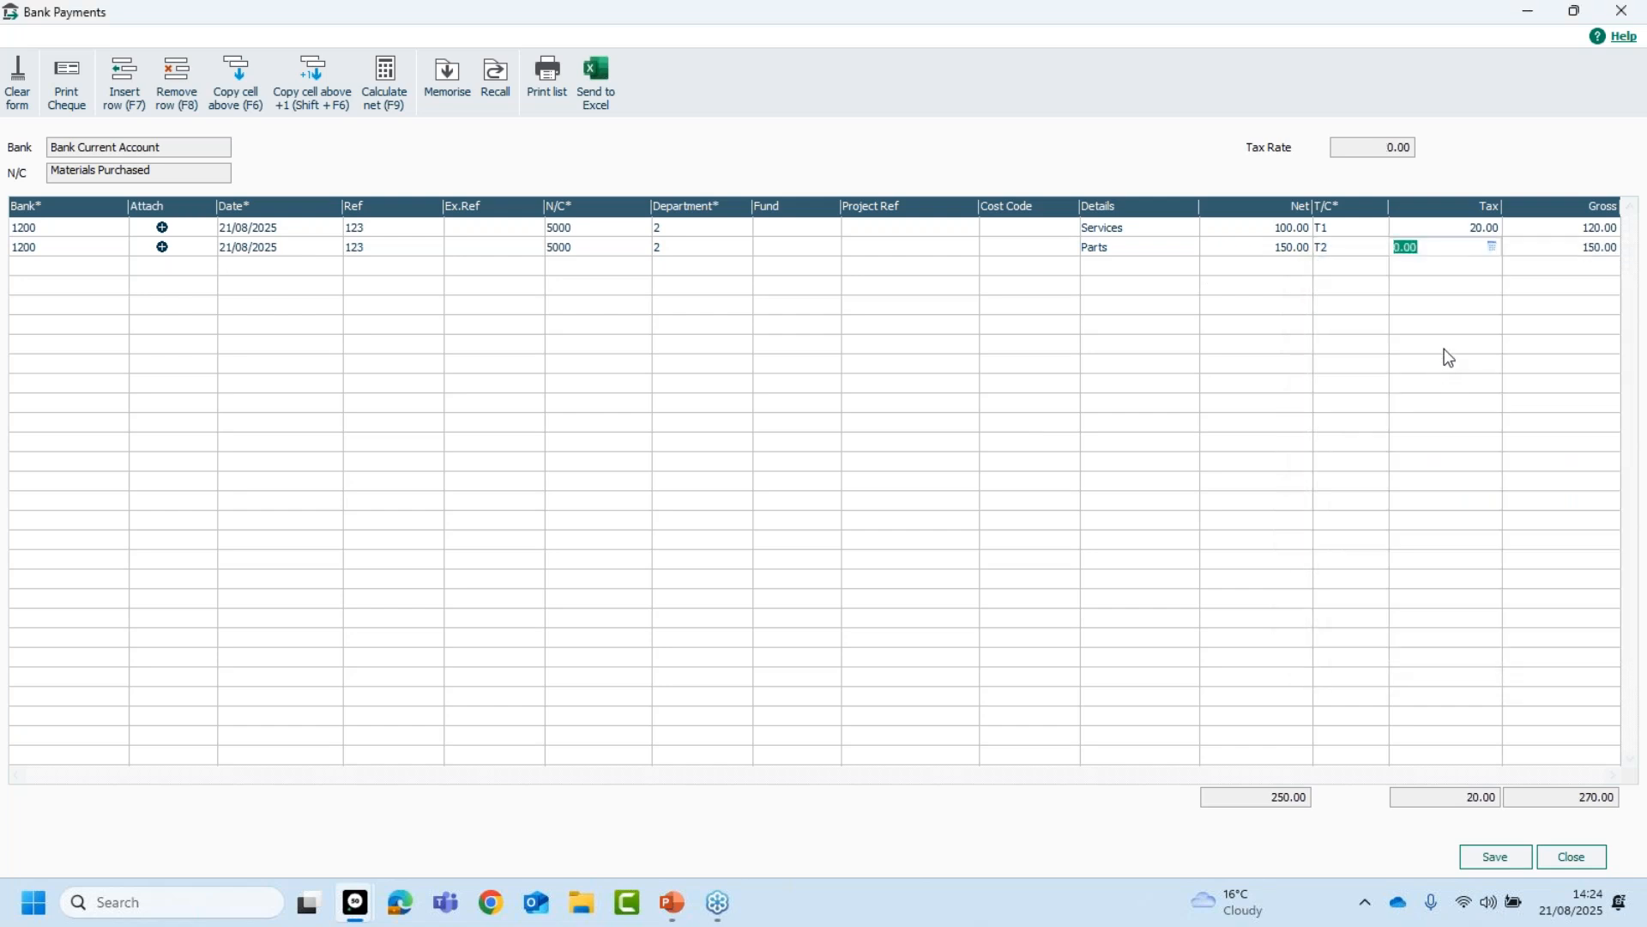
key(Tab)
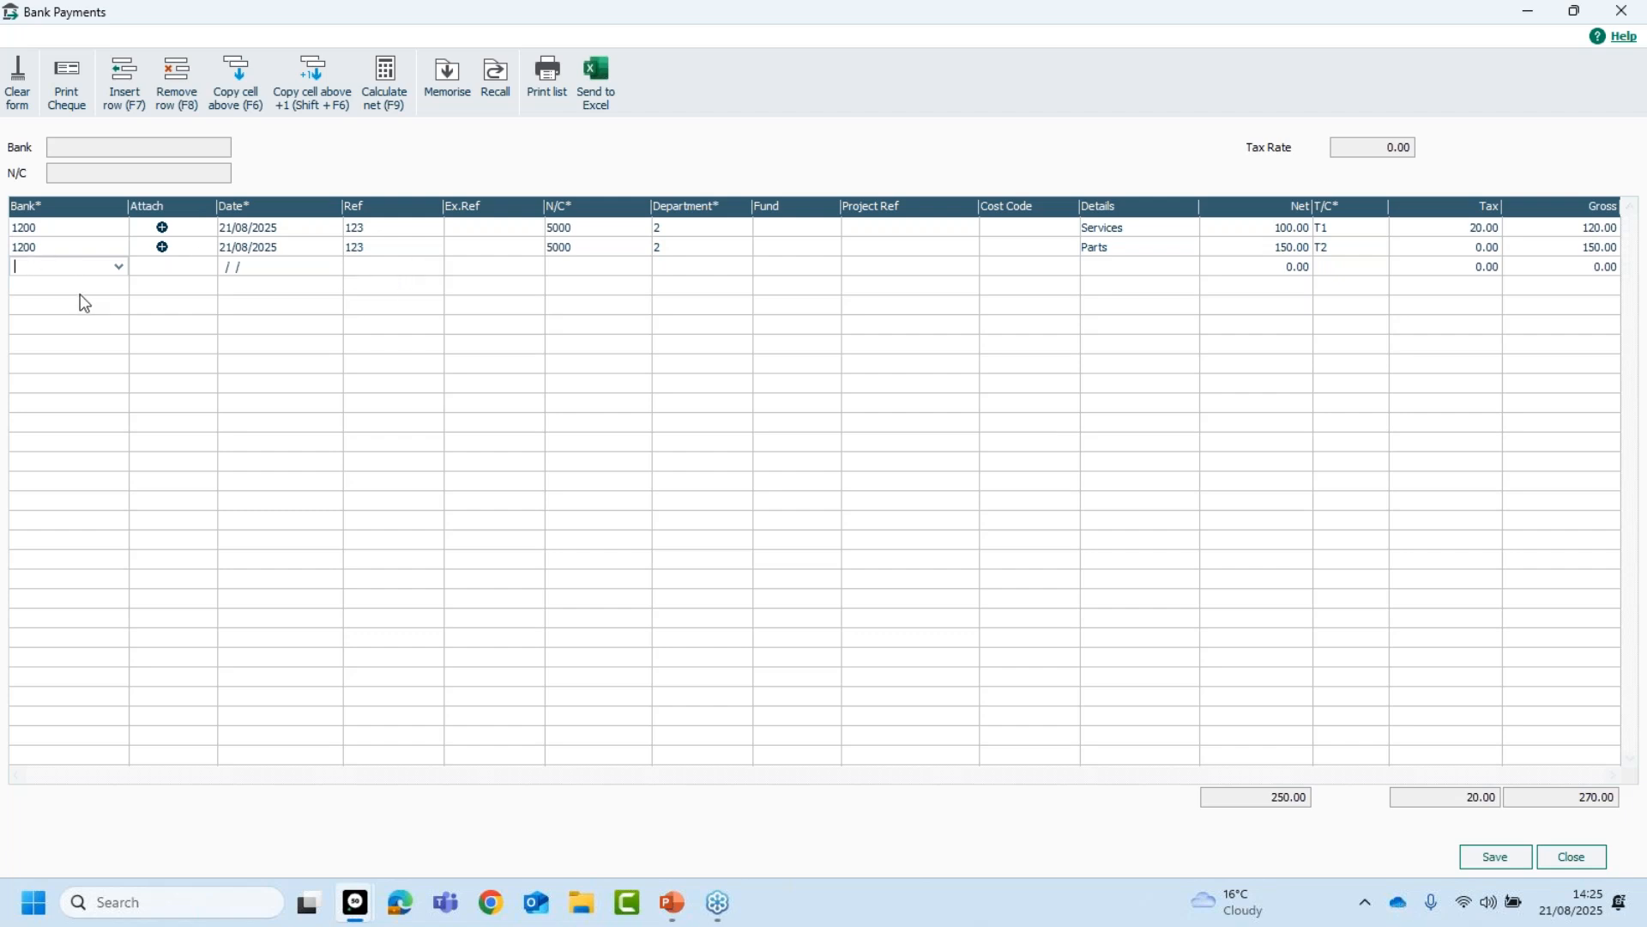
- Start the third payment line with bank account 1200, the default date and reference 124
text(1200)
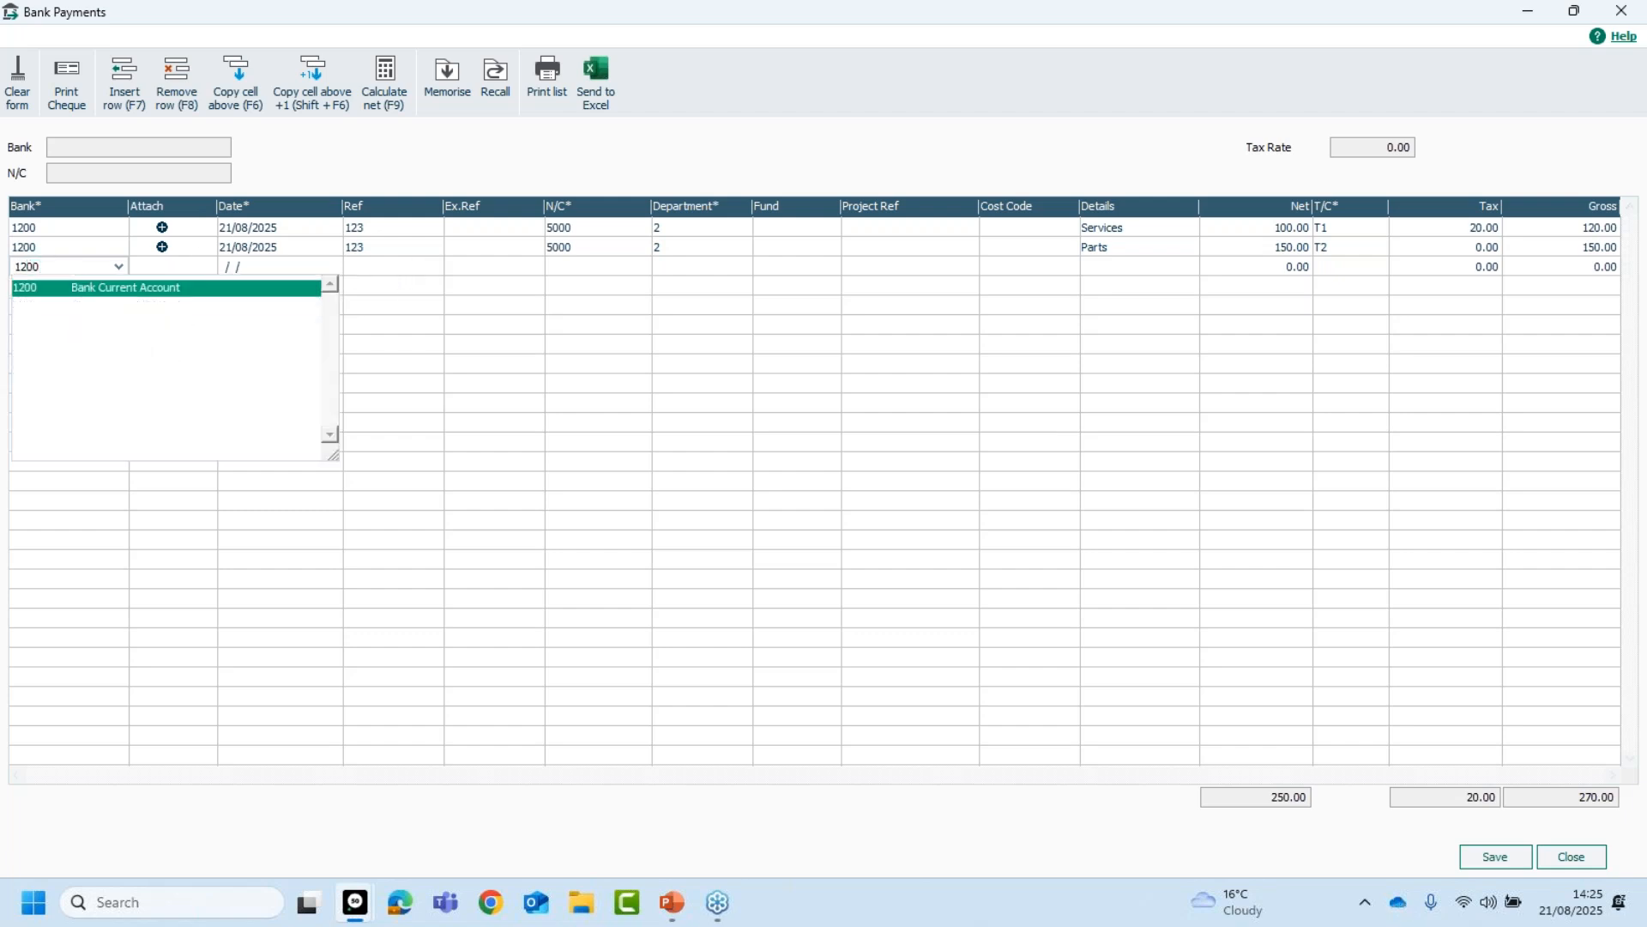
key(Tab)
key(Tab)
text(124)
key(Tab)
key(Tab)
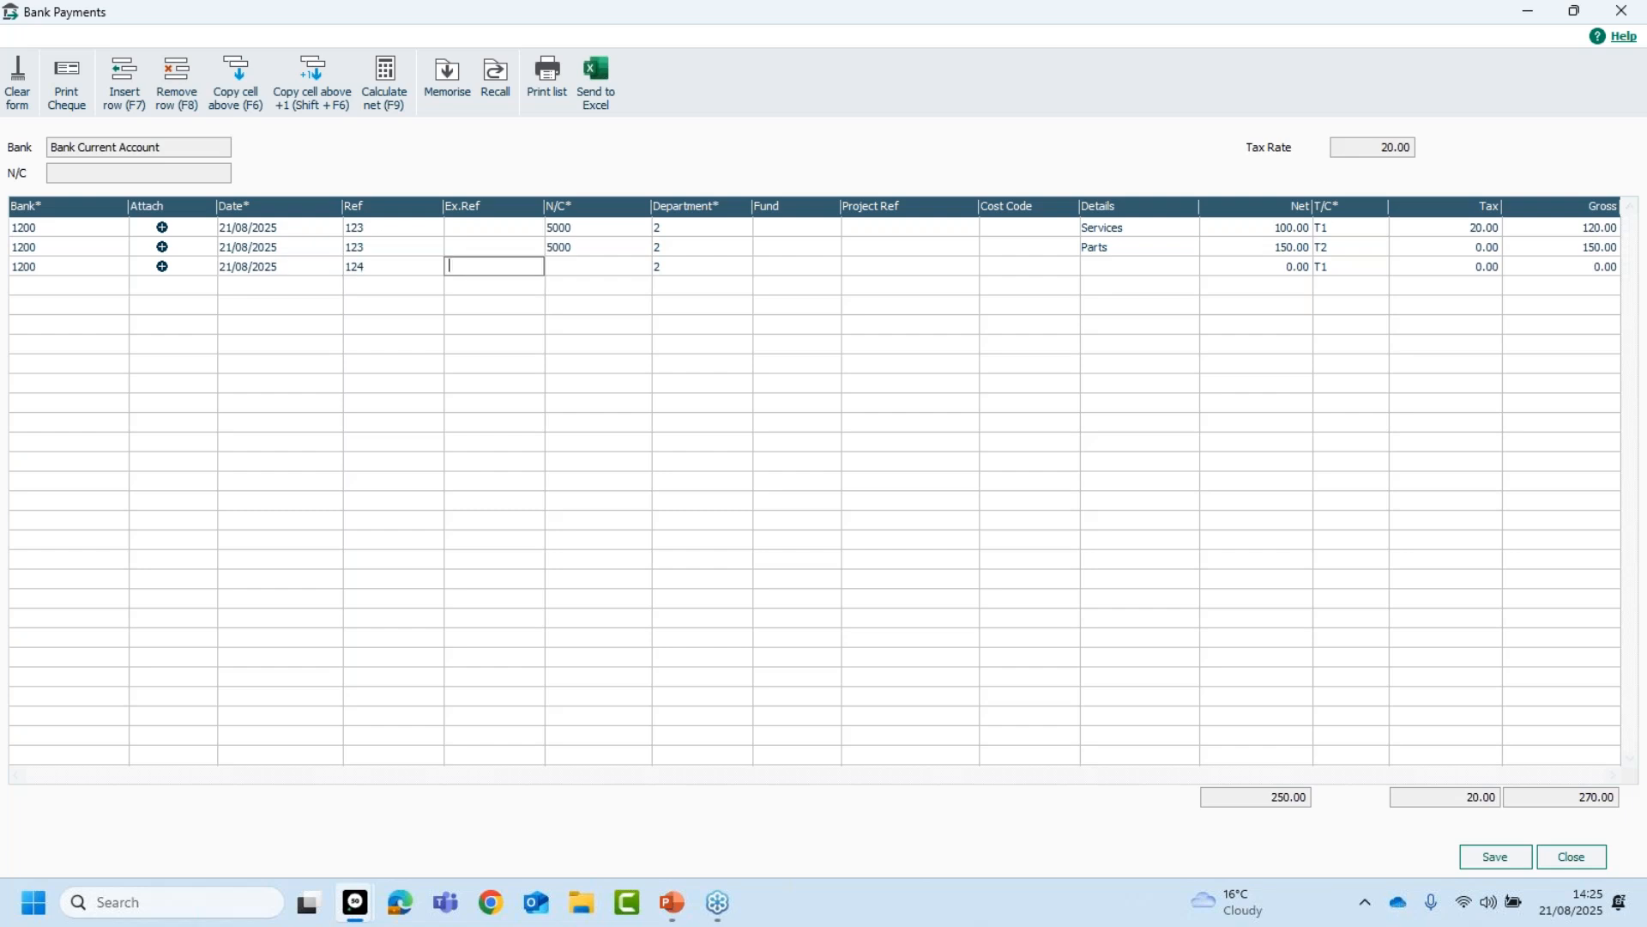
- Set the third payment line's nominal code to 5000 Materials Purchased, leaving the department, fund, project and cost code as they are
text(5000)
key(Tab)
key(Tab)
key(Tab)
key(Tab)
key(Tab)
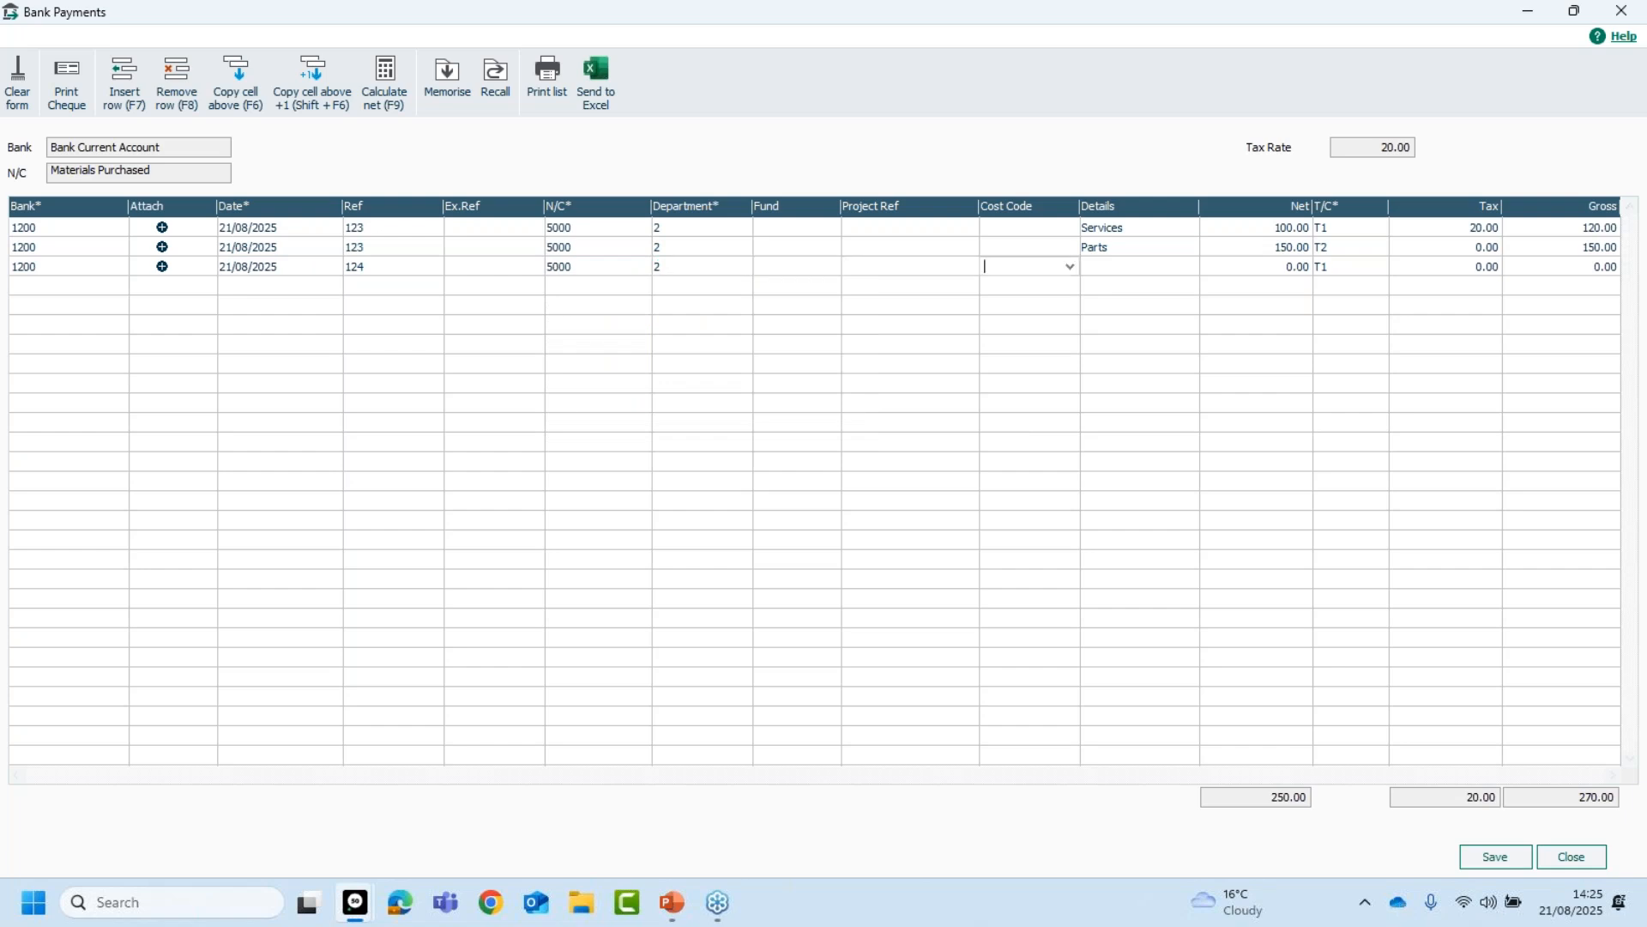
- Copy the Parts details and 150.00 net amount from the line above into the third line, and save the payments
key(F6)
key(Tab)
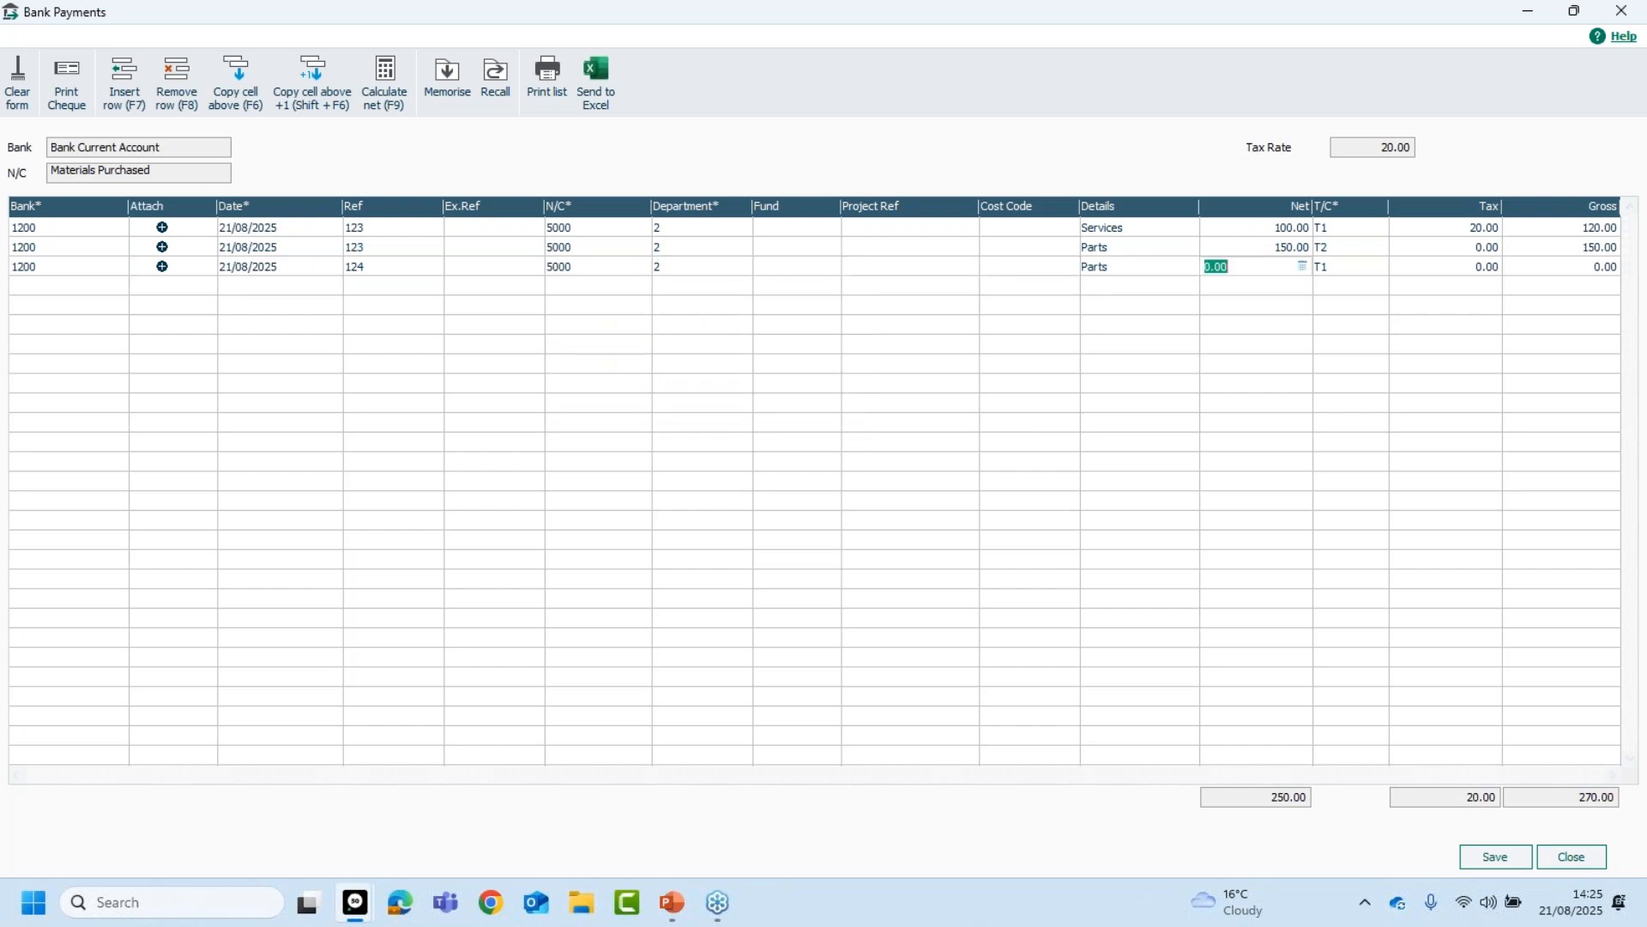
key(F6)
key(Tab)
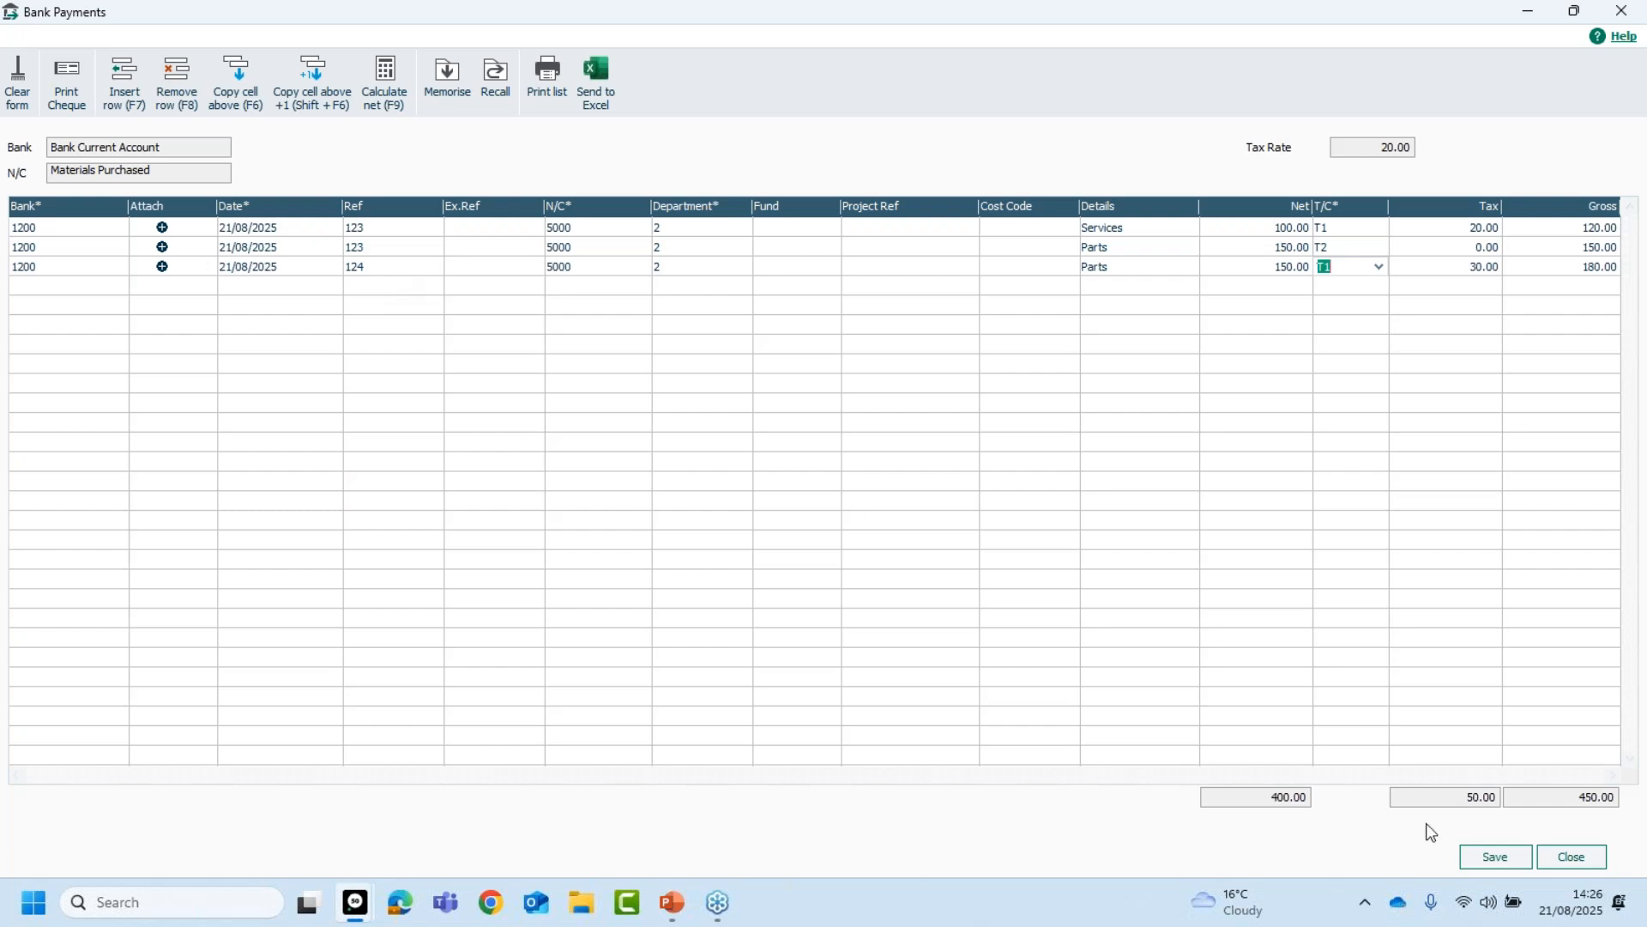
click(1496, 858)
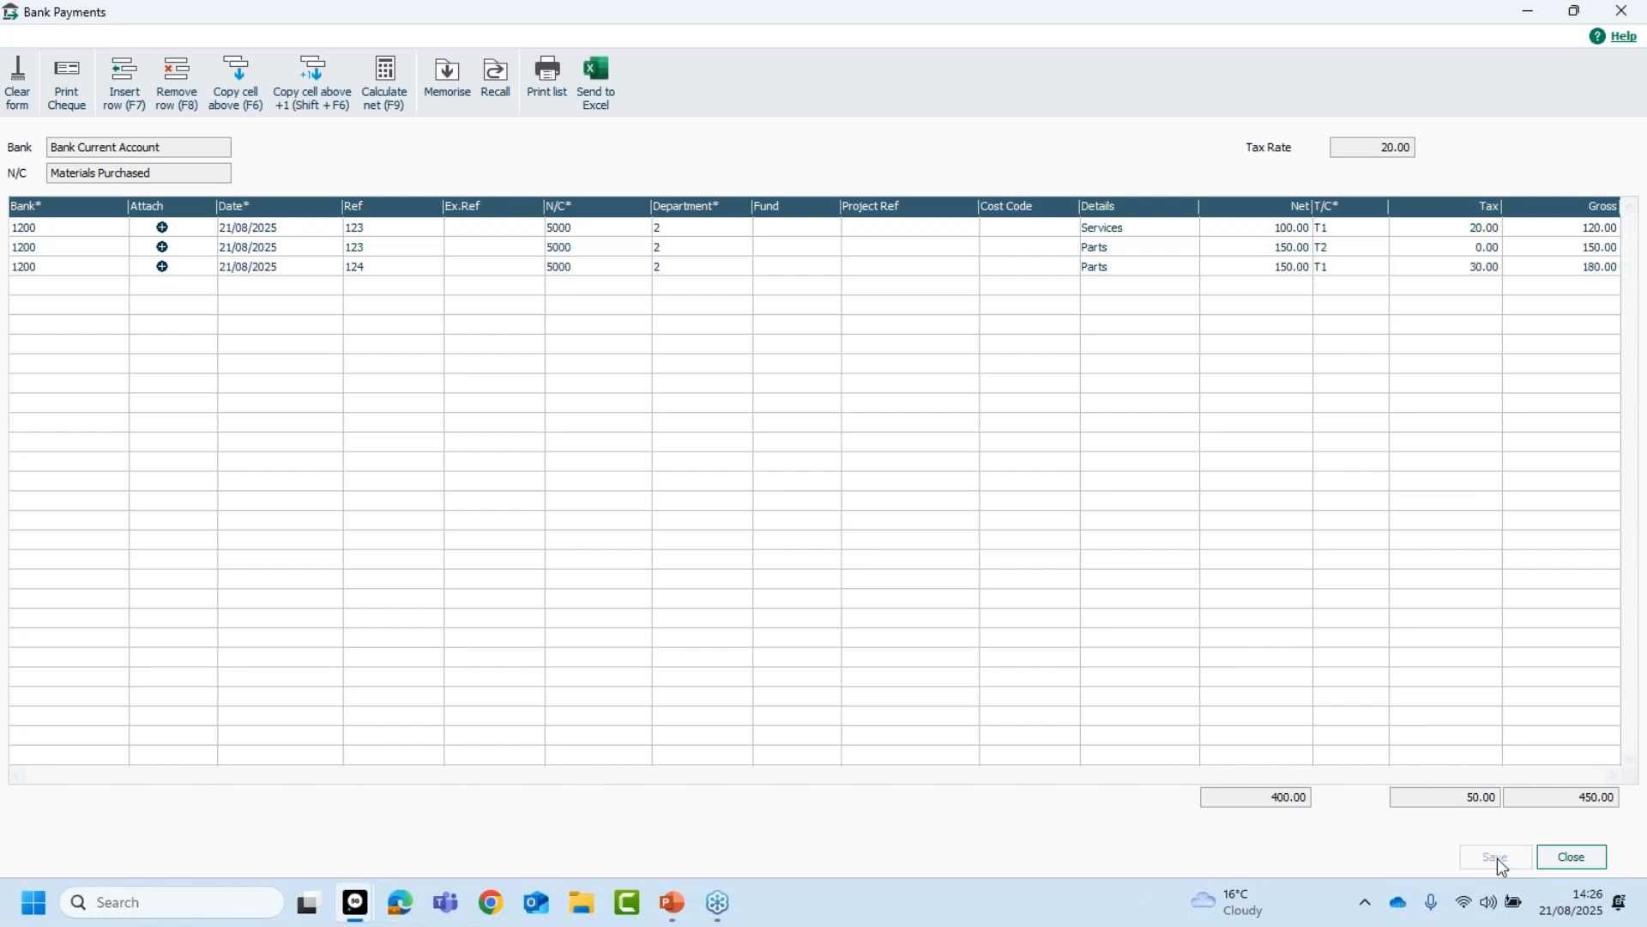
click(1569, 858)
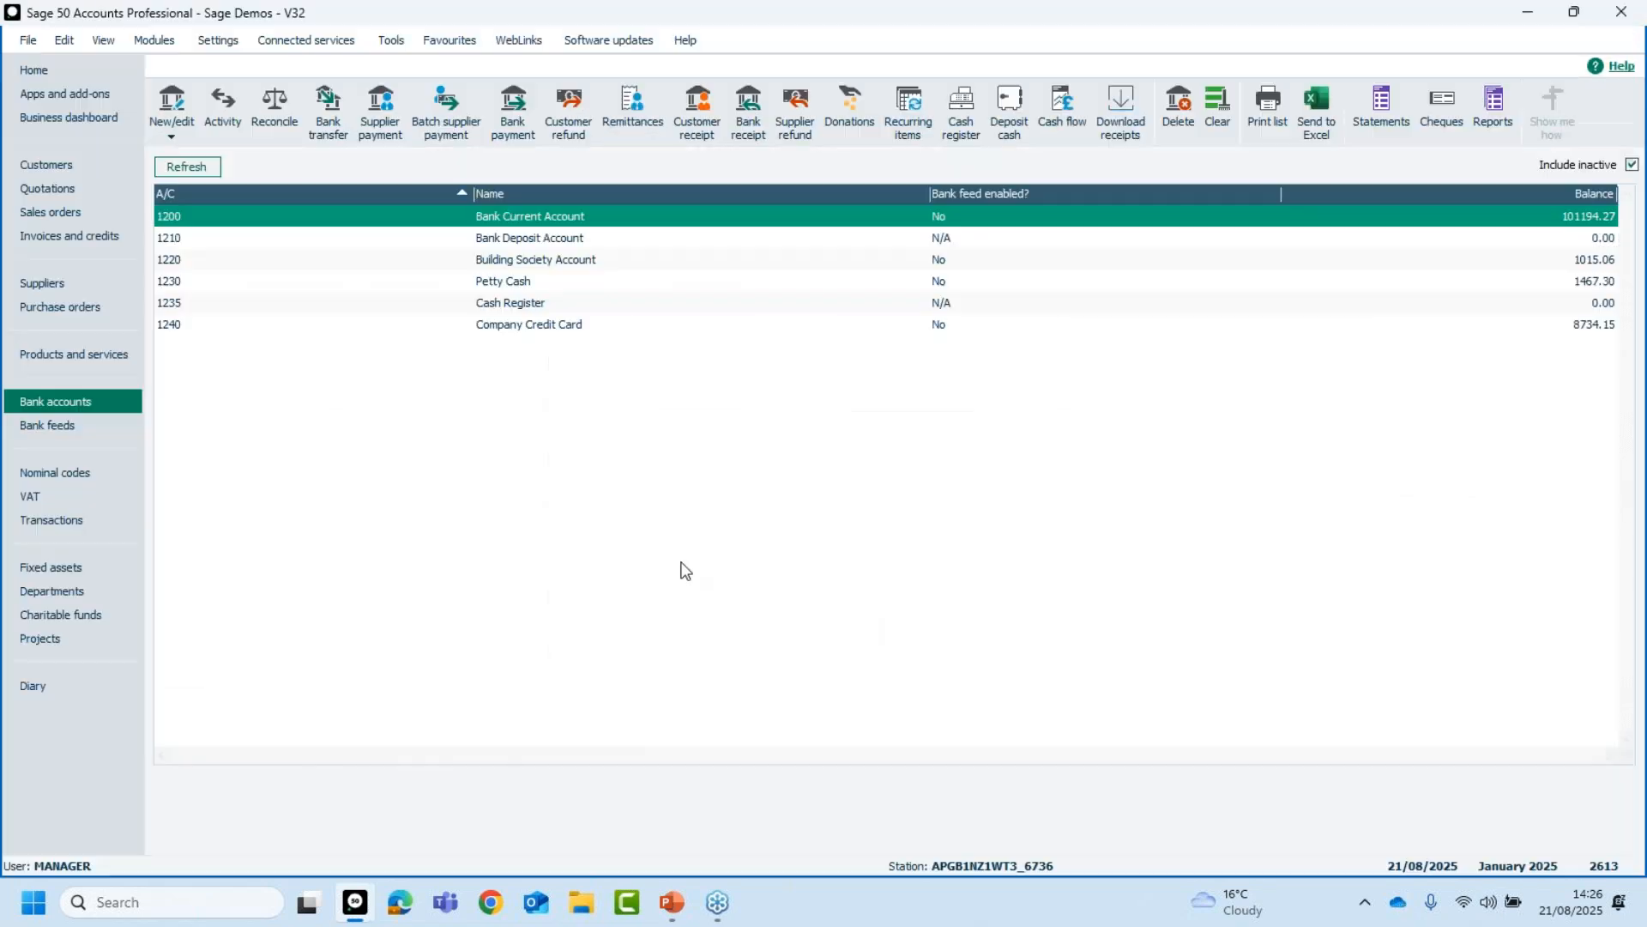
- Examine the newly posted Services and Parts bank payments with references 123 and 124 in the transactions list
click(51, 520)
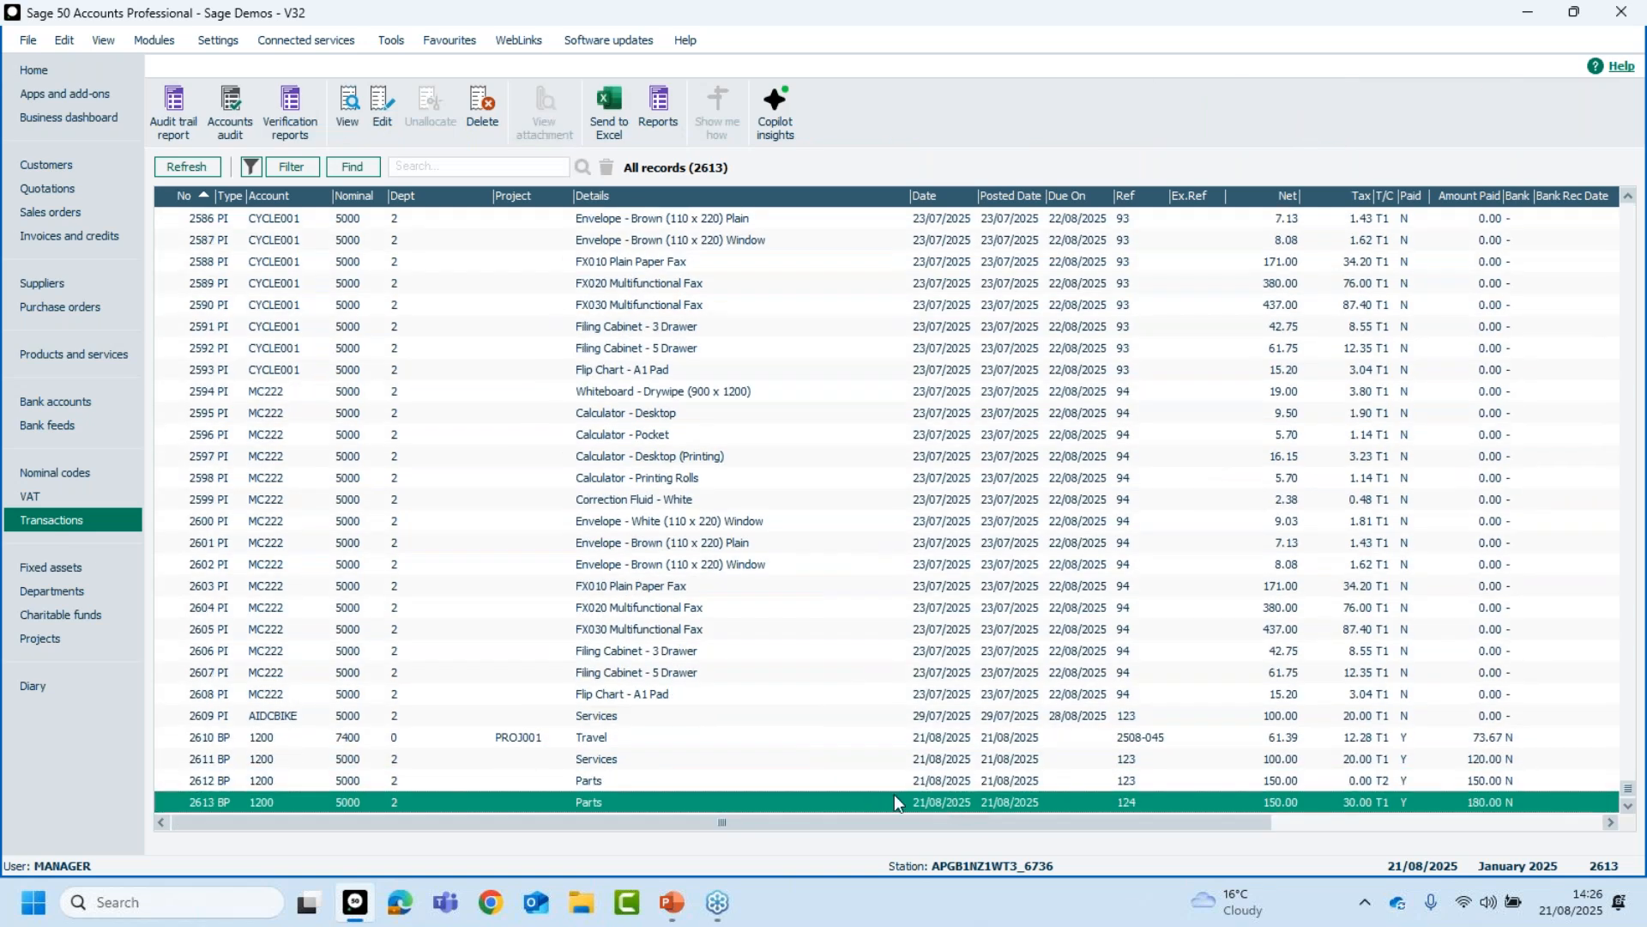
click(617, 758)
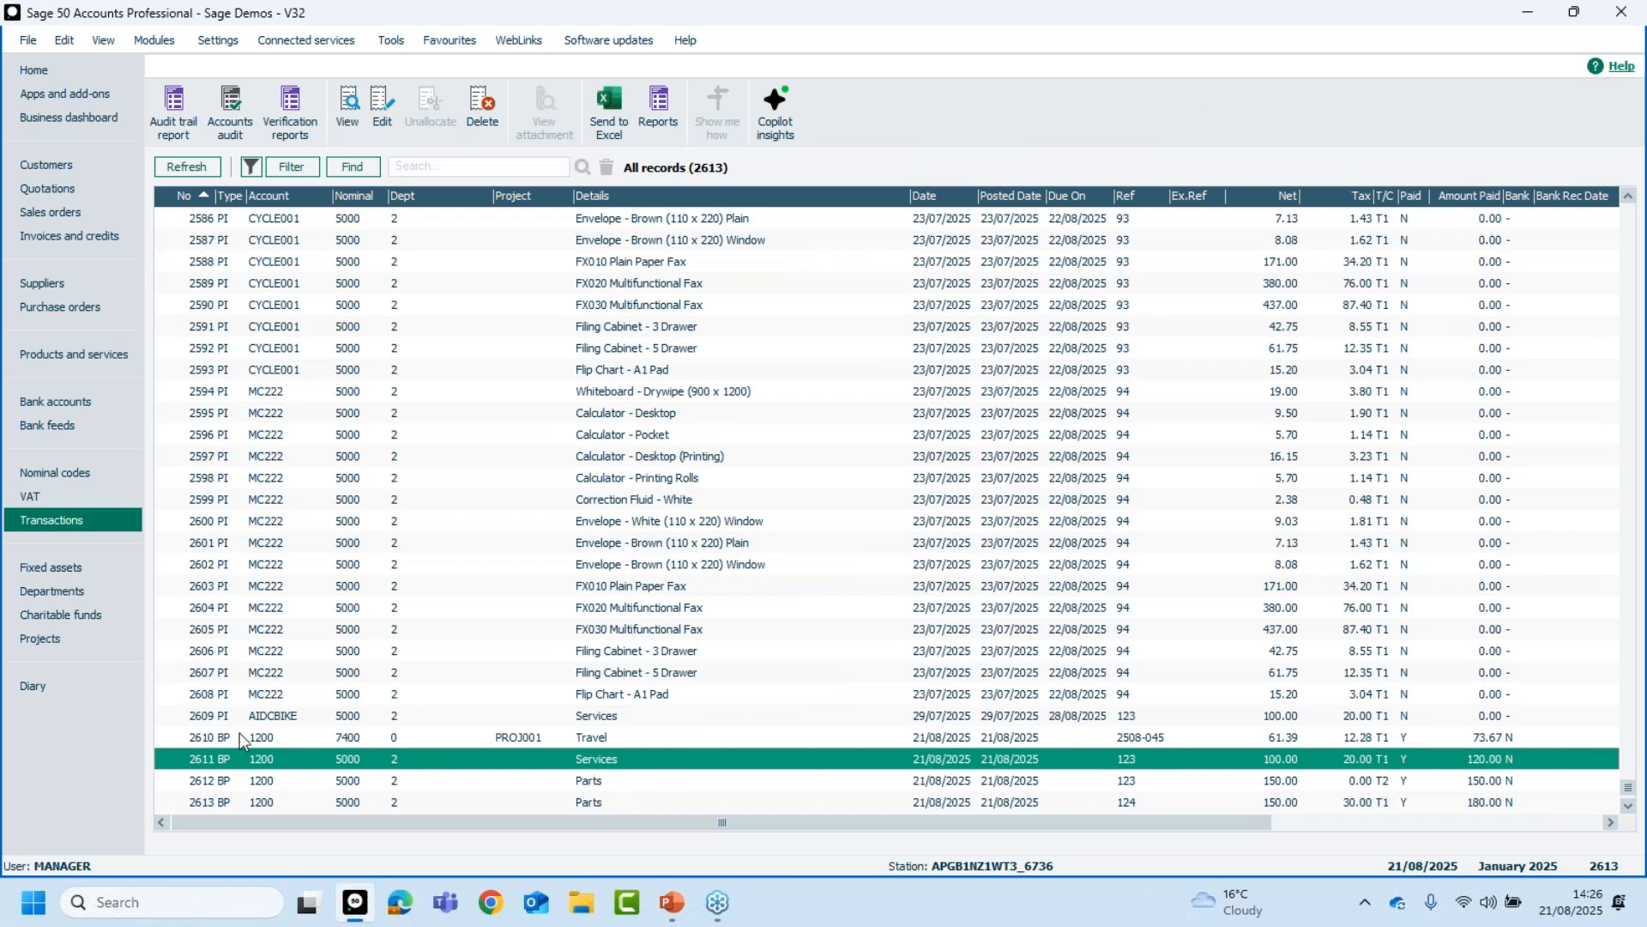
click(589, 783)
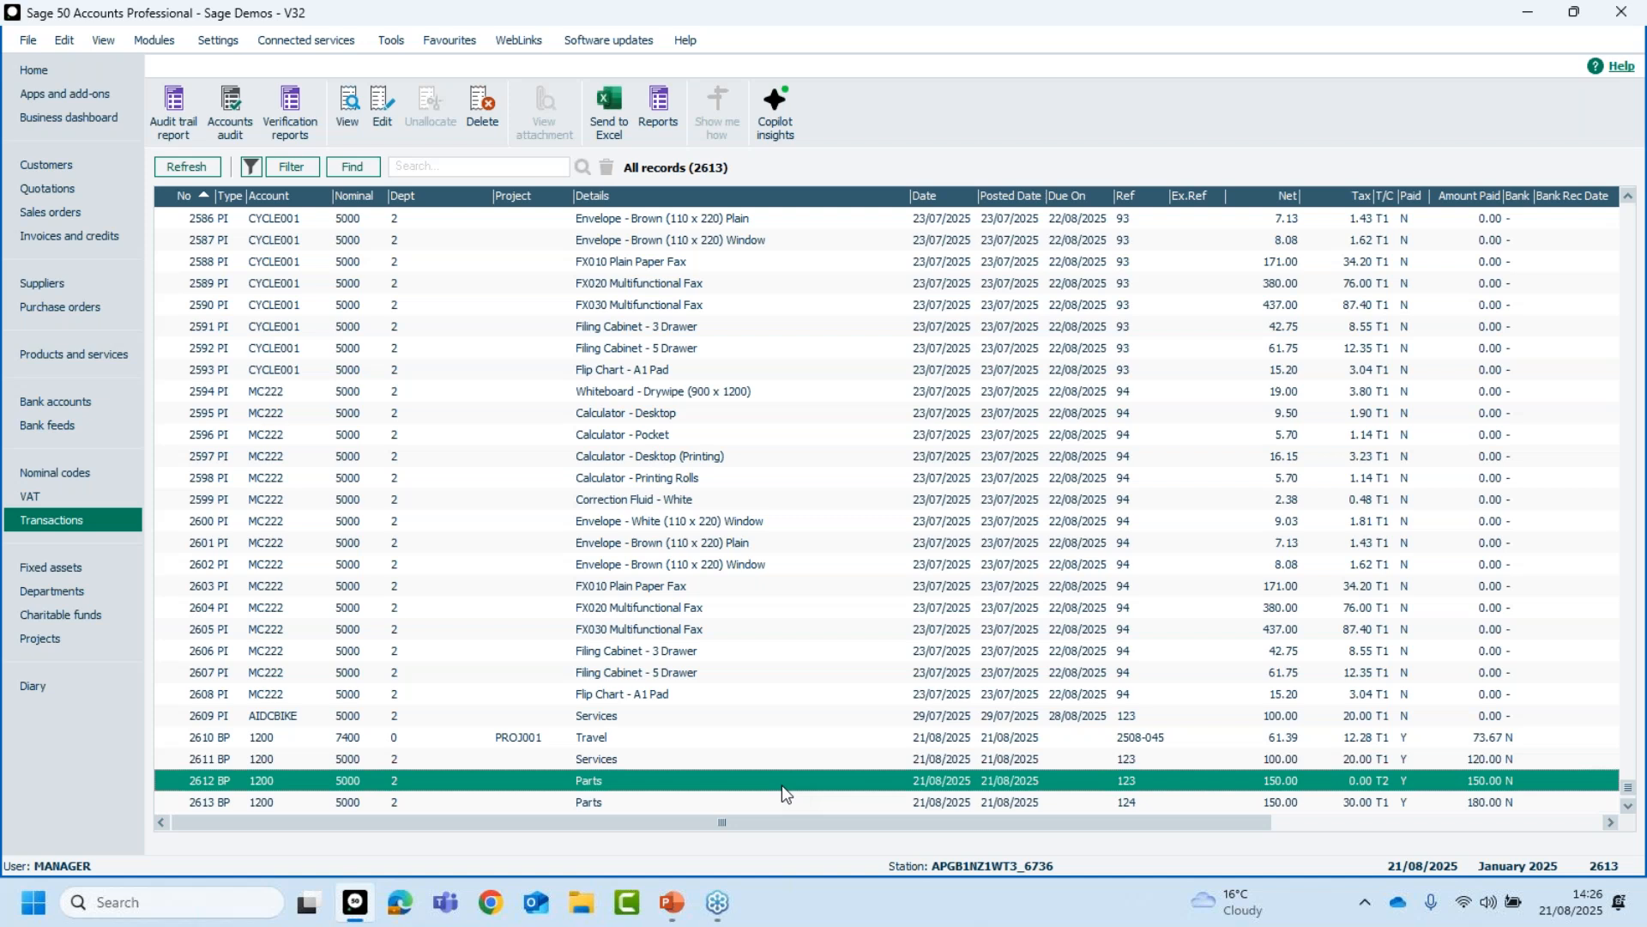
click(642, 802)
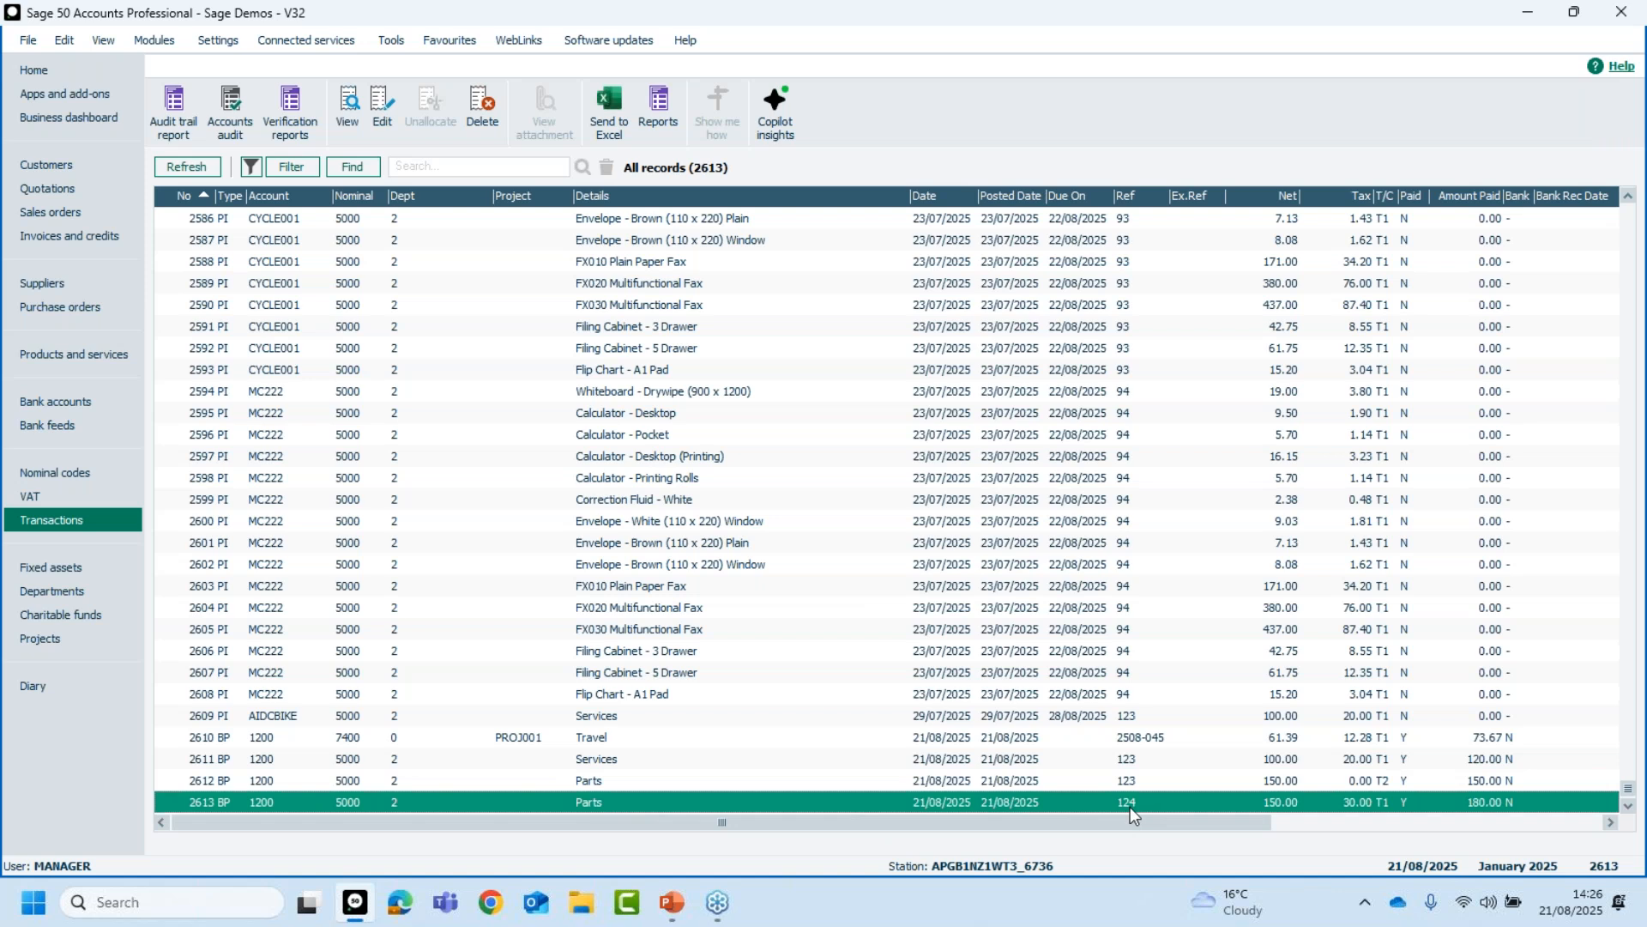
- Look through the unmatched transactions in the Bank Current Account reconciliation, accepting the default statement summary, and close it
click(55, 402)
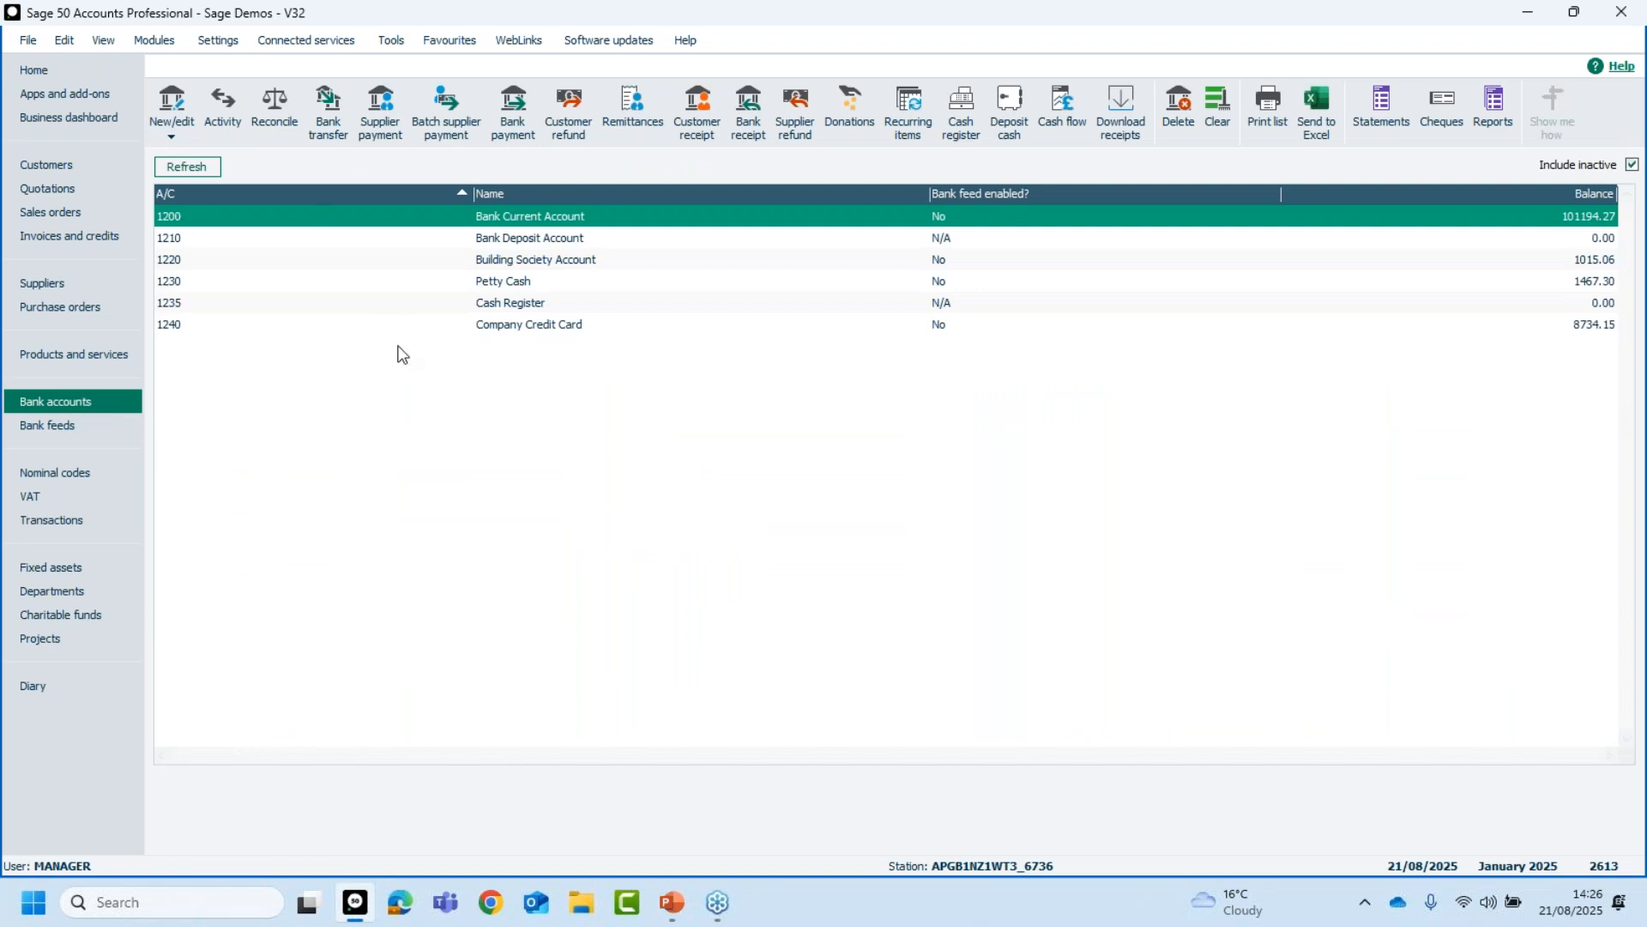
click(273, 103)
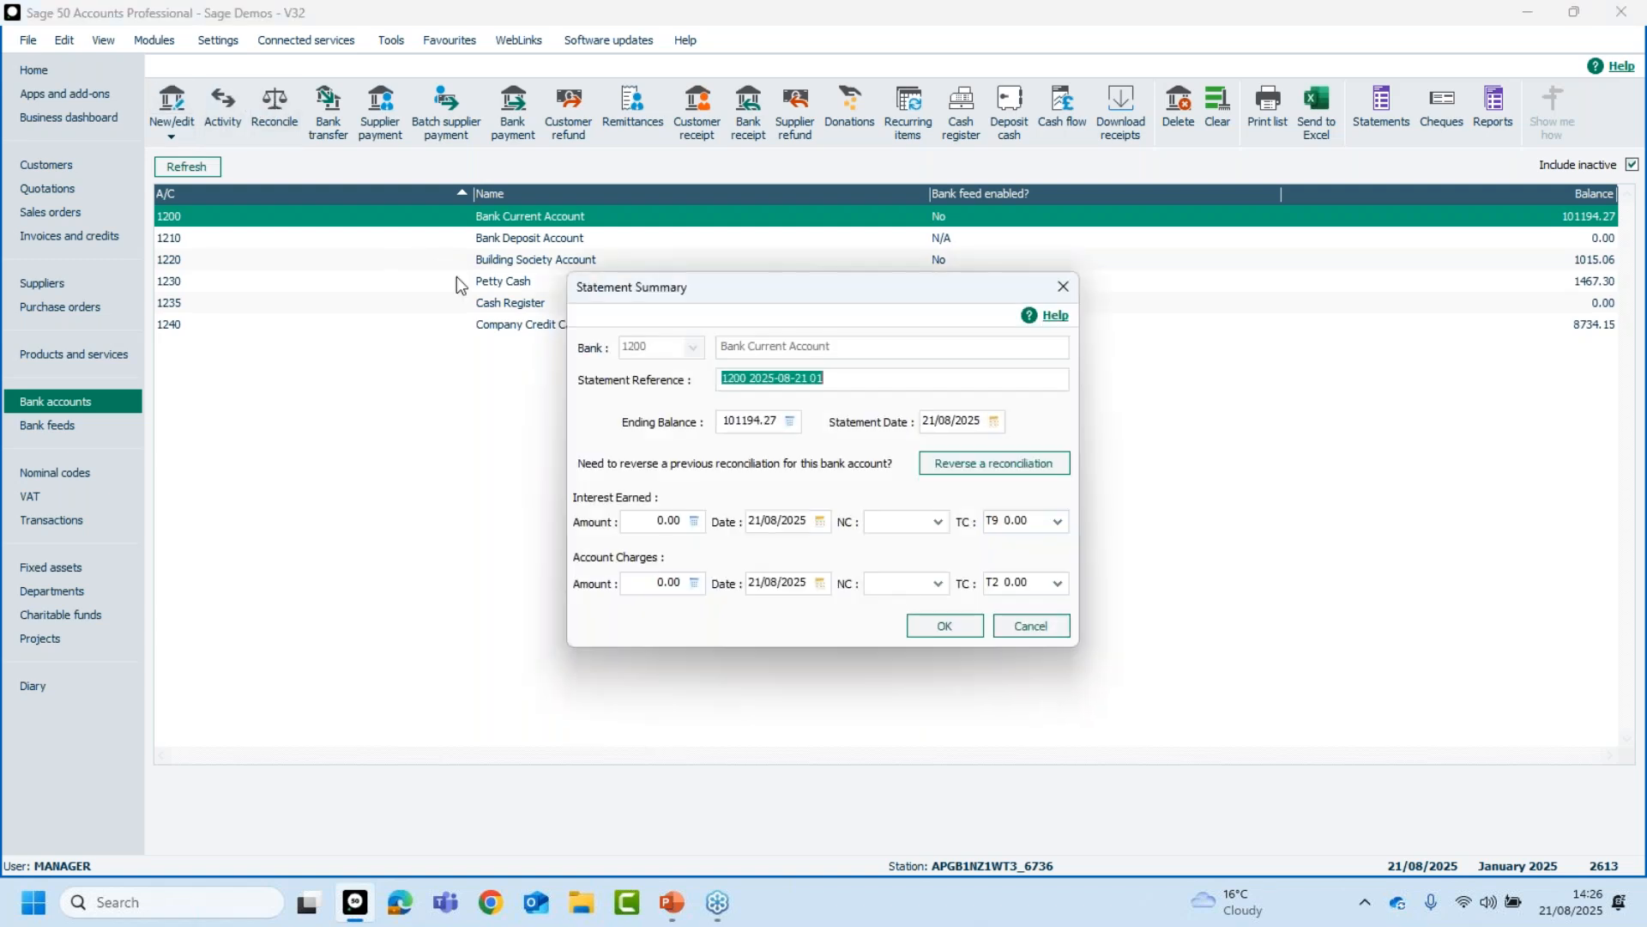
click(951, 623)
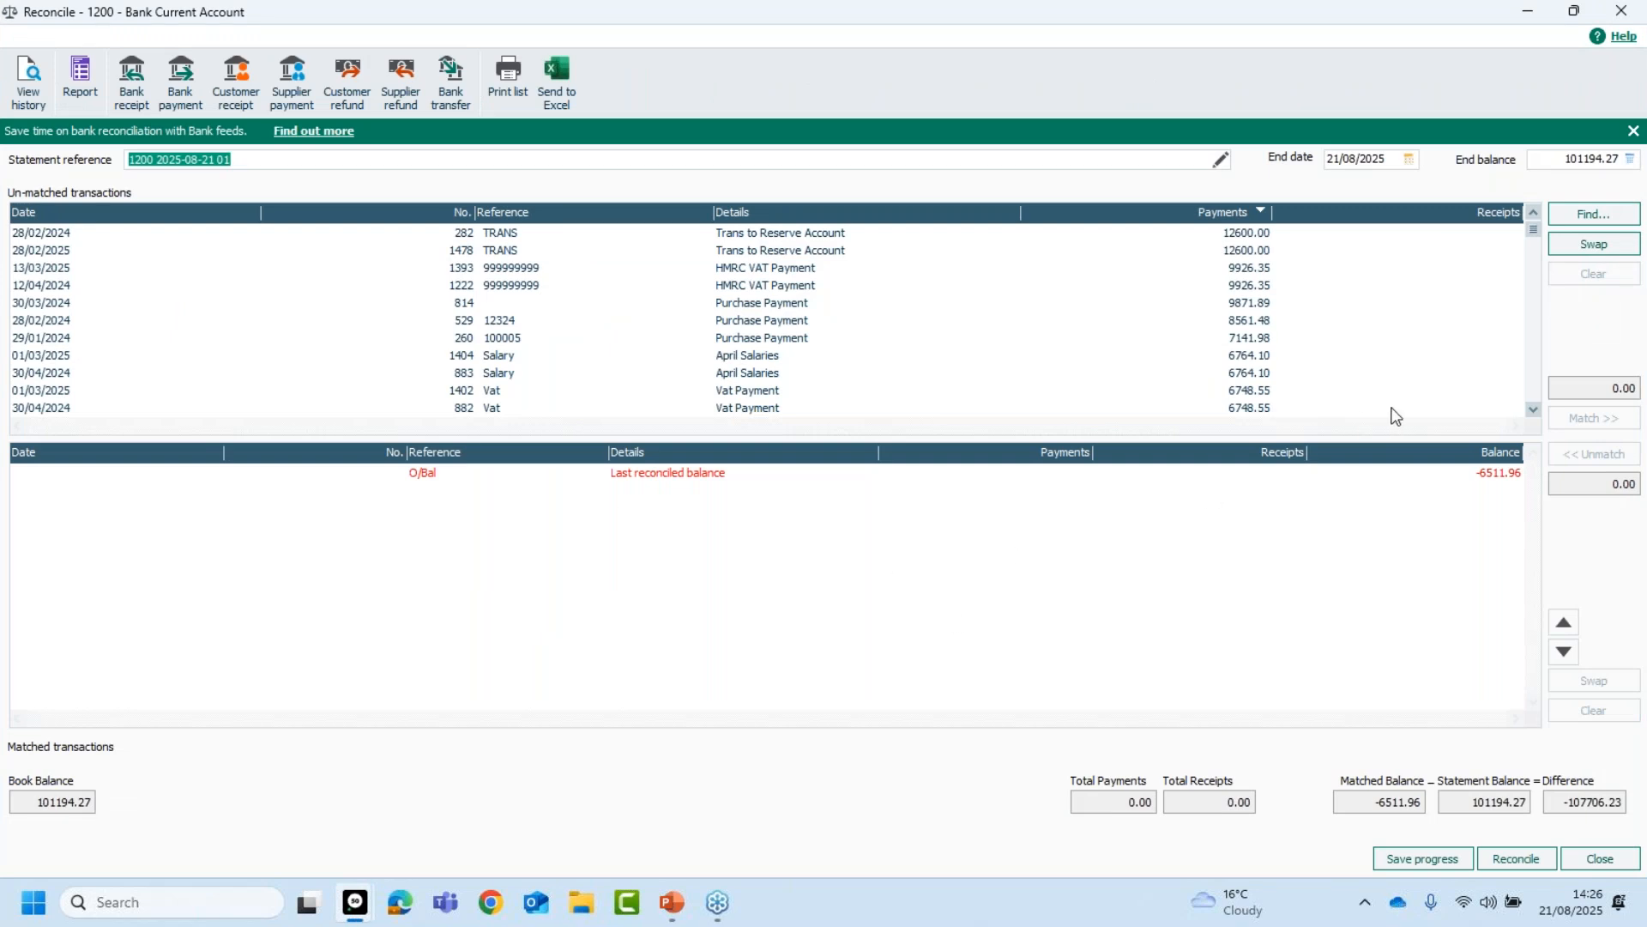
click(1532, 410)
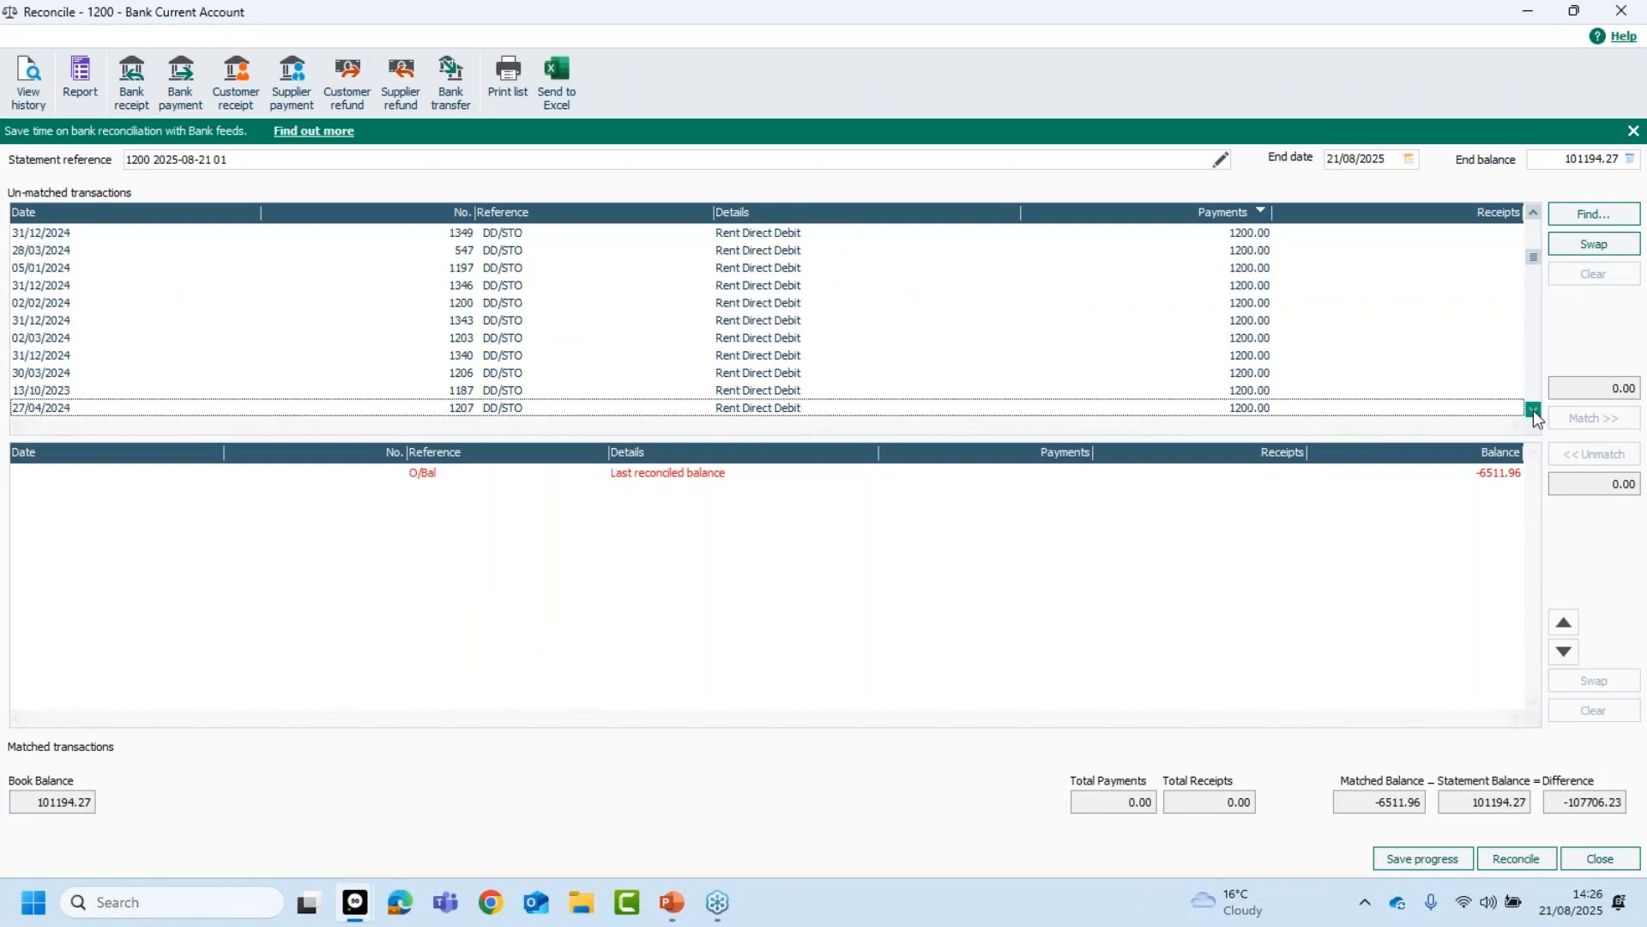
drag(1535, 260, 1536, 446)
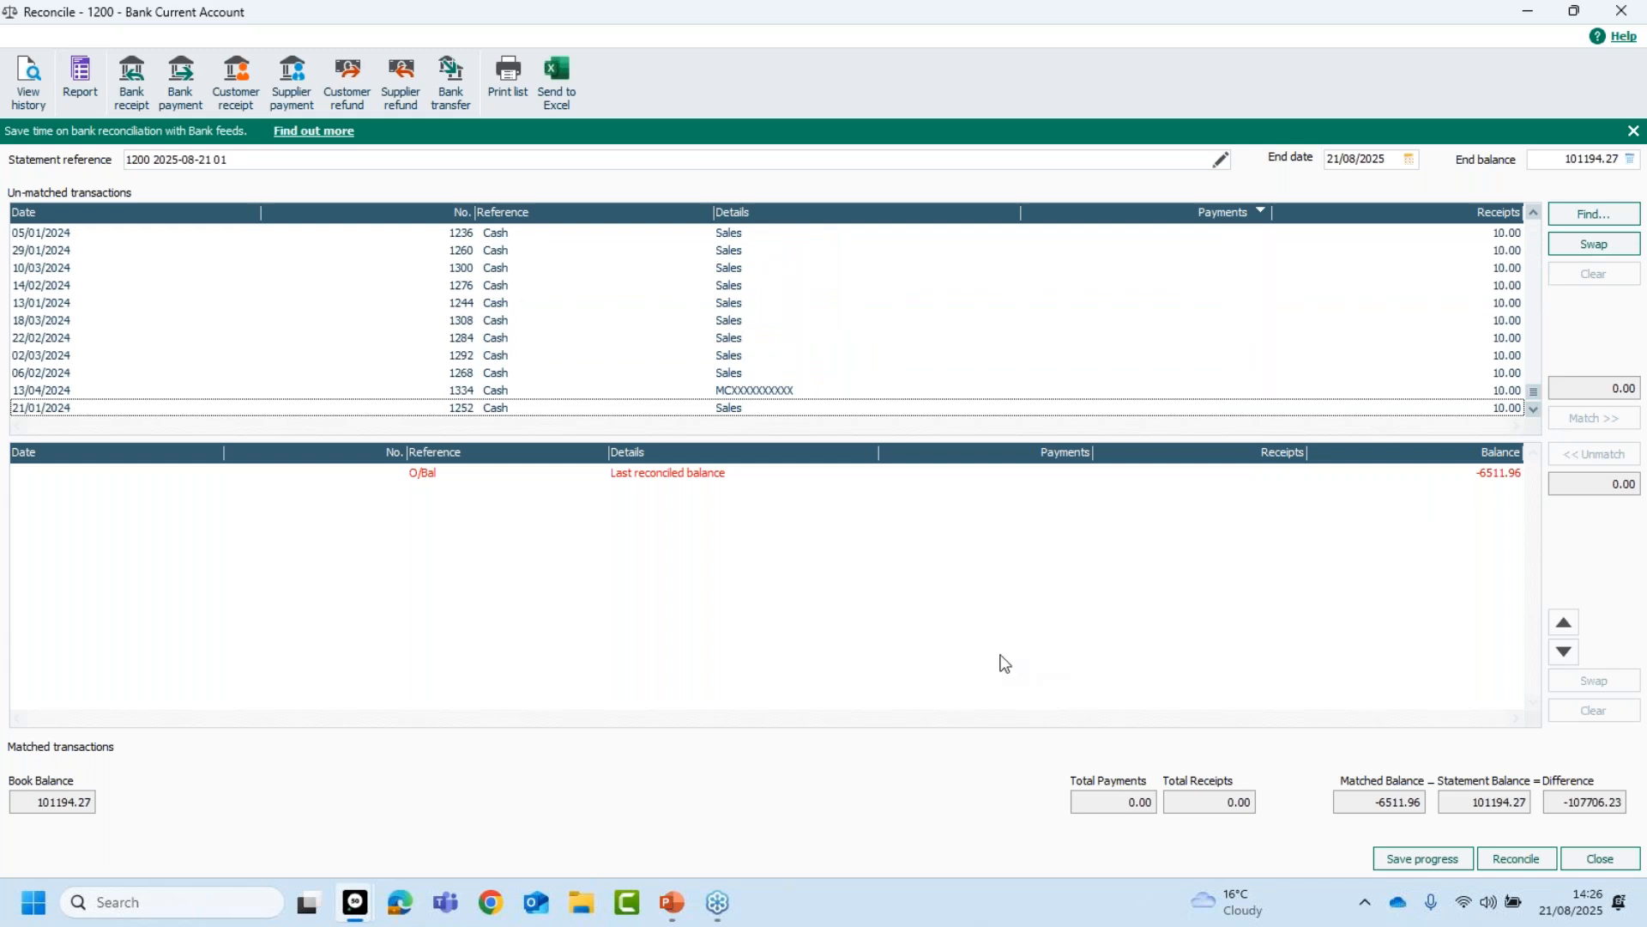
click(1534, 409)
click(1598, 857)
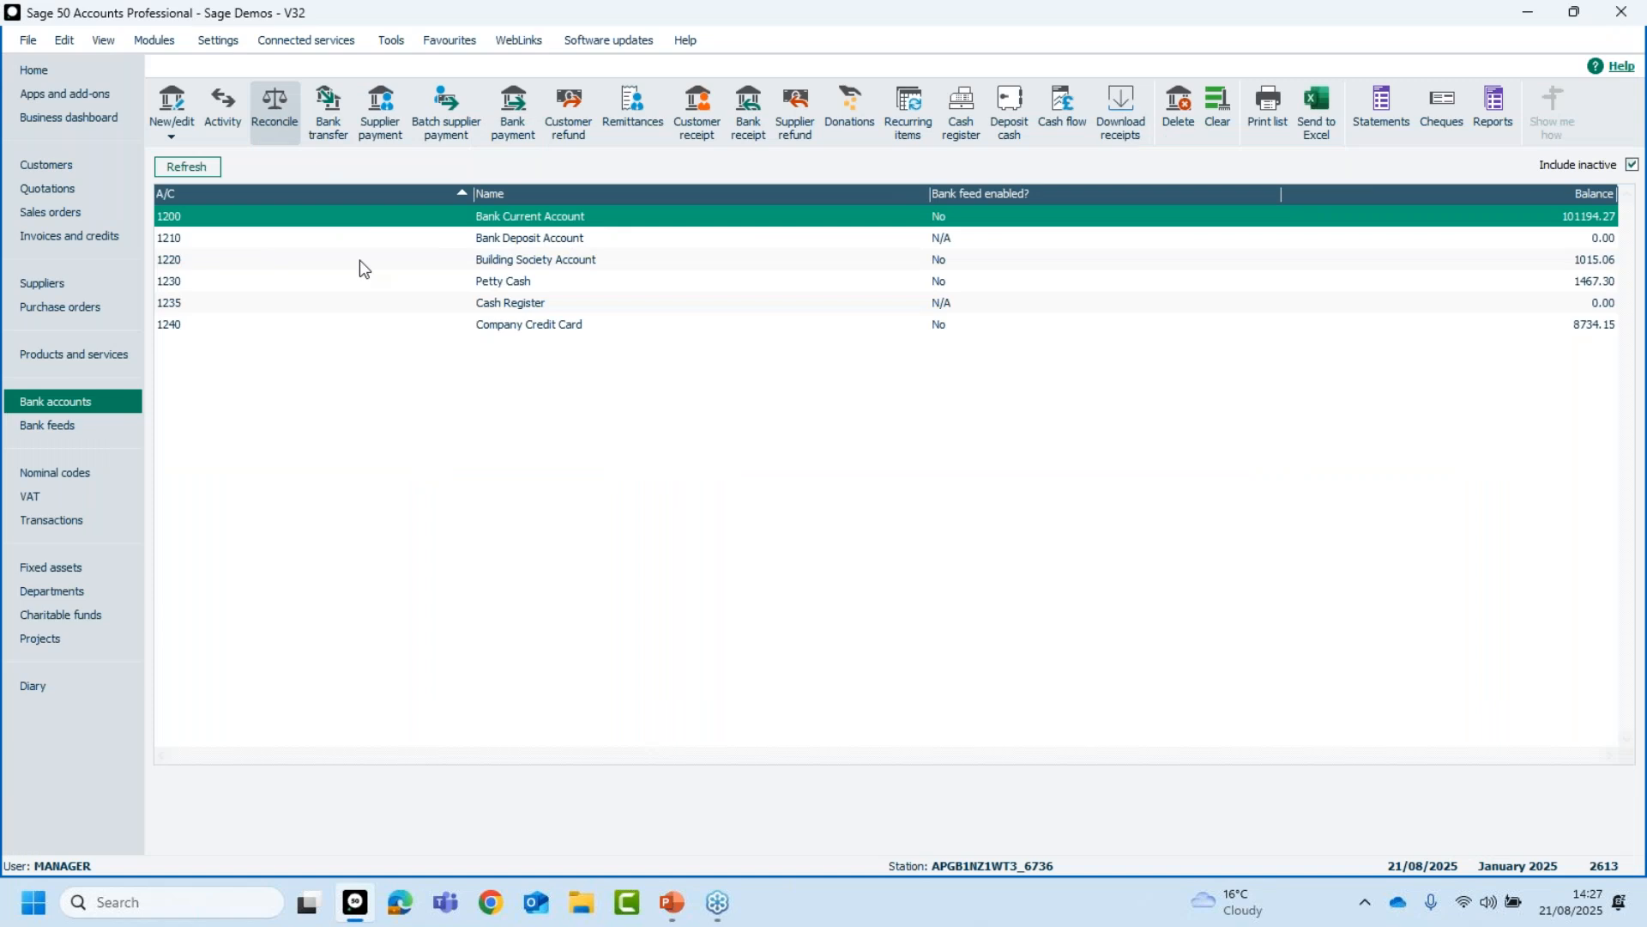
- Reopen the reconciliation with unmatched transactions sorted by number, and examine how references 123 and 124 are grouped
click(939, 626)
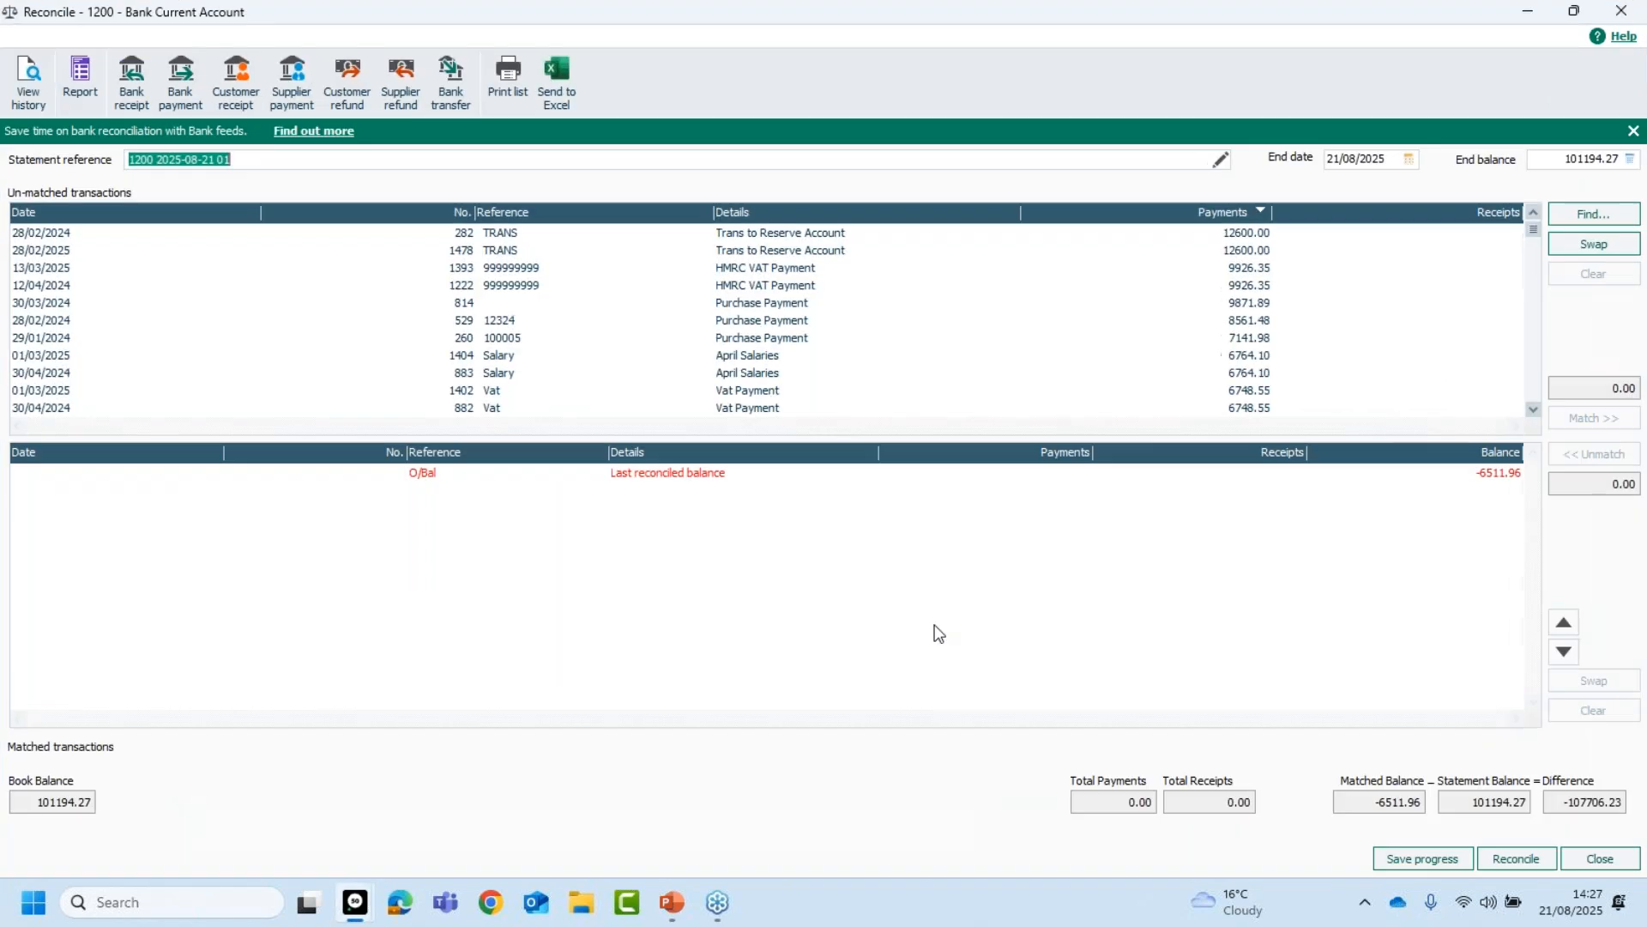
click(371, 213)
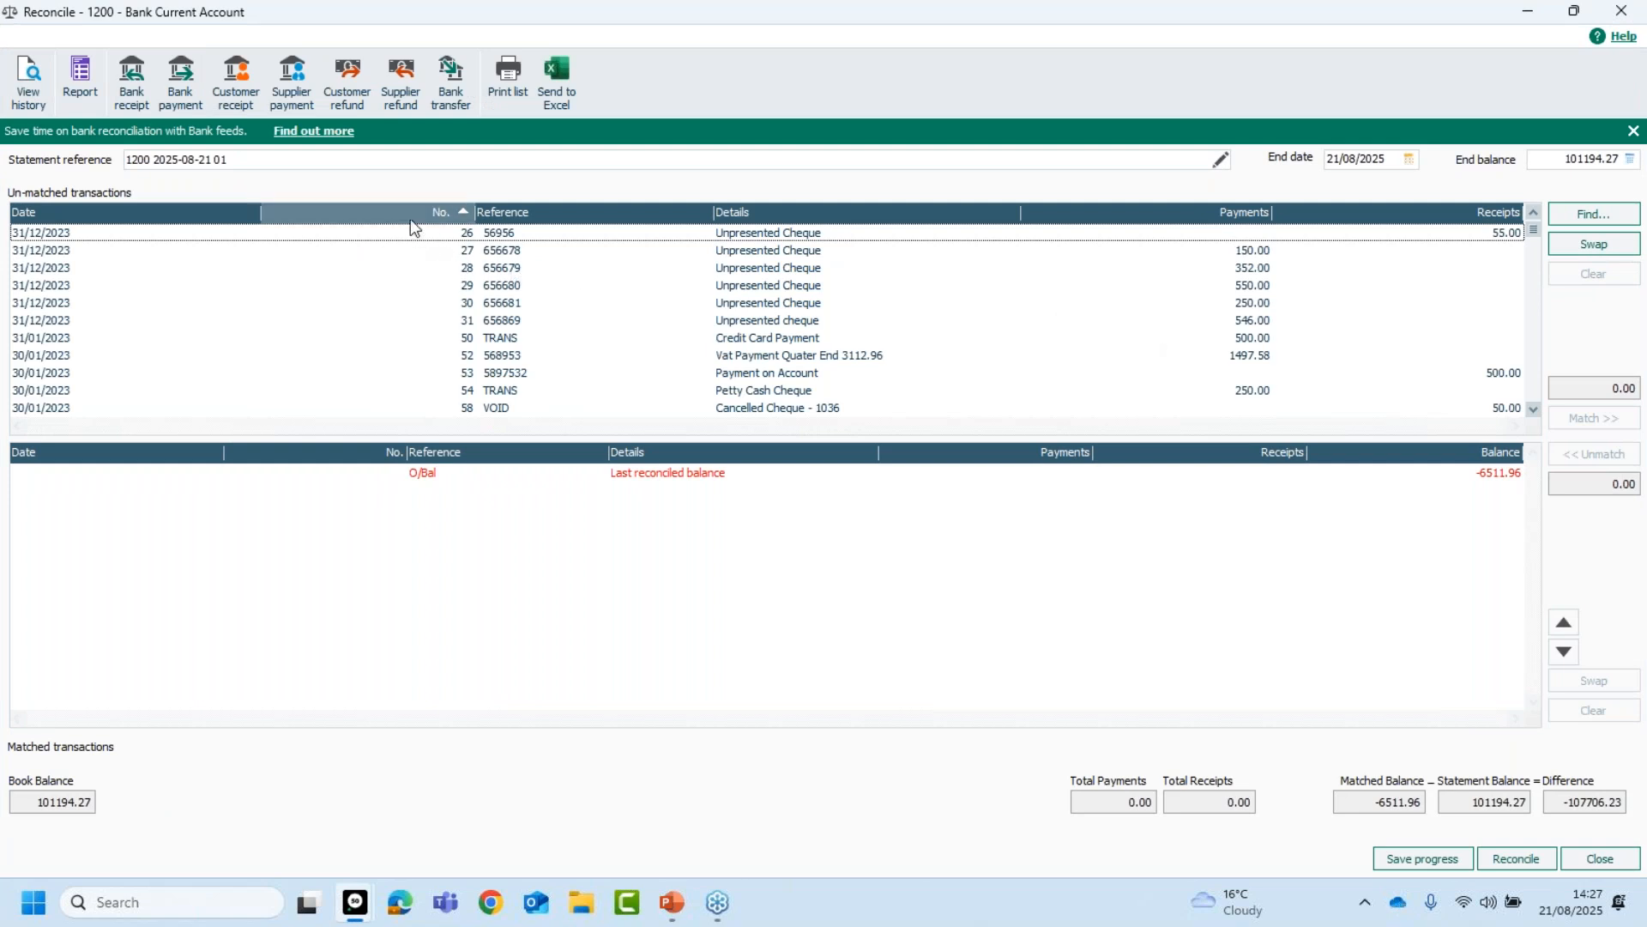
drag(1533, 231, 1533, 410)
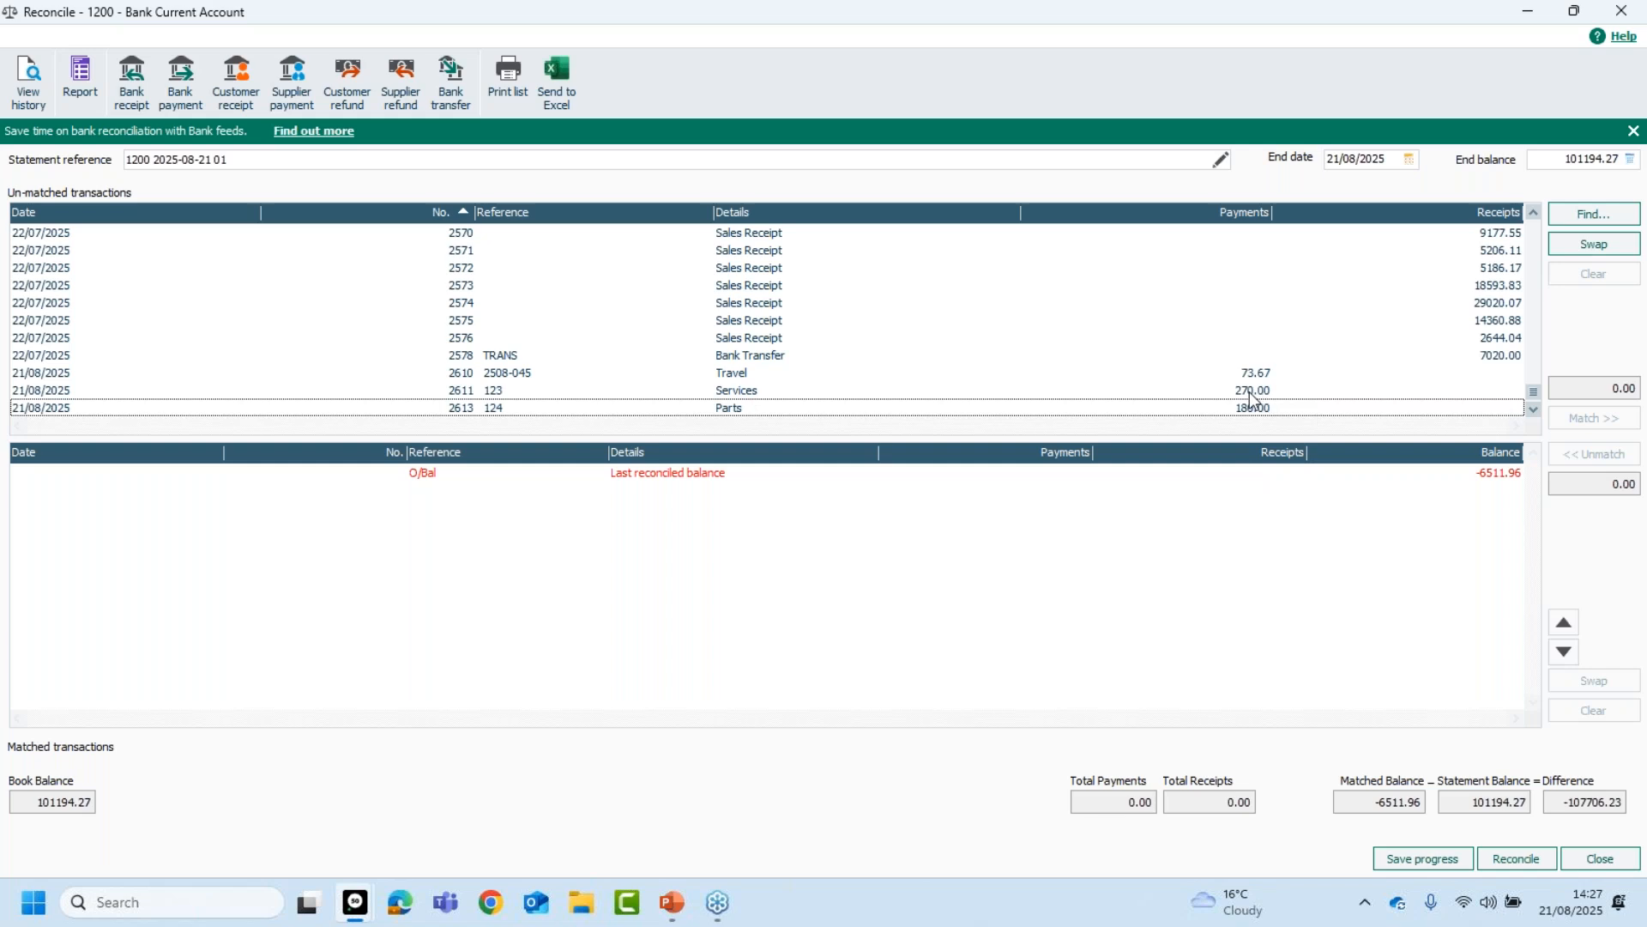
click(510, 410)
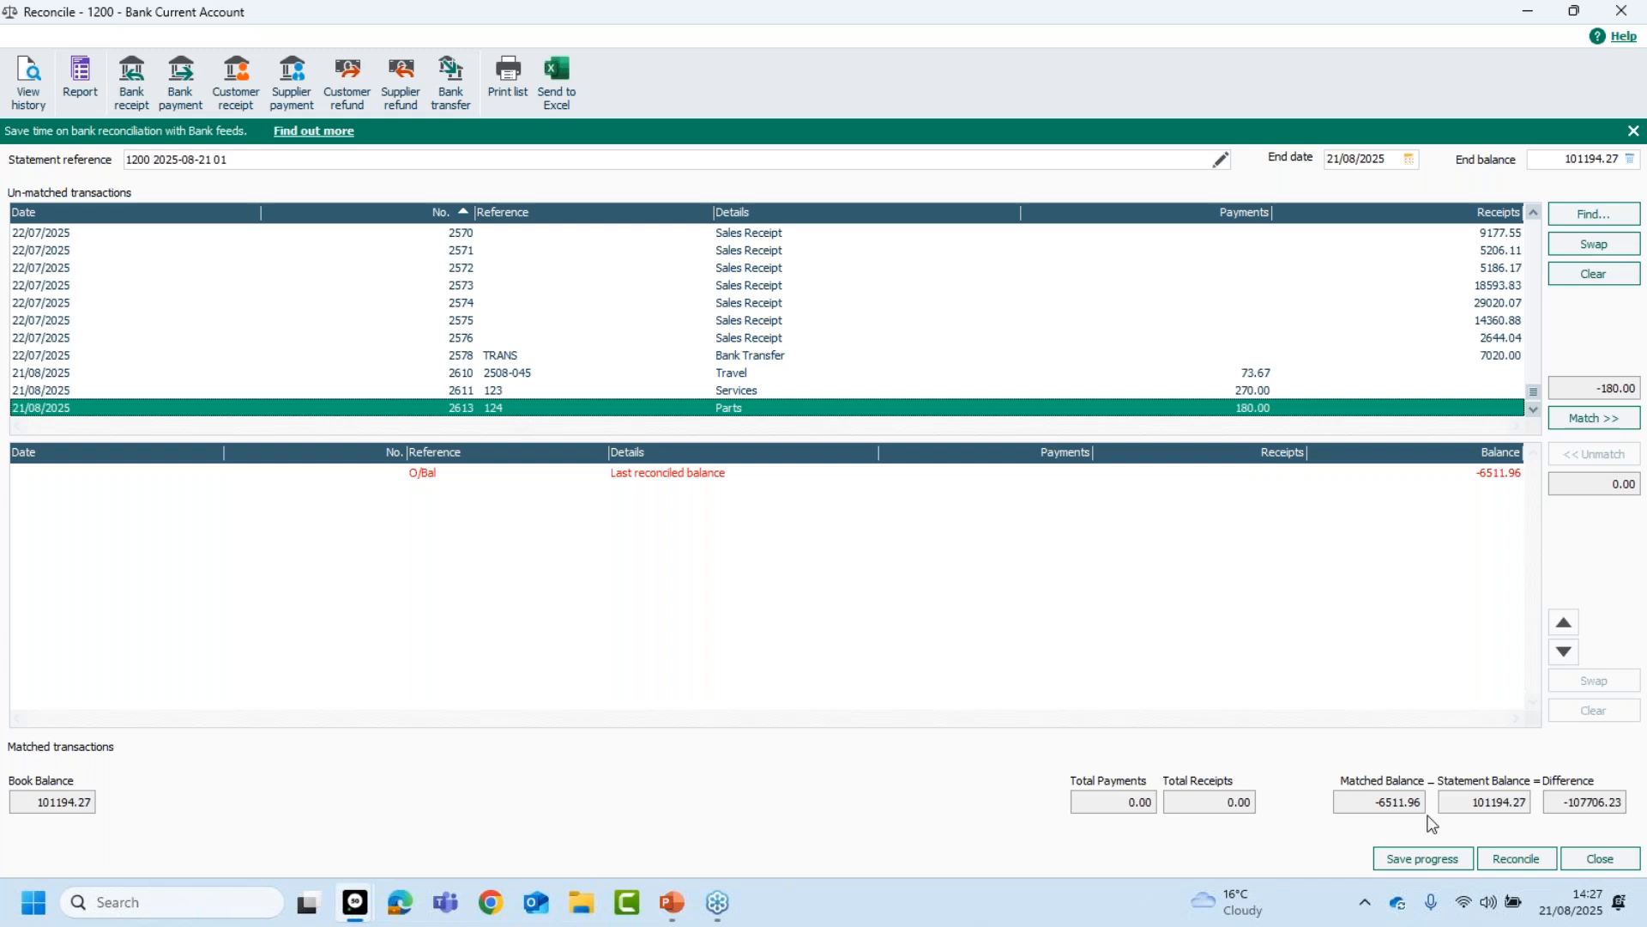
click(1596, 860)
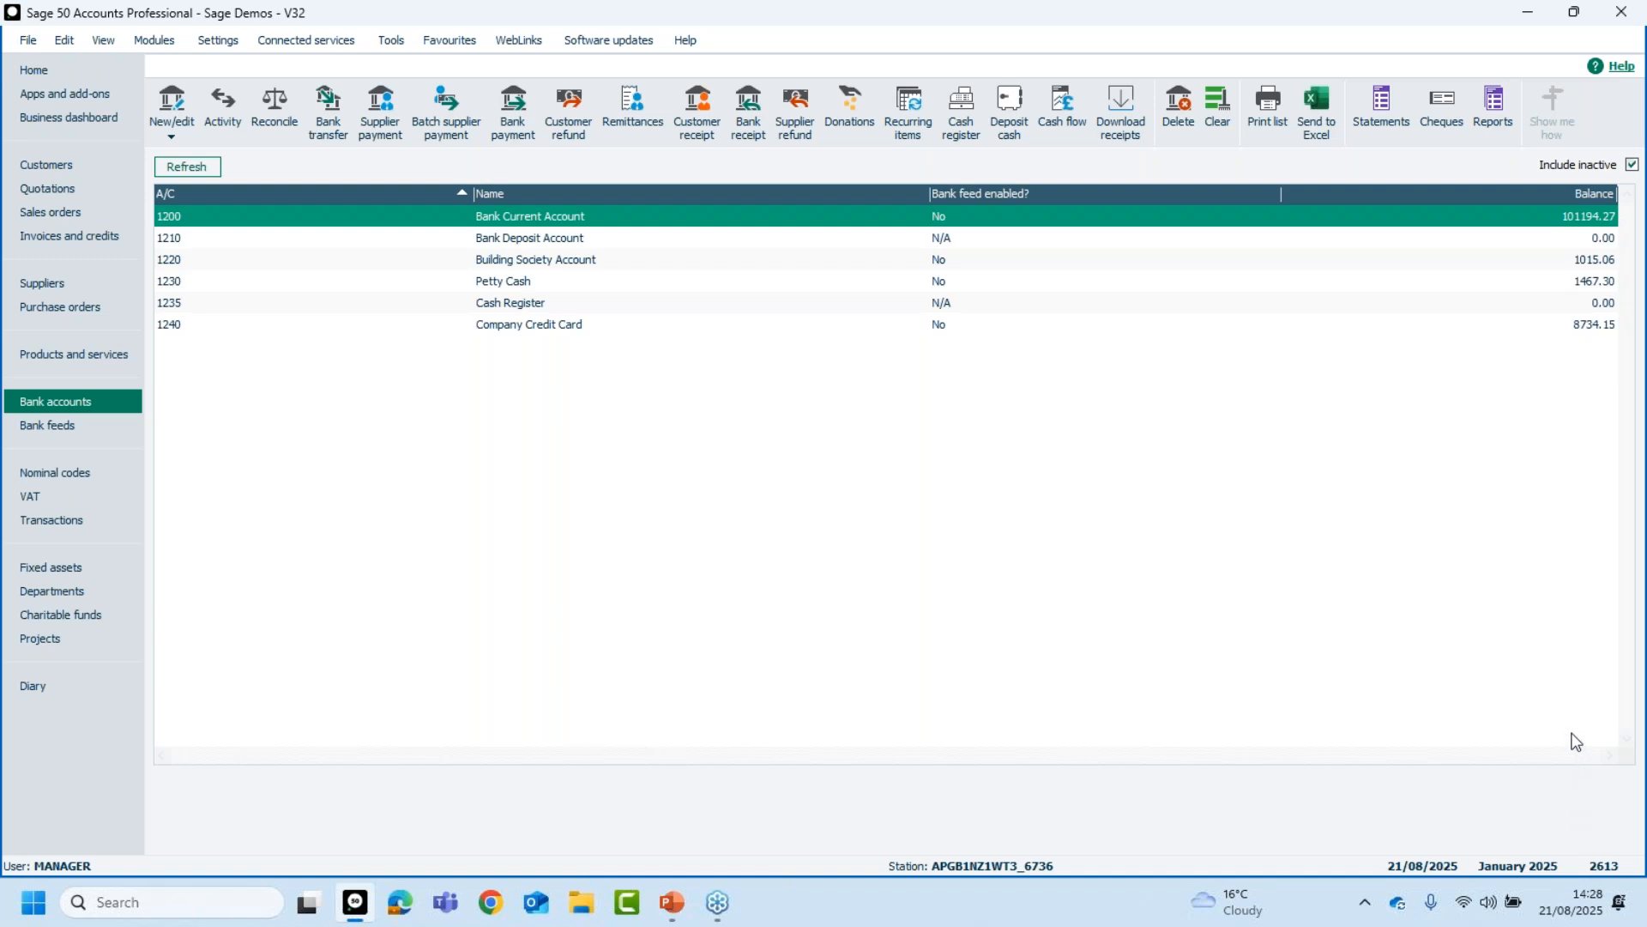
- Check the account type on the Bank Current Account record, and view the available account types in a new bank record without saving
double_click(467, 219)
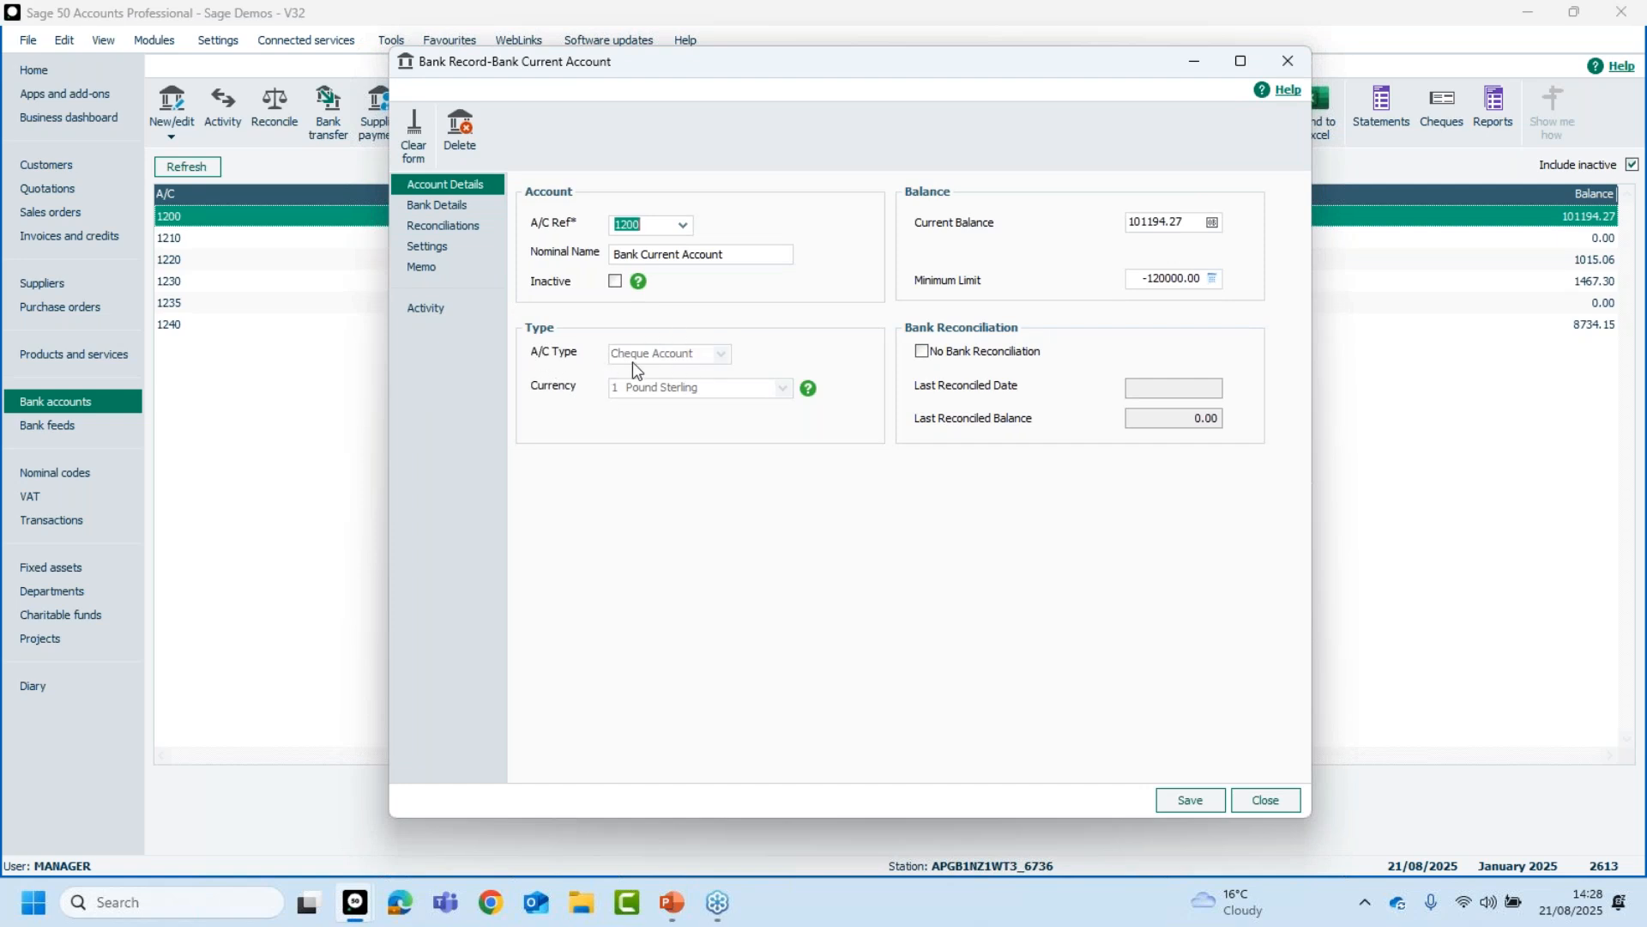
click(1269, 799)
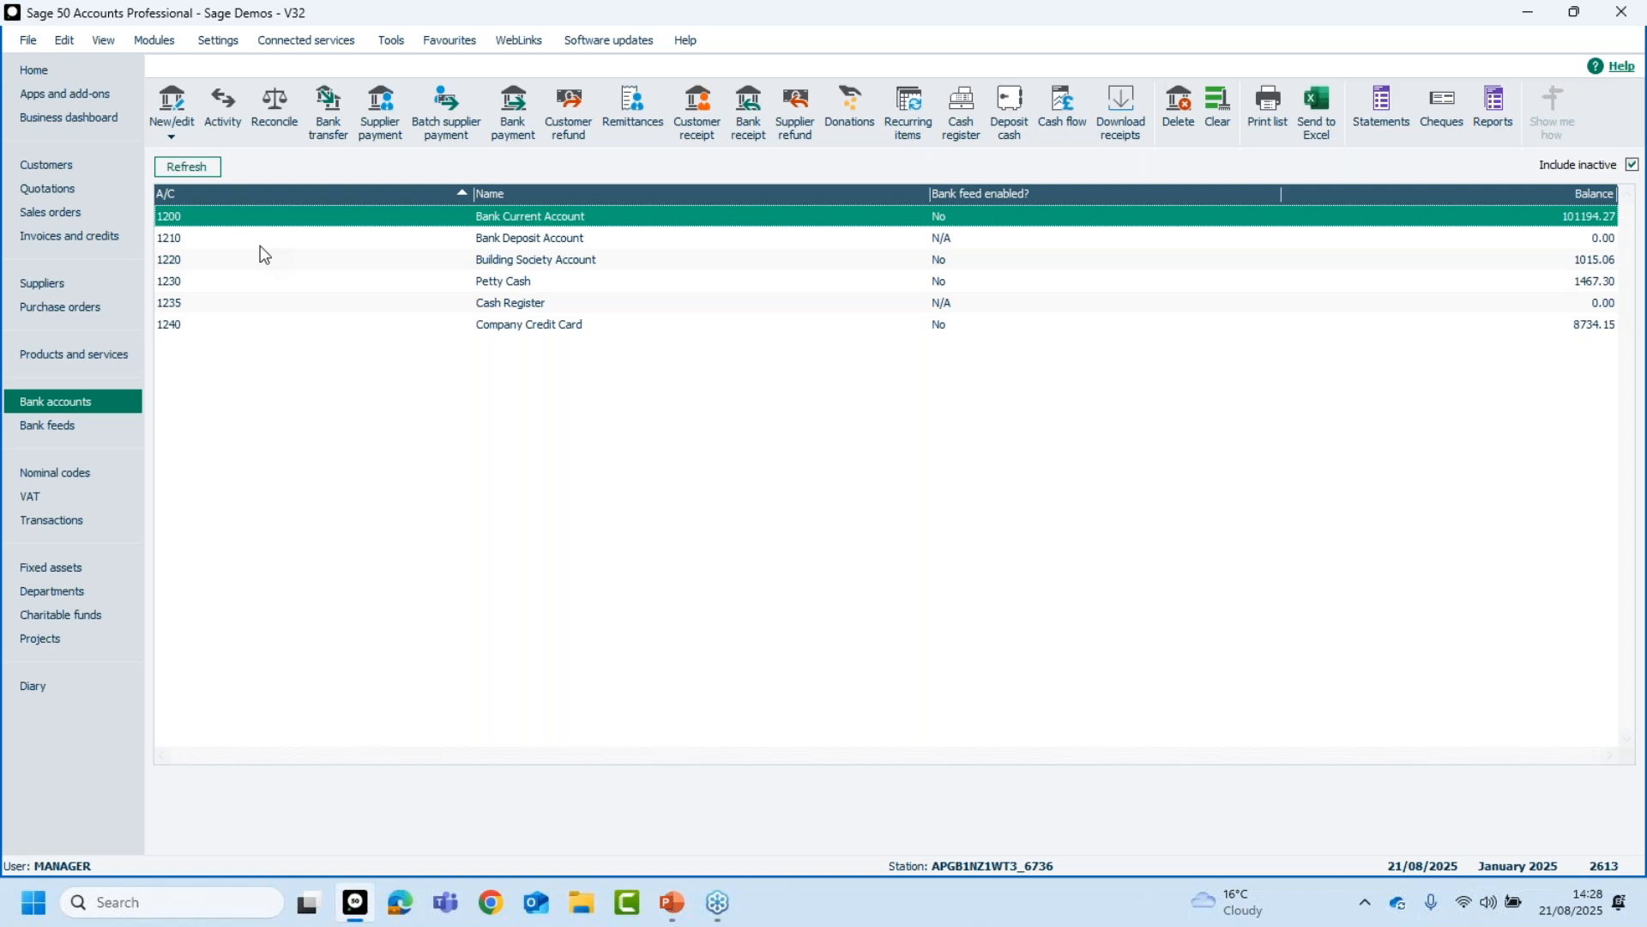
click(241, 211)
click(172, 103)
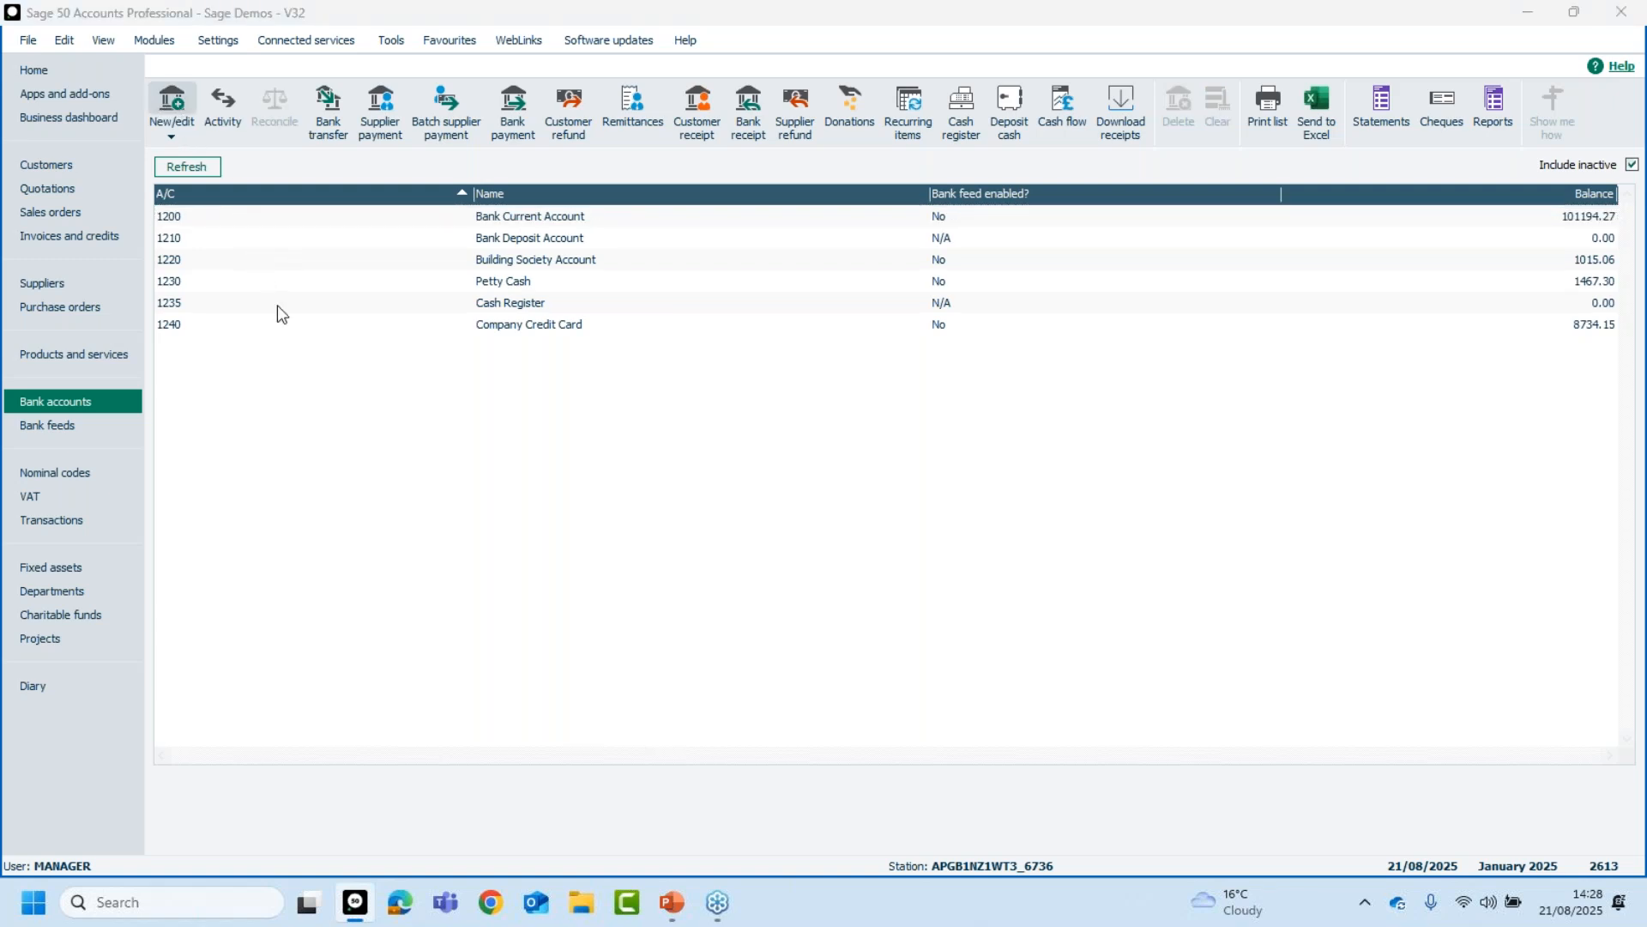
click(721, 355)
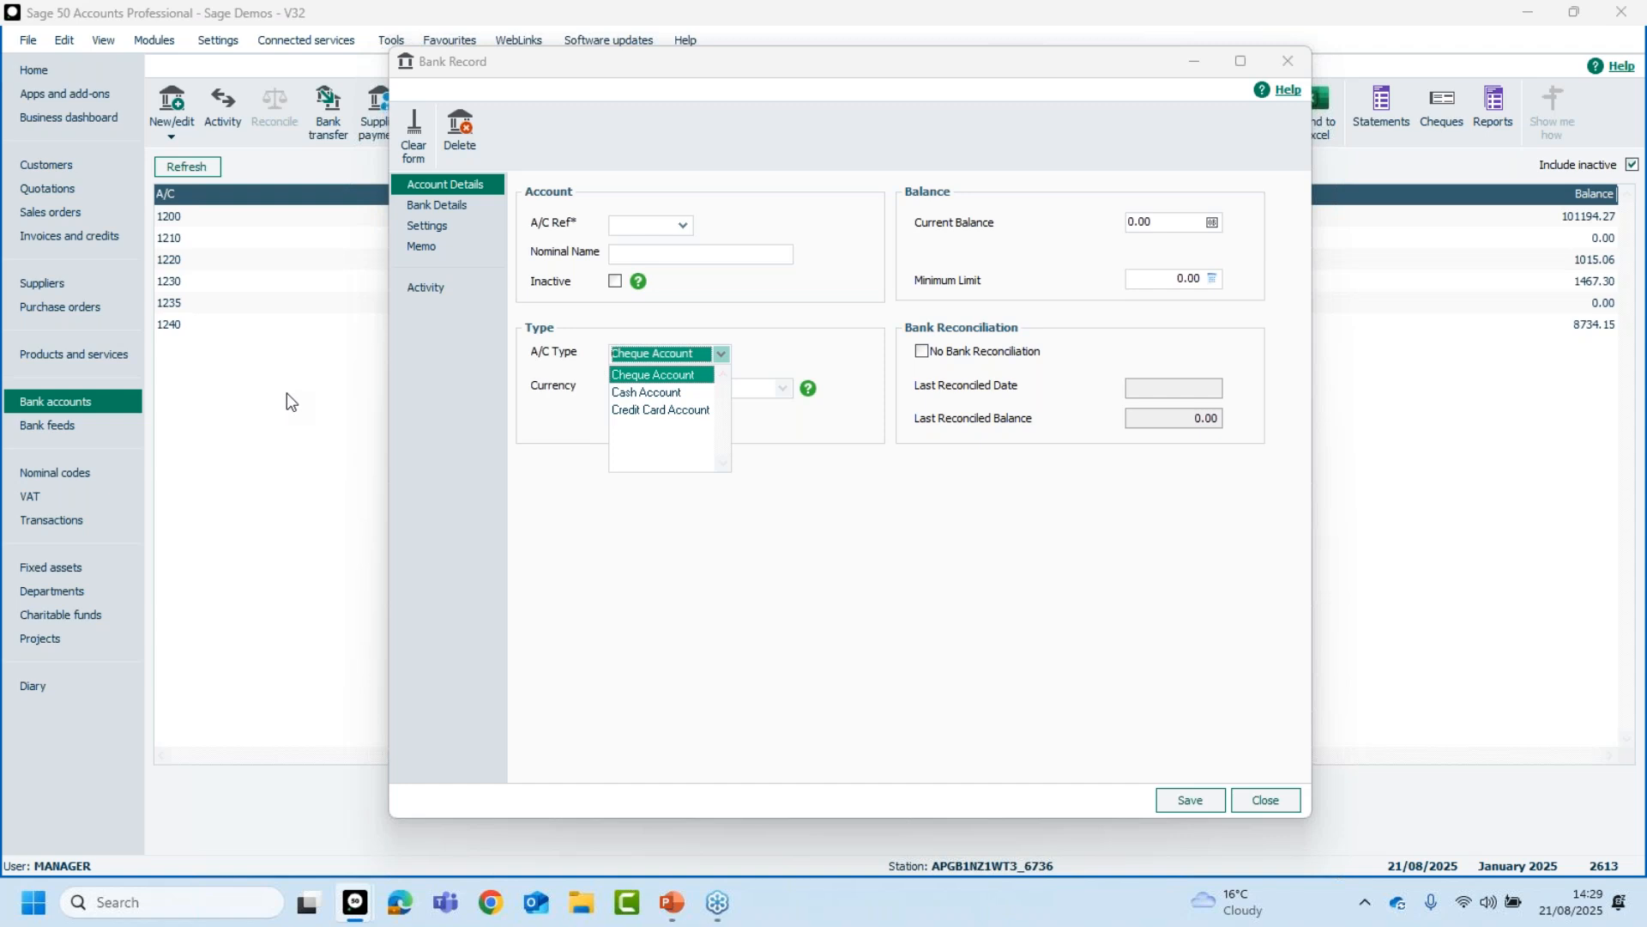
click(821, 573)
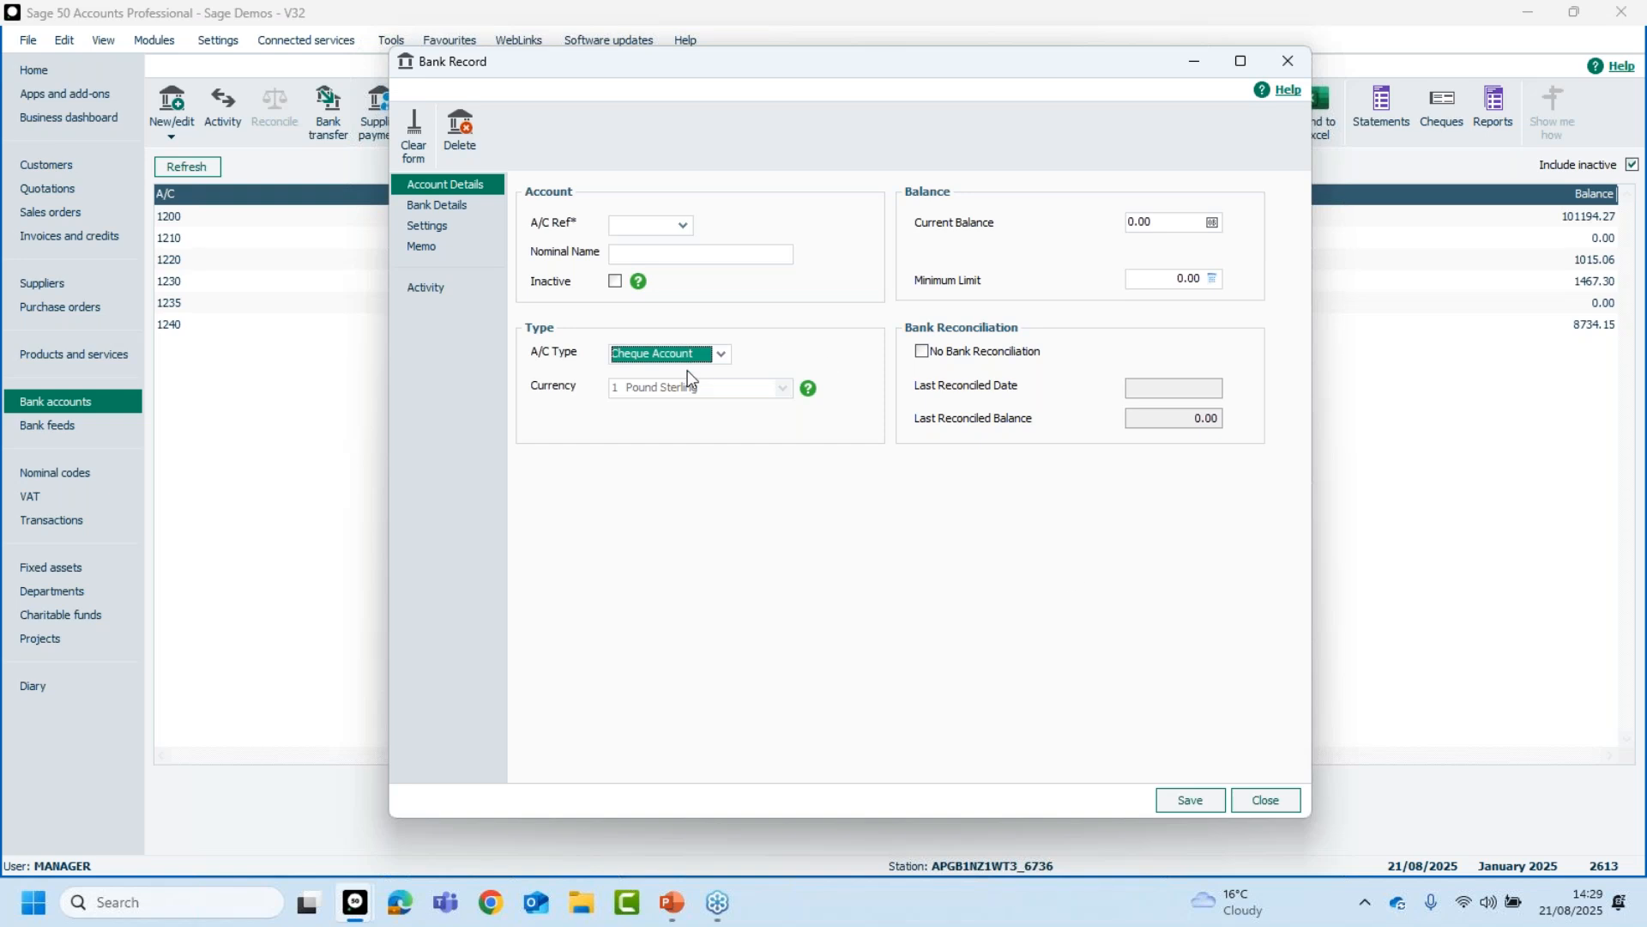
click(1266, 802)
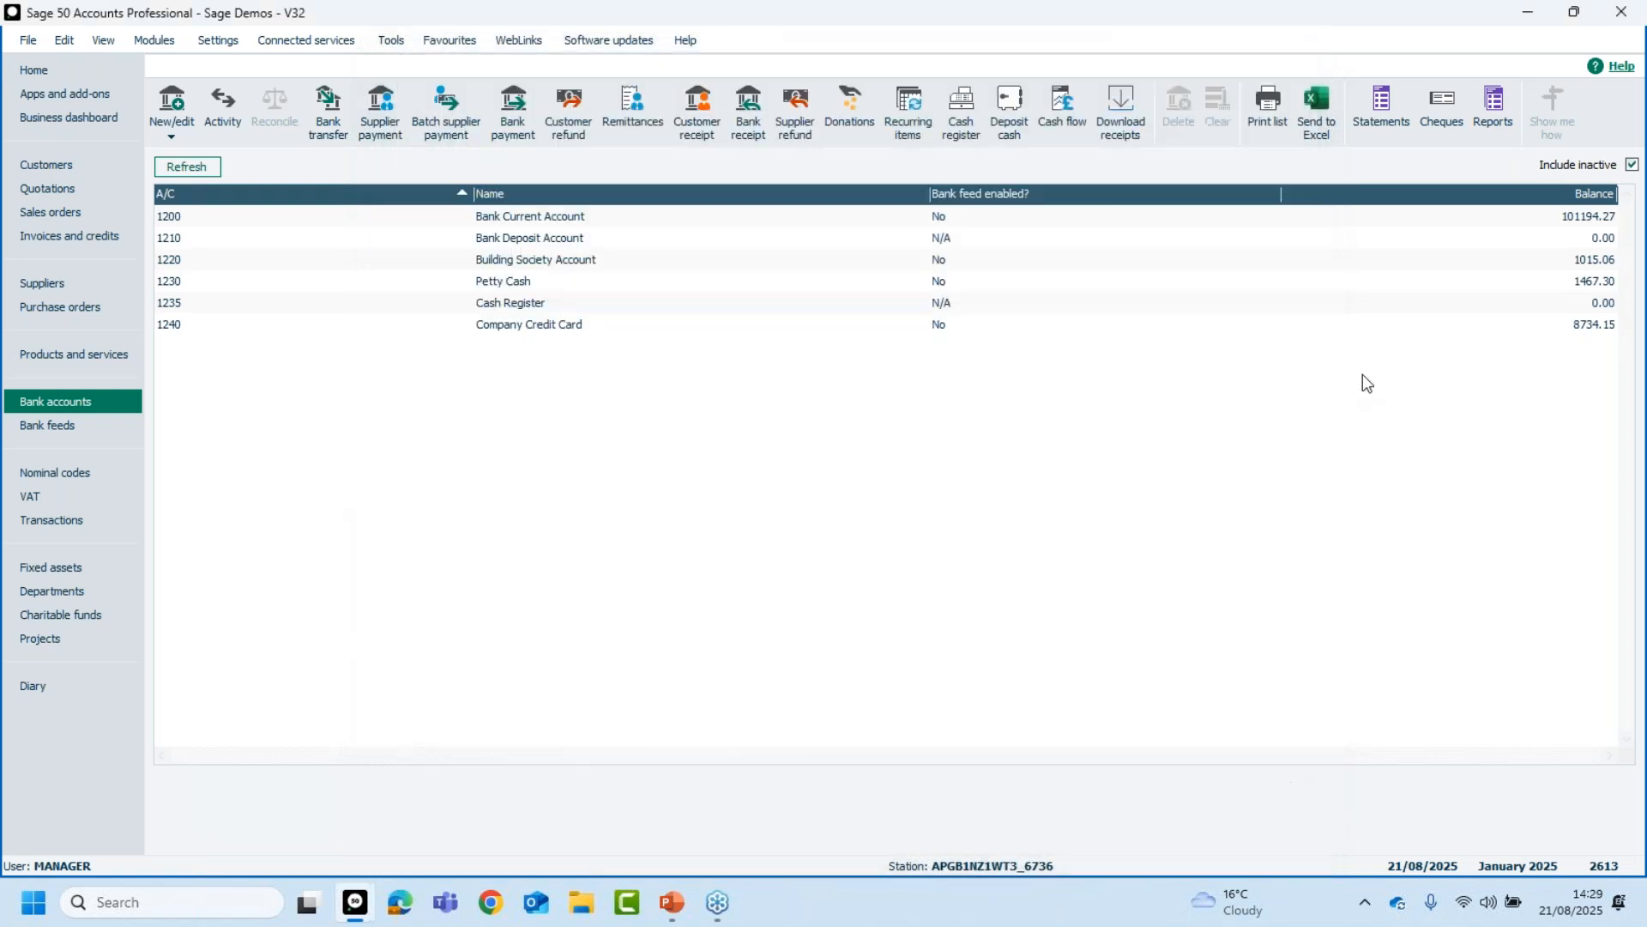
- View the Bank payments day book reports available for bank accounts, and switch to PowerPoint
click(1497, 107)
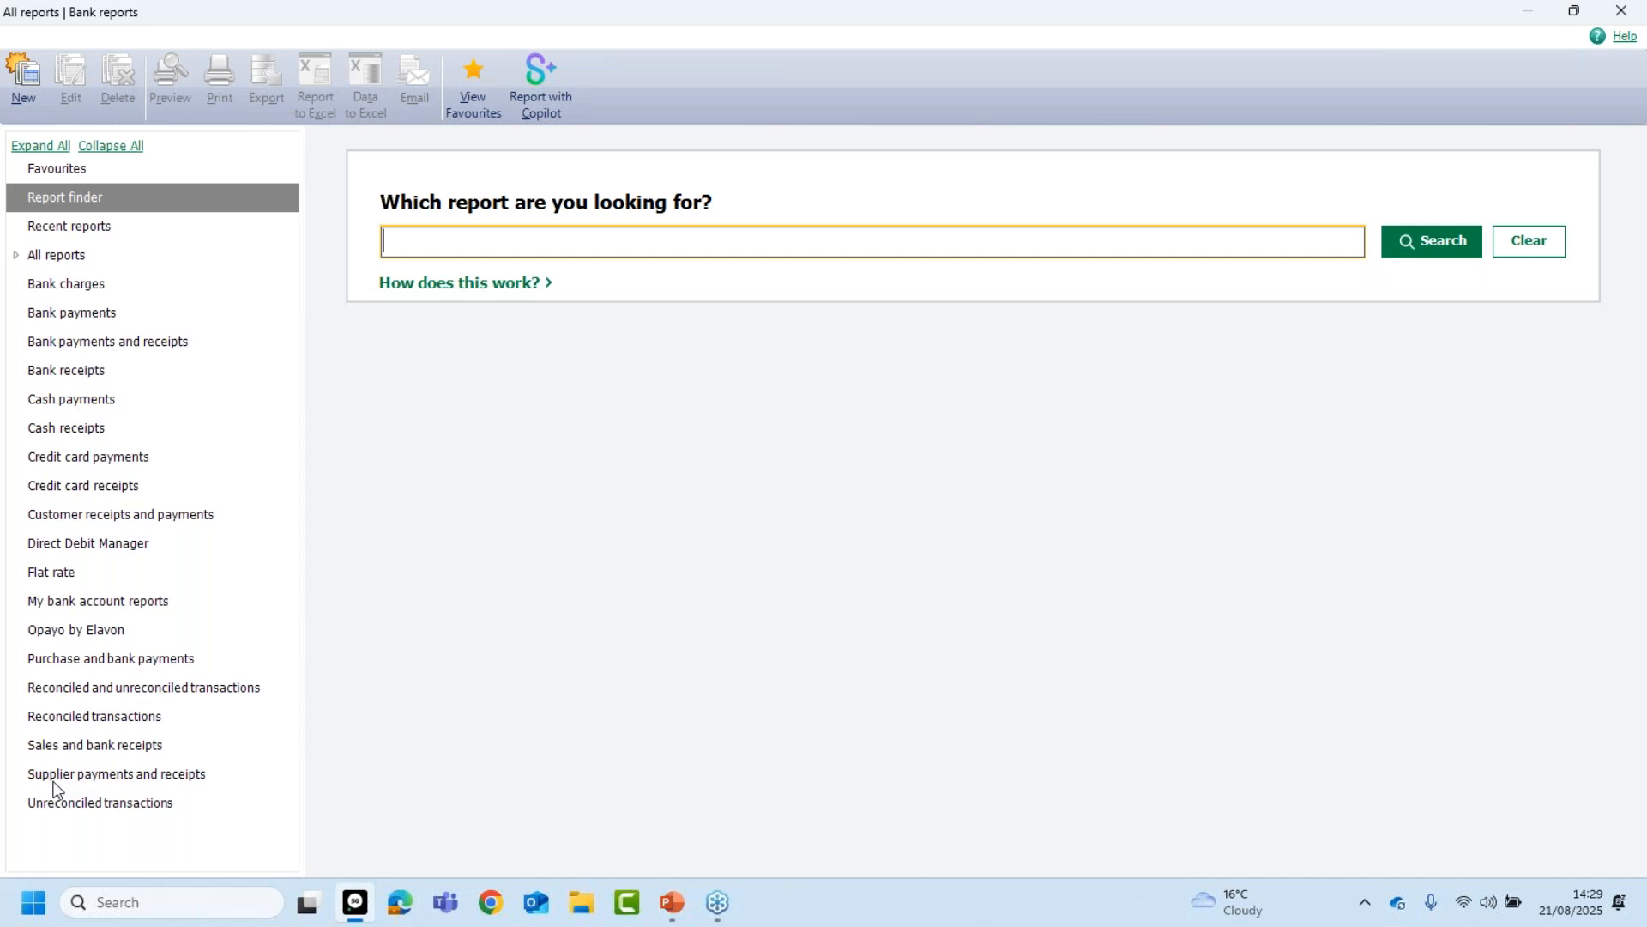
click(90, 314)
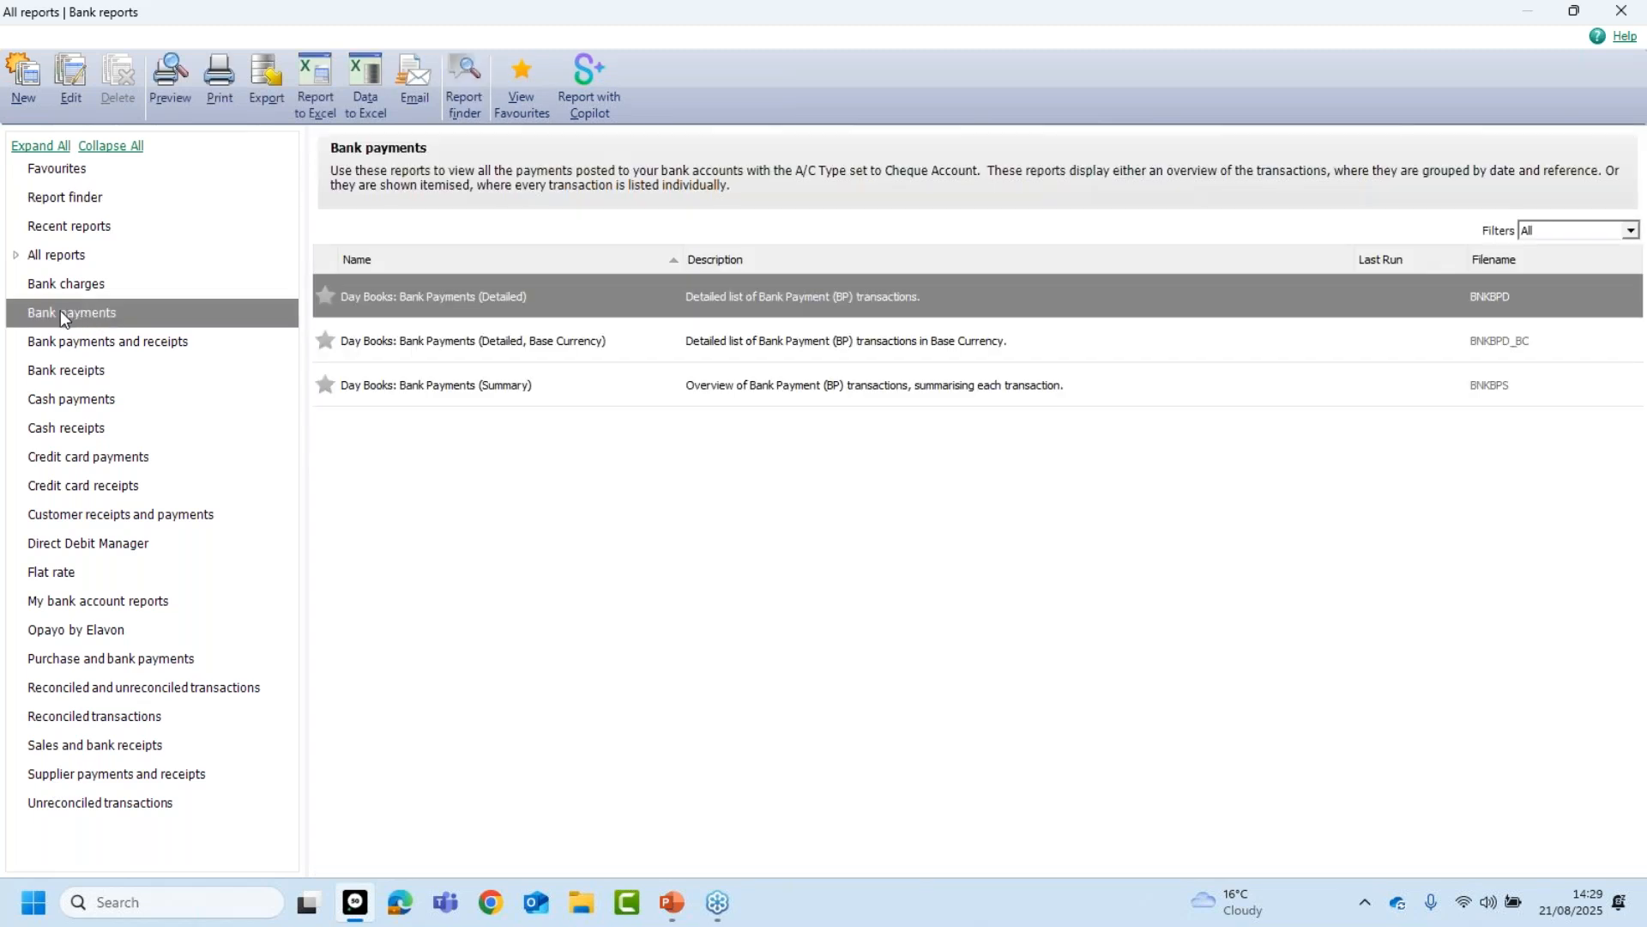
mouse_move(425, 306)
key(alt+Tab)
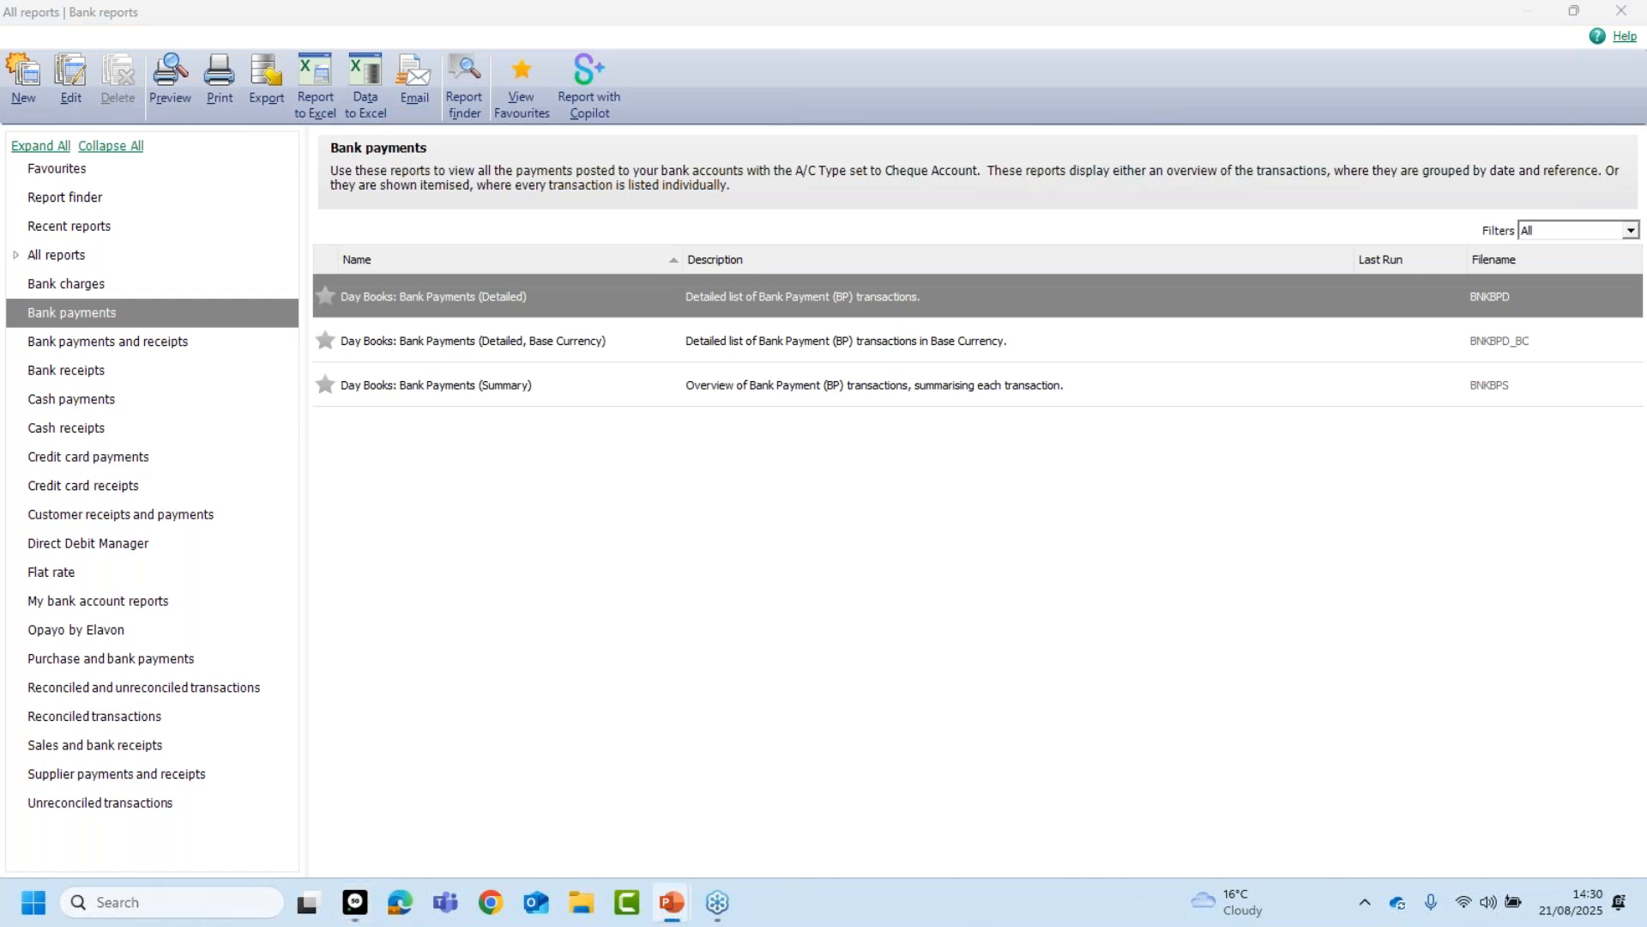